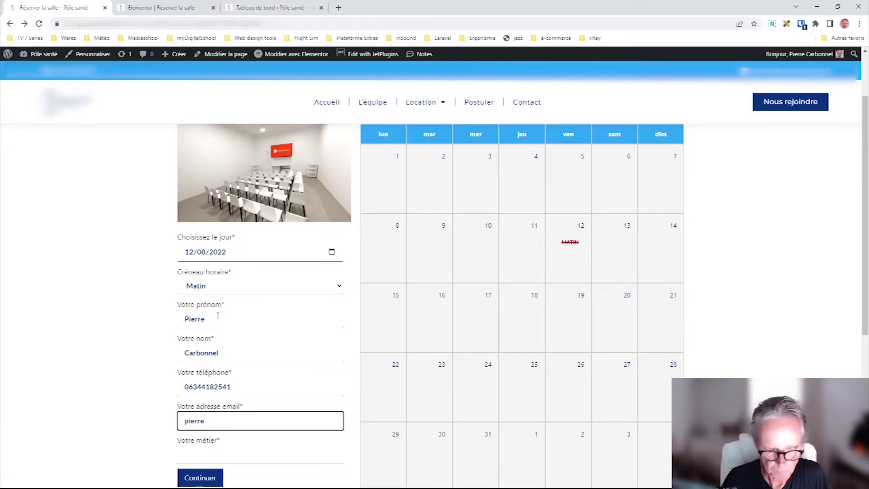
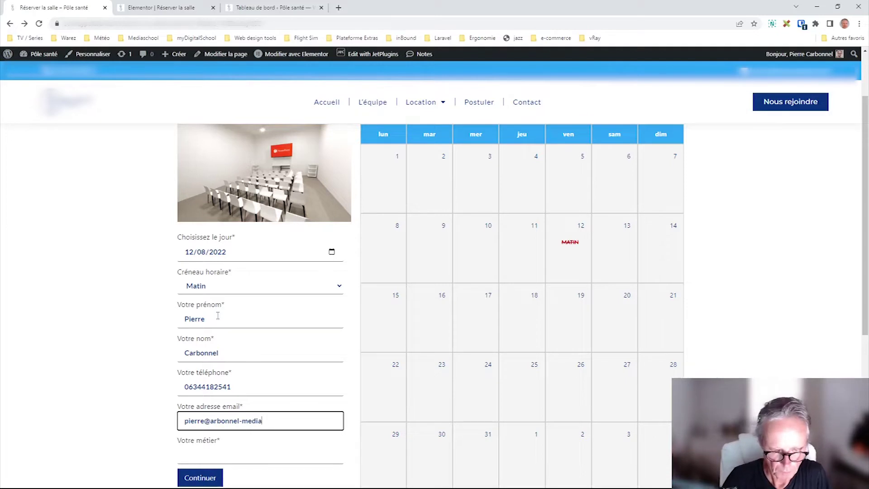
- Fill in the contact email and Métier 'Professeur de Web Design', then submit the 12/08/2022 Matin booking
key("Tab")
type("Professeur")
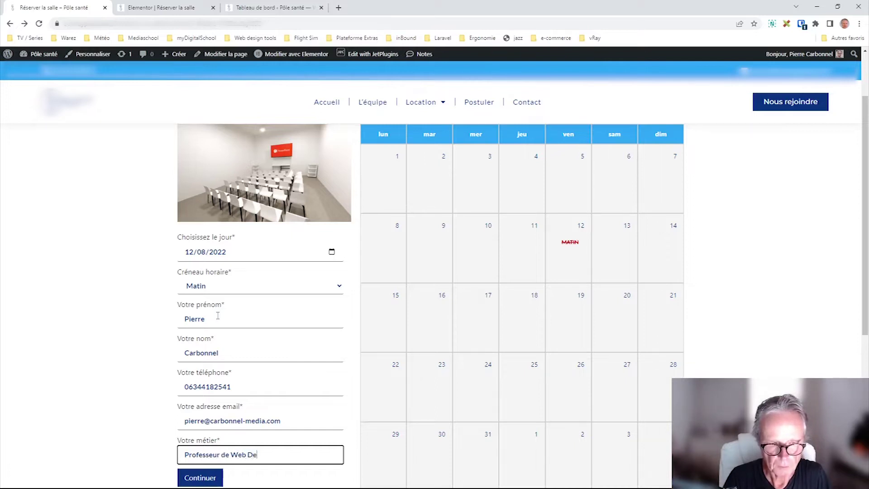
type(" de Web Design")
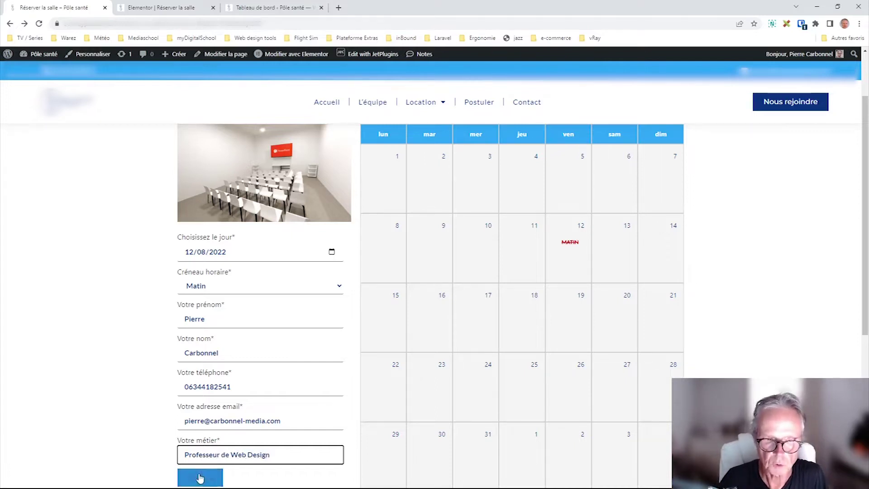
scroll(135, 389, "down", 1)
left_click(208, 441)
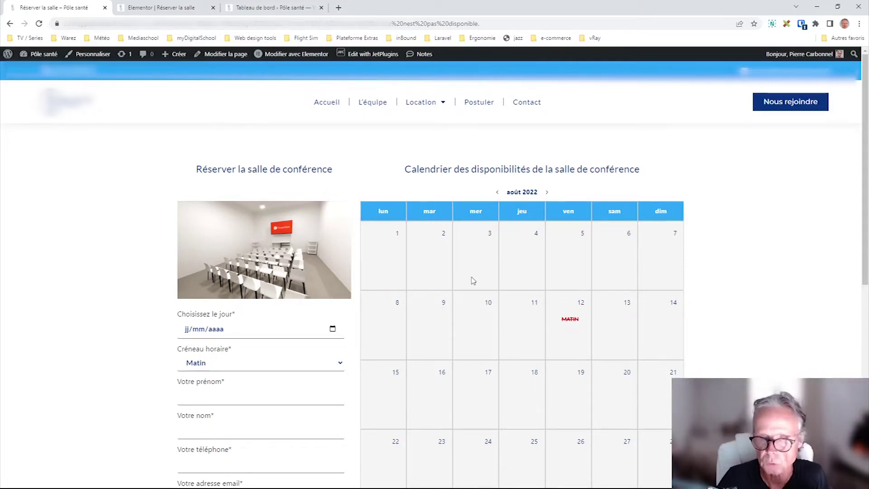
- Read the slot-unavailable error, select the MATIN label, and switch to the admin dashboard tab
scroll(473, 281, "down", 3)
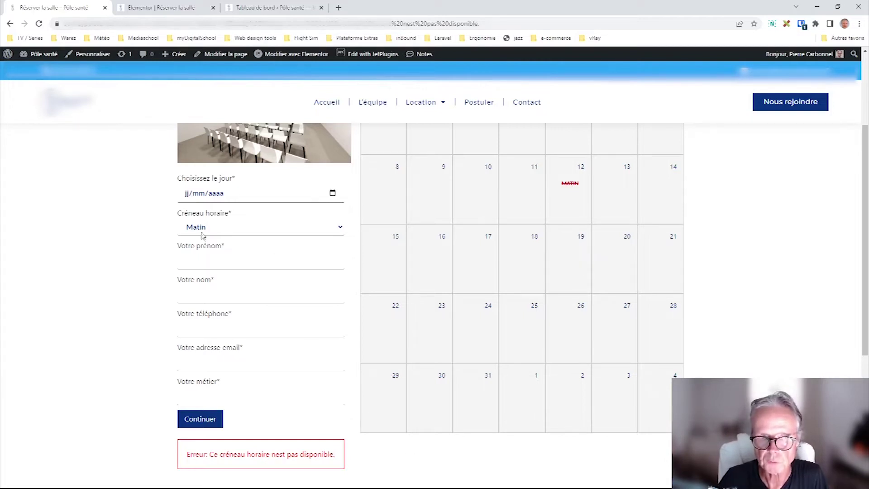
left_click_drag(577, 187, 547, 193)
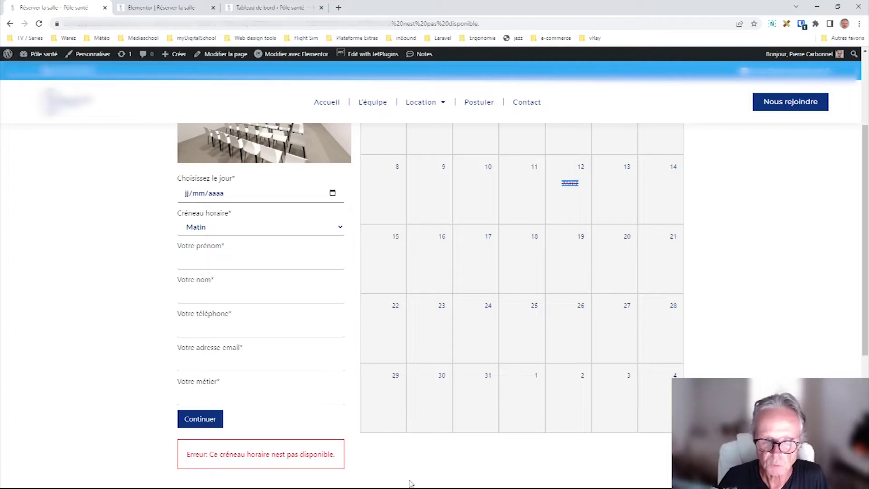
key("ctrl+3")
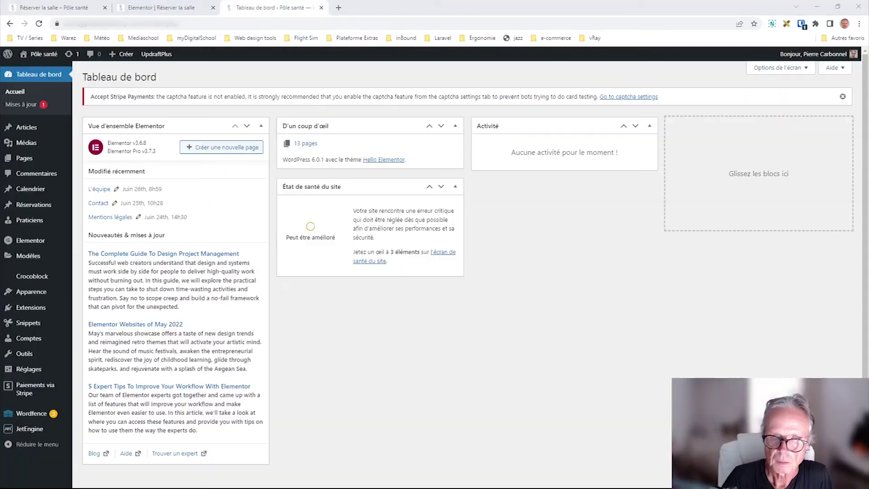
- Open the JetEngine dashboard from the admin sidebar
left_click(443, 435)
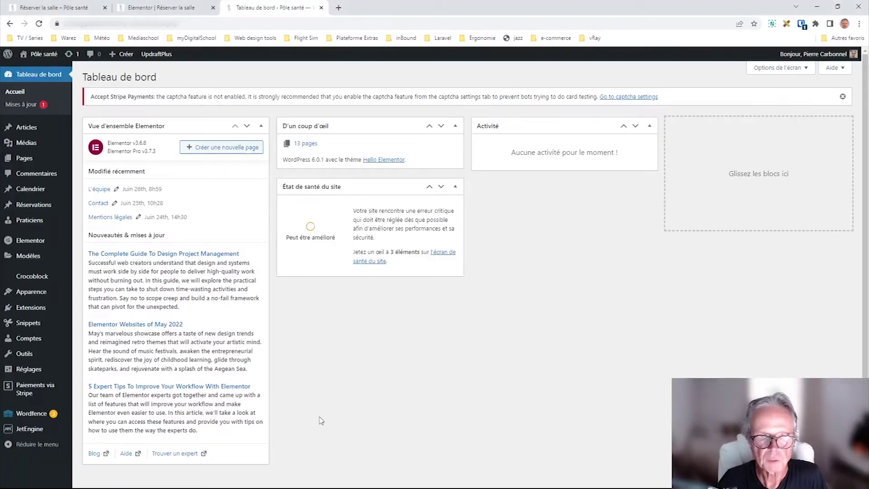
mouse_move(25, 430)
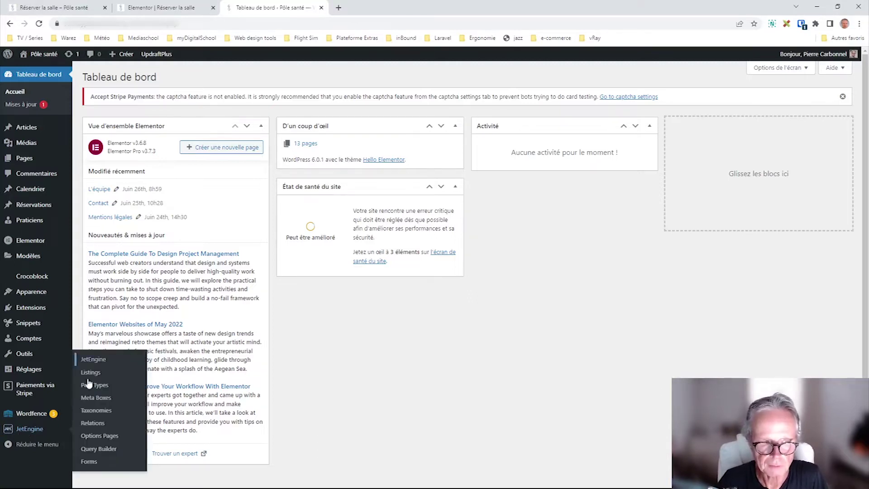
left_click(93, 360)
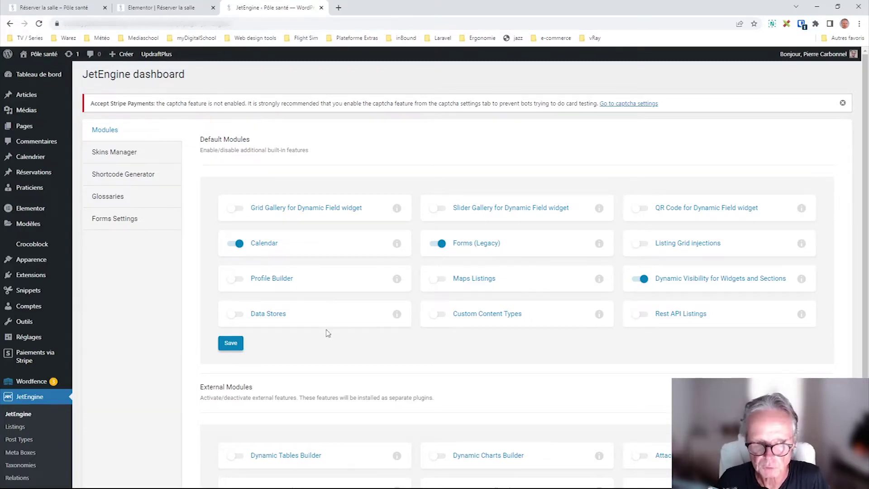
- Review the JetEngine Forms list, then go to the Réserver la salle Elementor editor
scroll(167, 382, "down", 2)
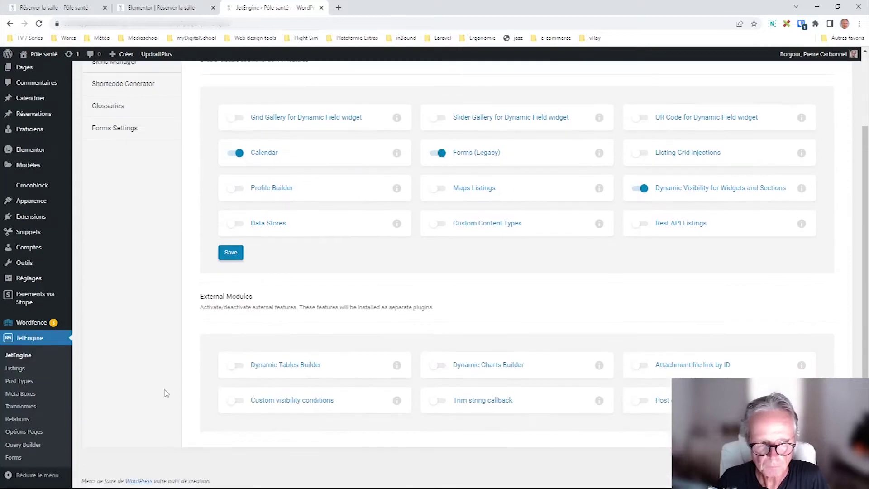
left_click(19, 457)
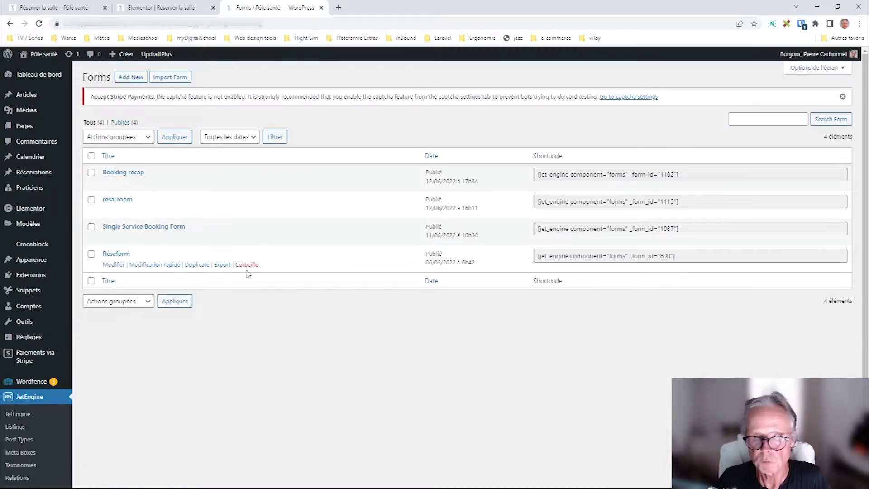
left_click(161, 8)
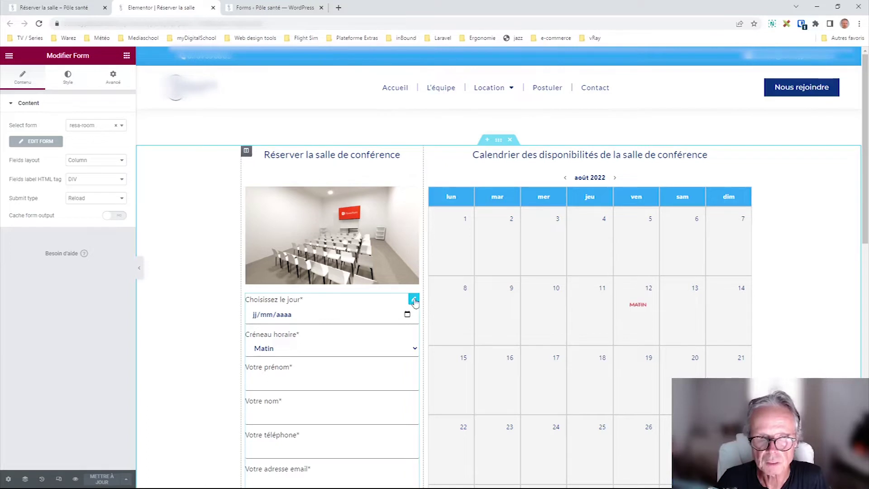
- Search widgets for 'form' and open the booking form widget, keeping its resa-room form linked
left_click(126, 55)
left_click(75, 94)
type("form")
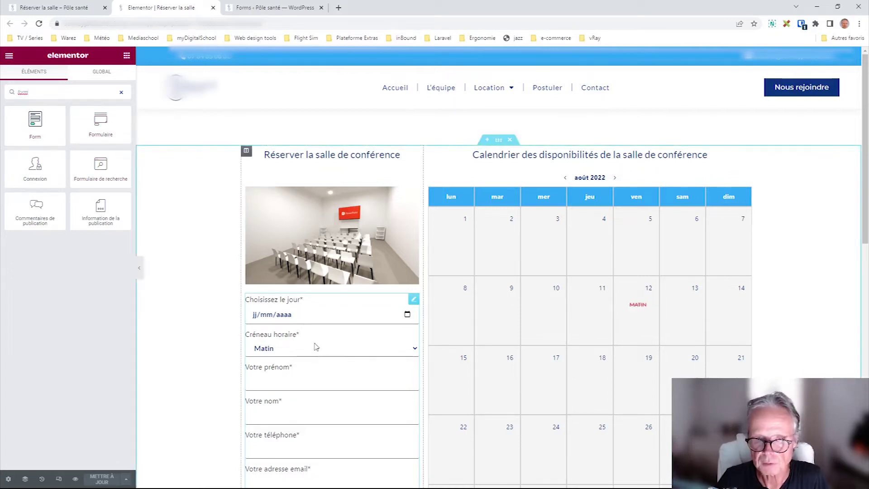
left_click(414, 301)
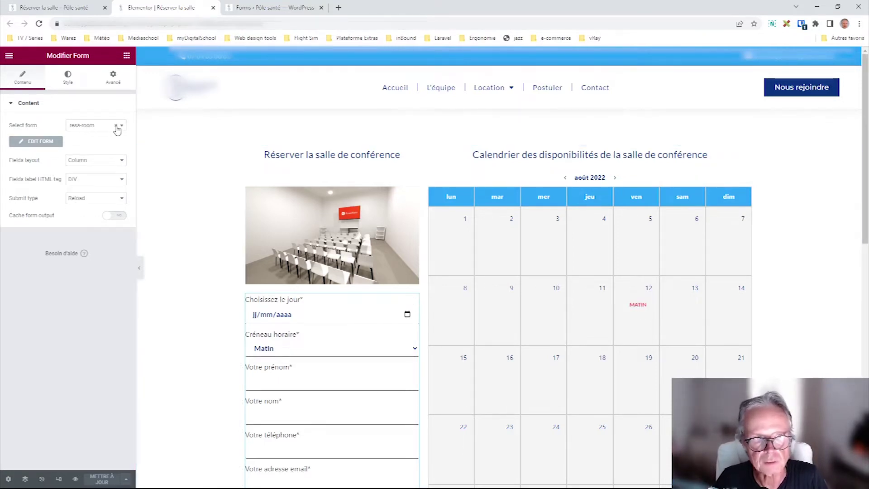
left_click(93, 127)
left_click(93, 353)
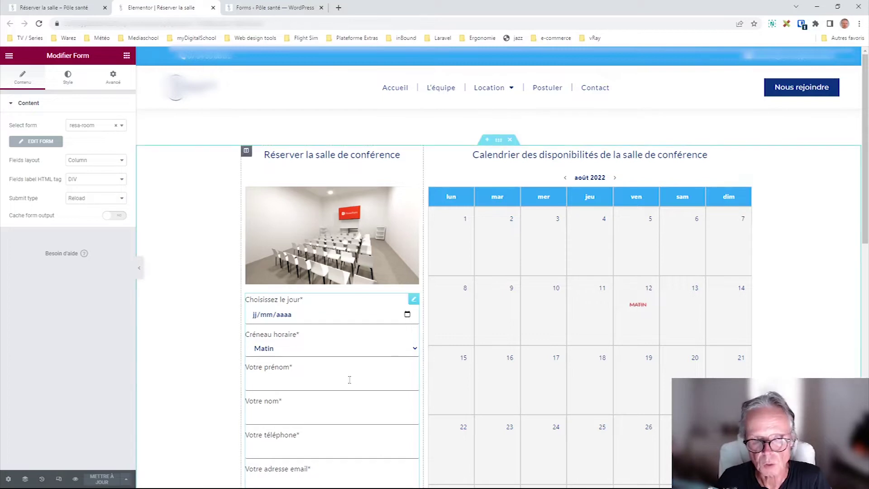
- Try AJAX submission, then set the form widget's submit type back to Reload
scroll(348, 376, "down", 2)
scroll(183, 271, "down", 2)
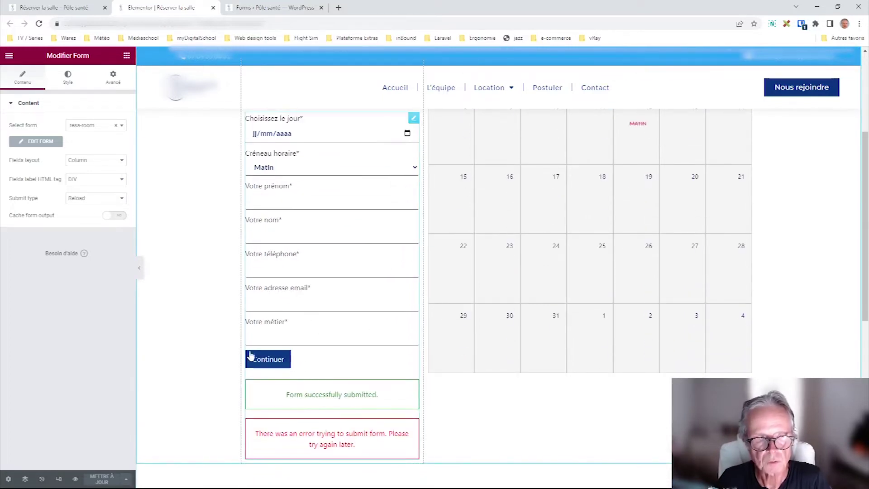
left_click(96, 199)
left_click(96, 218)
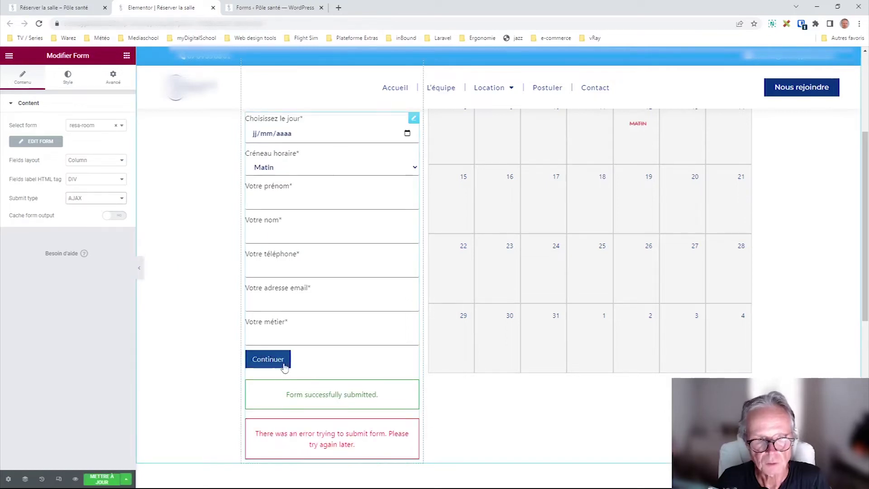
left_click(96, 198)
left_click(96, 209)
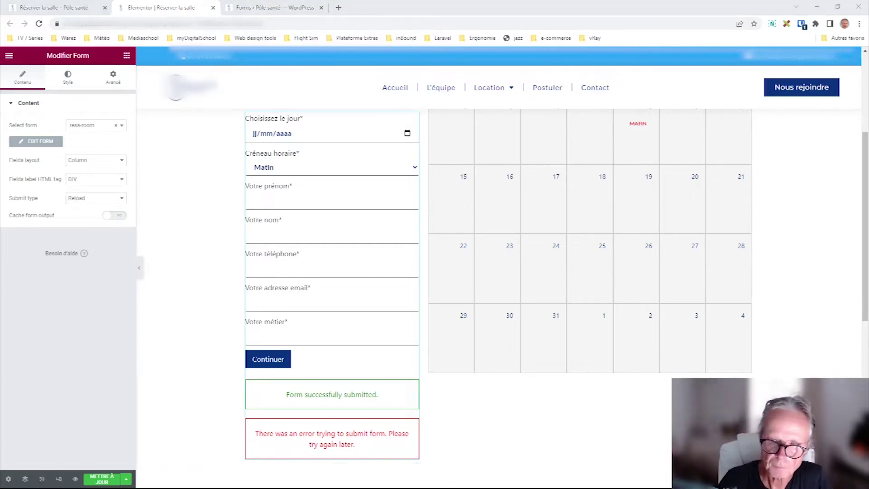
key("ctrl+Tab")
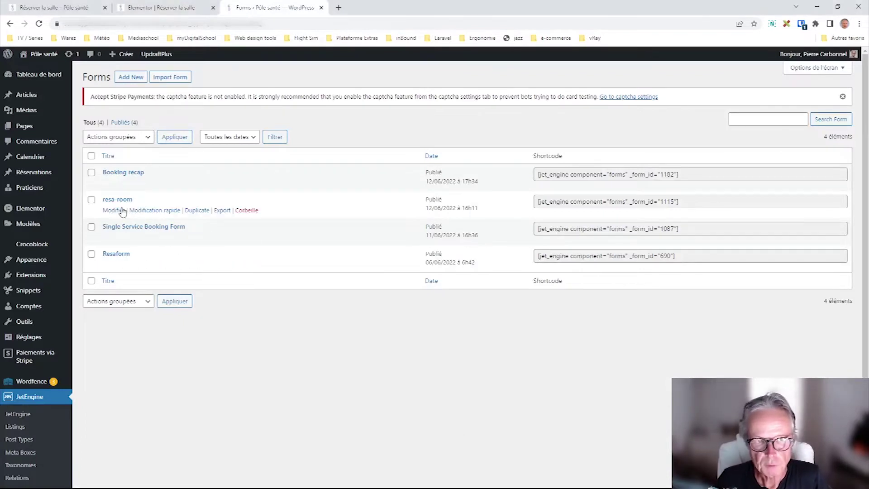
- Open the resa-room form editor and review its fields, preset field values and Call a Hook notification
left_click(114, 211)
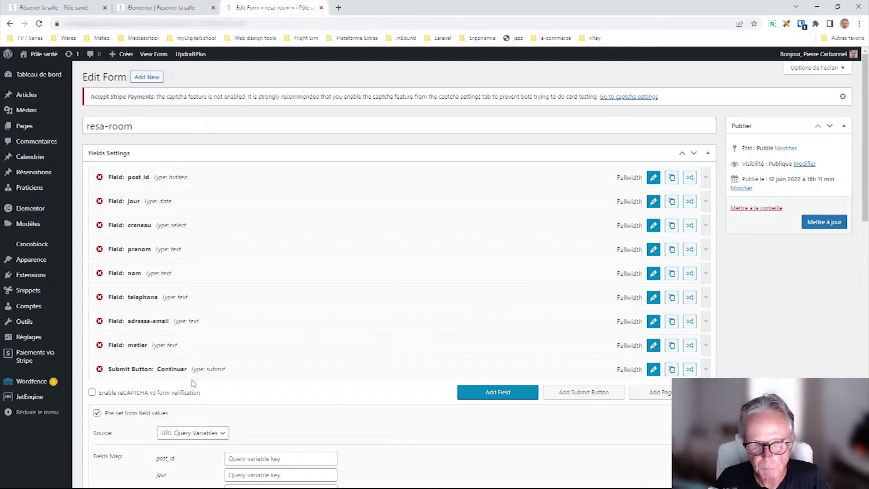
scroll(268, 328, "down", 2)
scroll(267, 328, "down", 1)
scroll(261, 324, "up", 3)
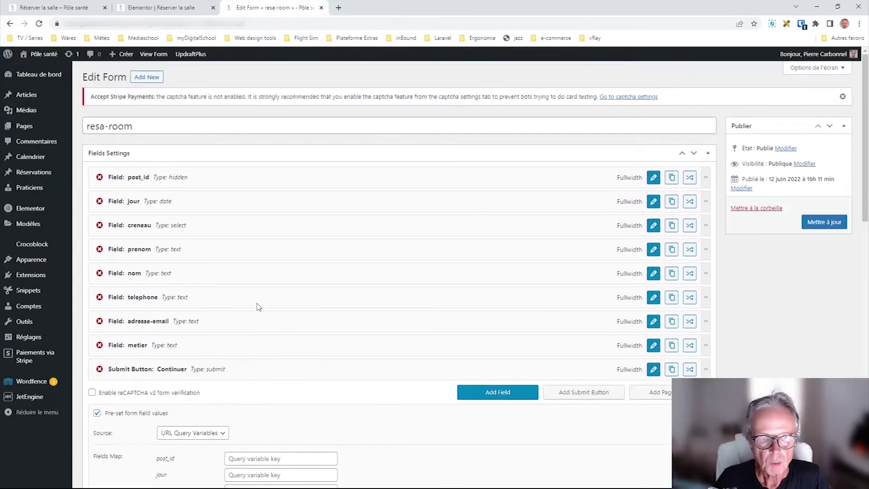
scroll(228, 248, "down", 1)
scroll(229, 249, "up", 1)
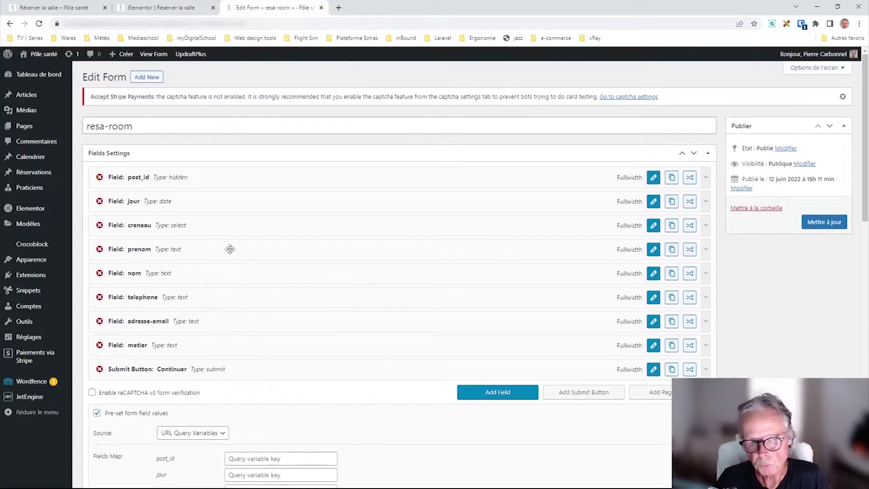
scroll(230, 248, "down", 10)
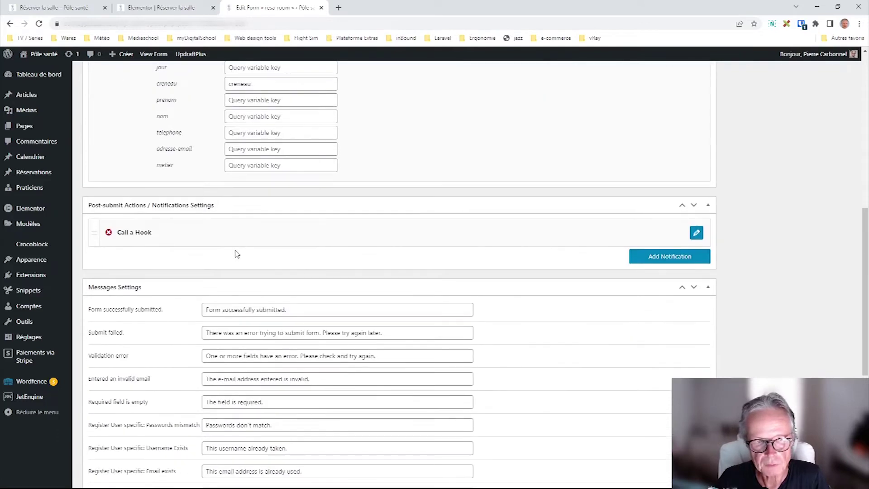
scroll(235, 252, "up", 8)
scroll(238, 253, "up", 2)
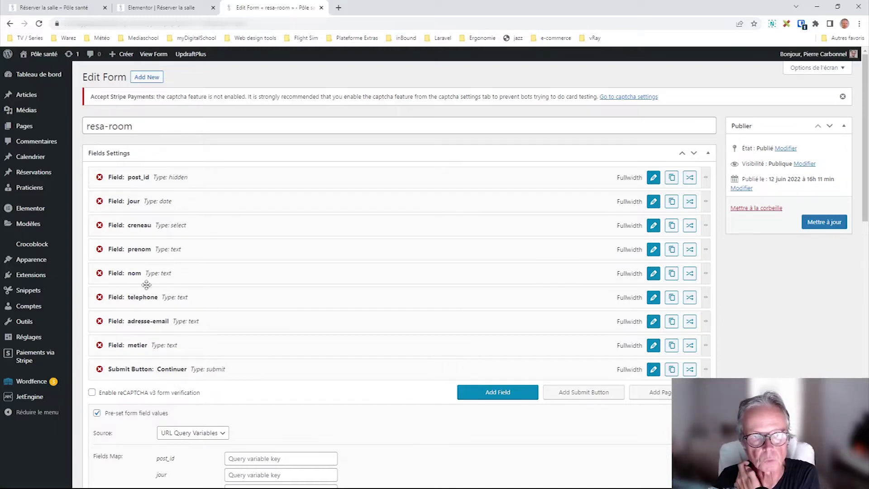
left_click(185, 3)
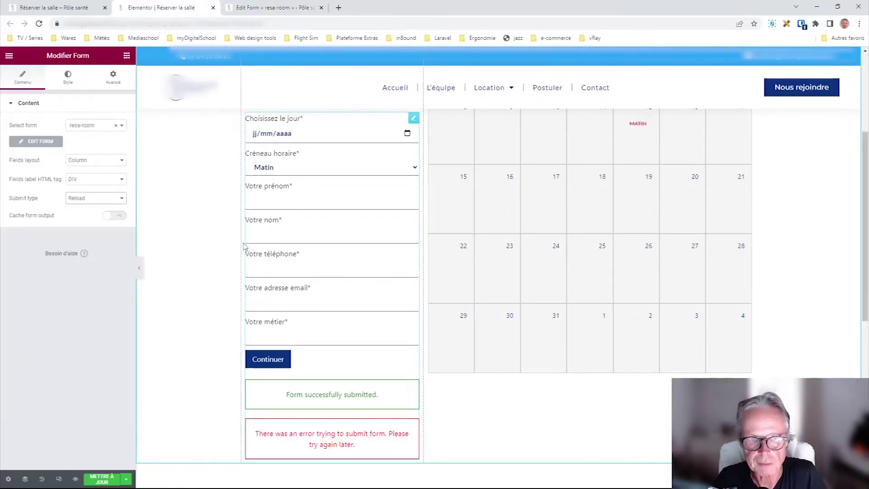
left_click(293, 6)
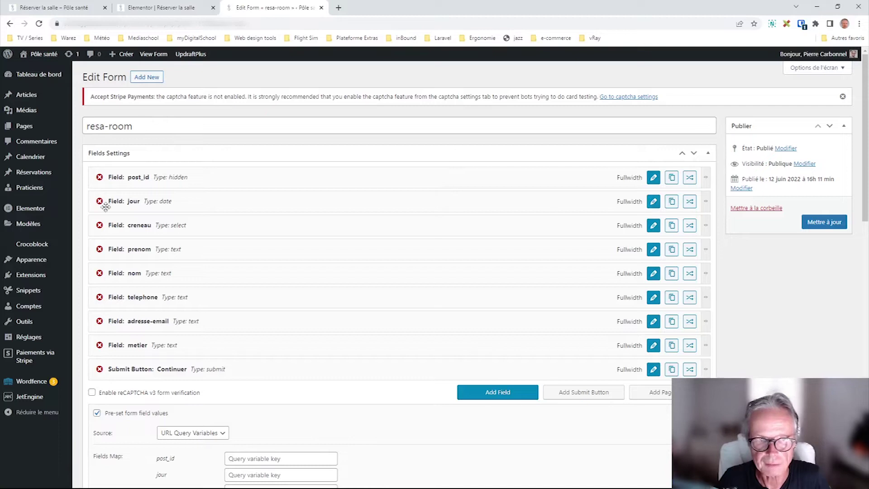
- Open the jour field's settings and inspect its Date type options
left_click(653, 201)
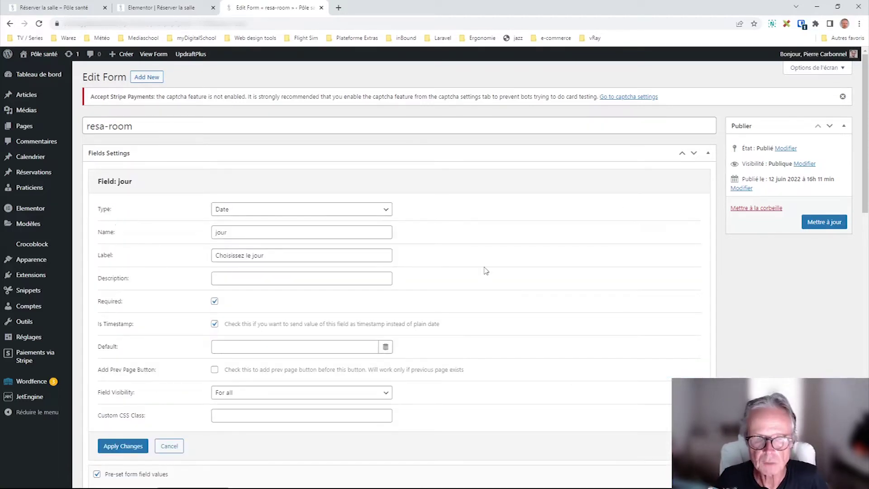
left_click(248, 213)
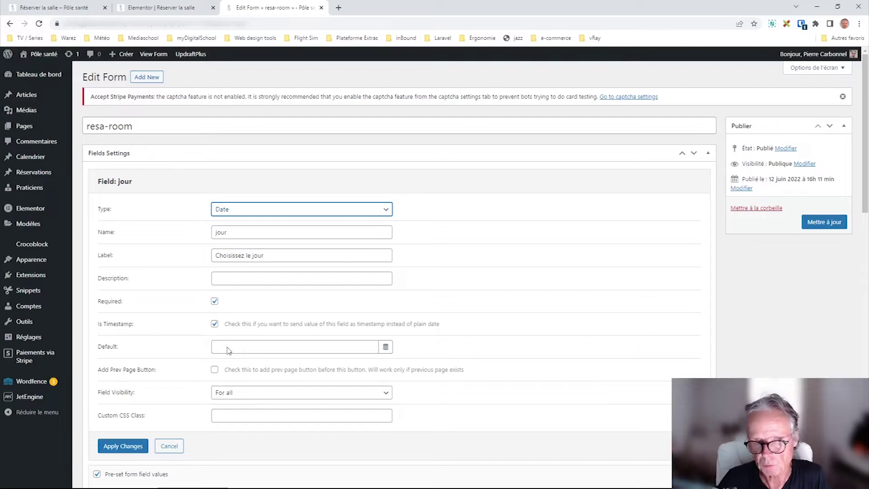
- Expand the form widget's Heading style section in Elementor, then return to the resa-room editor
left_click(186, 8)
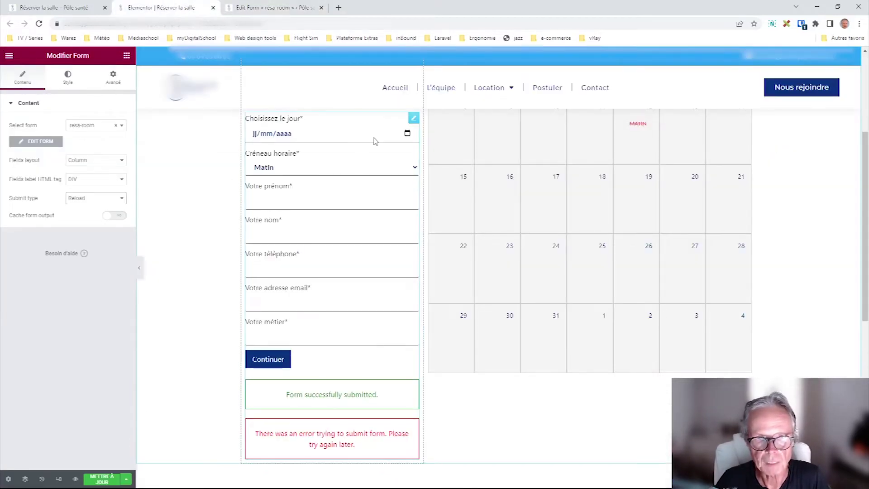
left_click(66, 81)
scroll(36, 177, "down", 6)
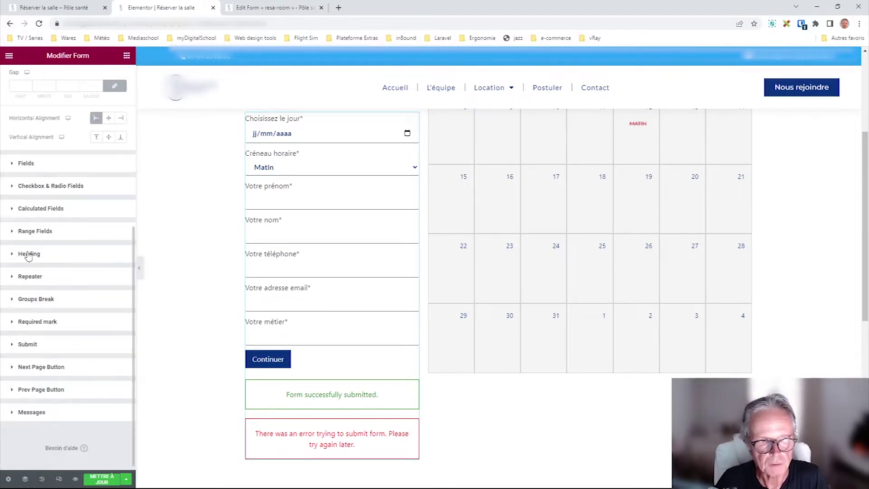
left_click(28, 253)
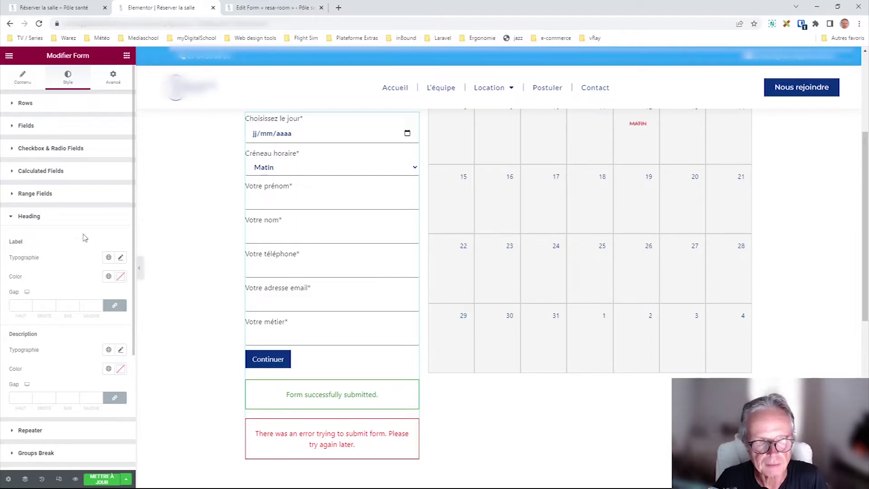
left_click(256, 9)
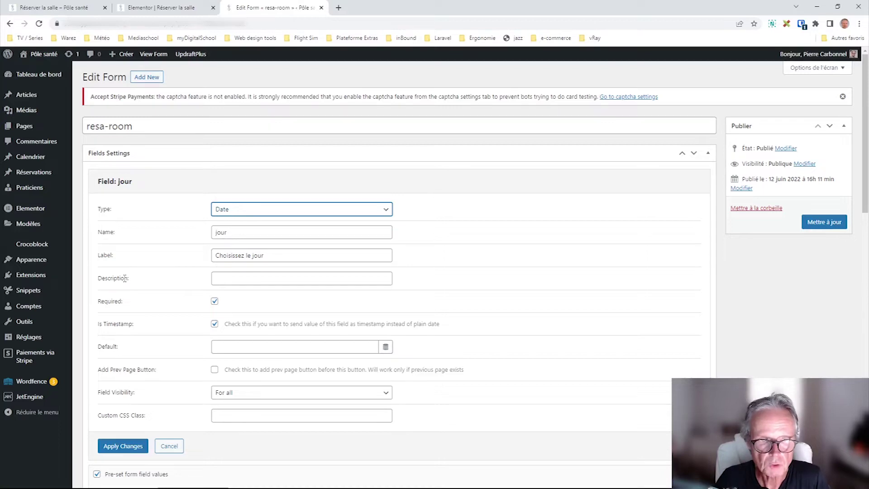
left_click(245, 278)
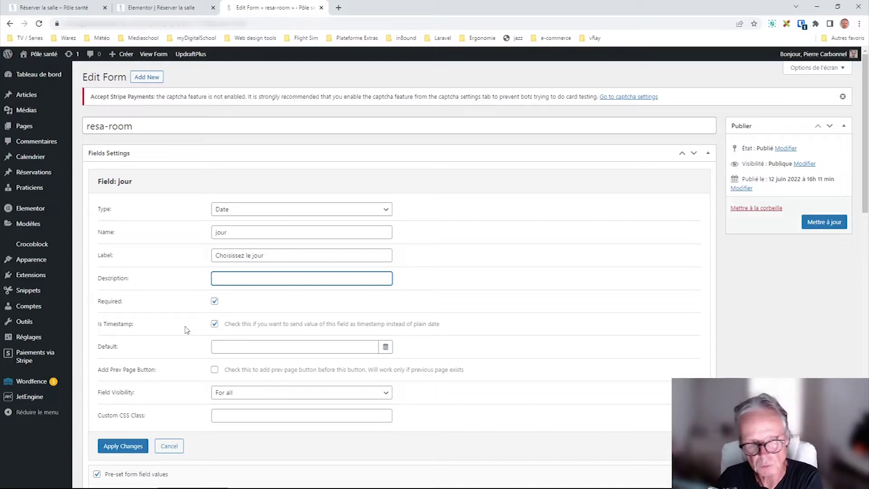
left_click(214, 324)
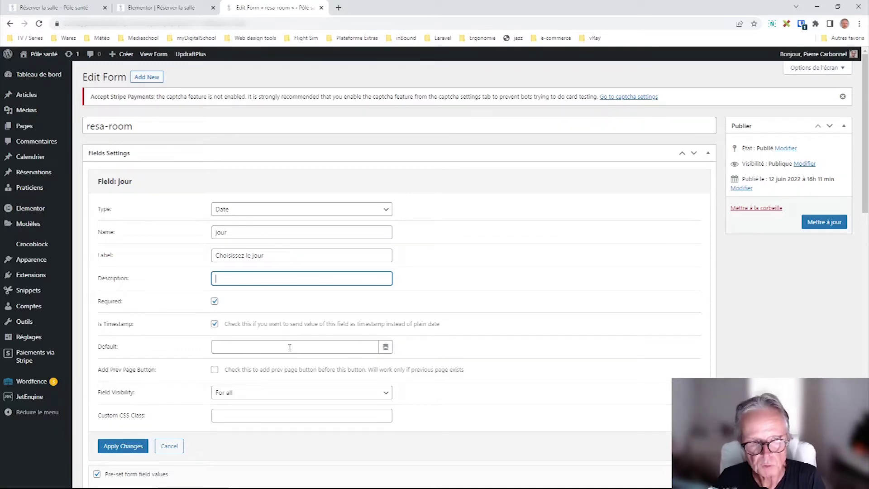
left_click(278, 396)
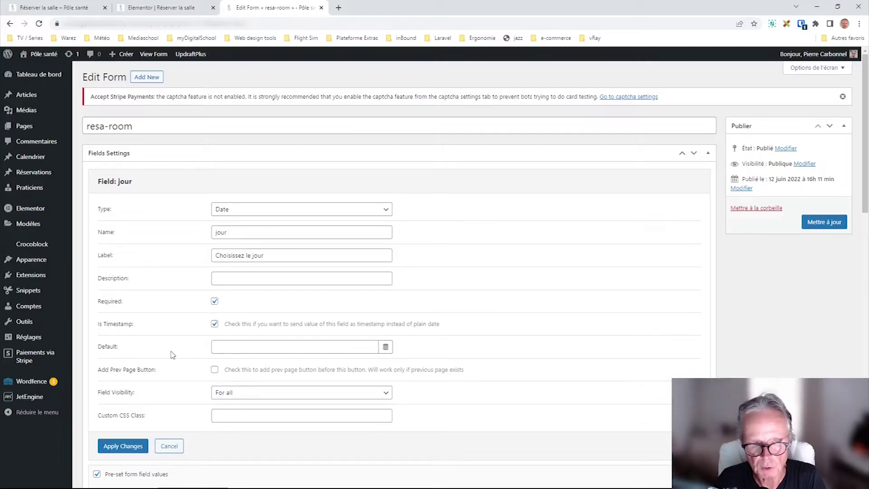
left_click(259, 398)
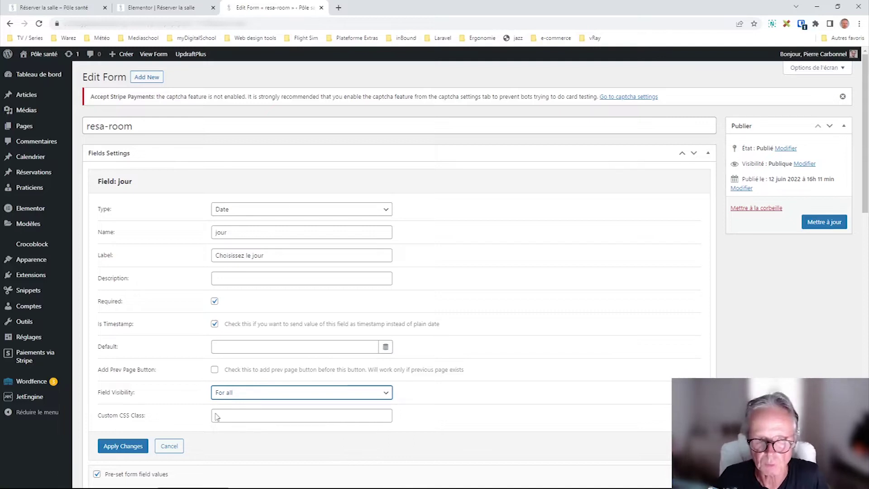
left_click(179, 423)
left_click(239, 394)
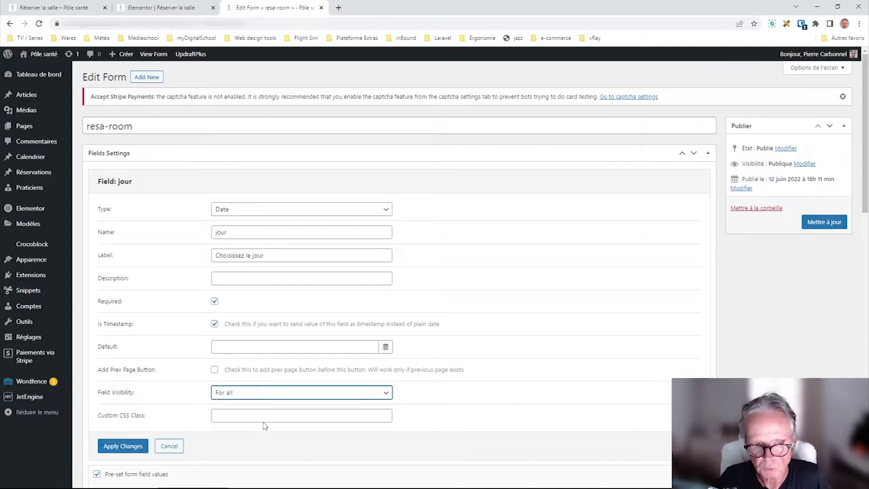
left_click(173, 424)
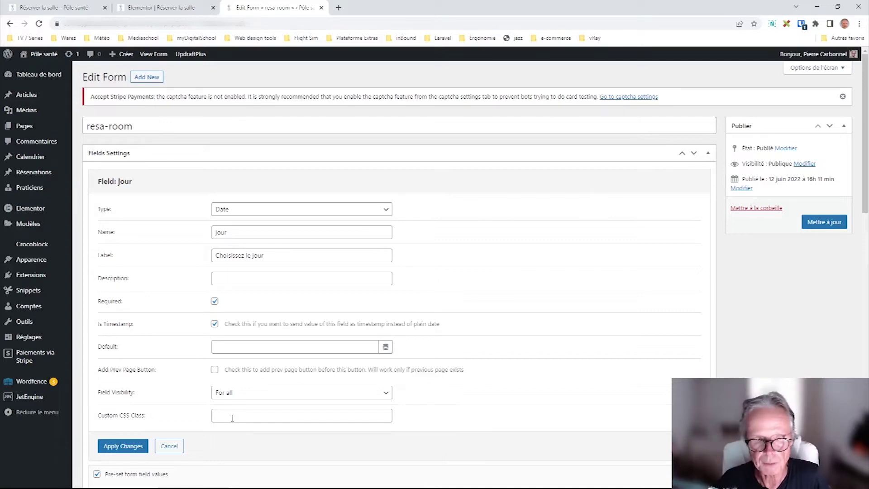
- Close the jour settings without saving and set jour and creneau to half width on one row
left_click(169, 445)
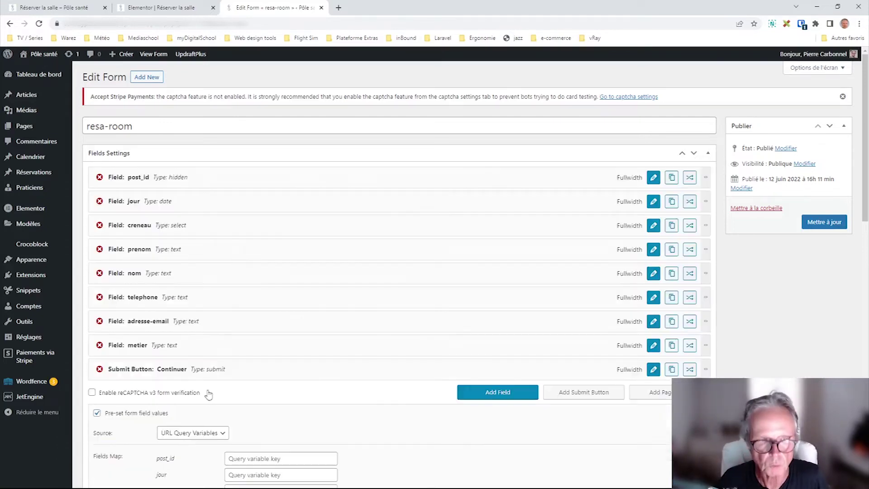
left_click_drag(116, 200, 116, 199)
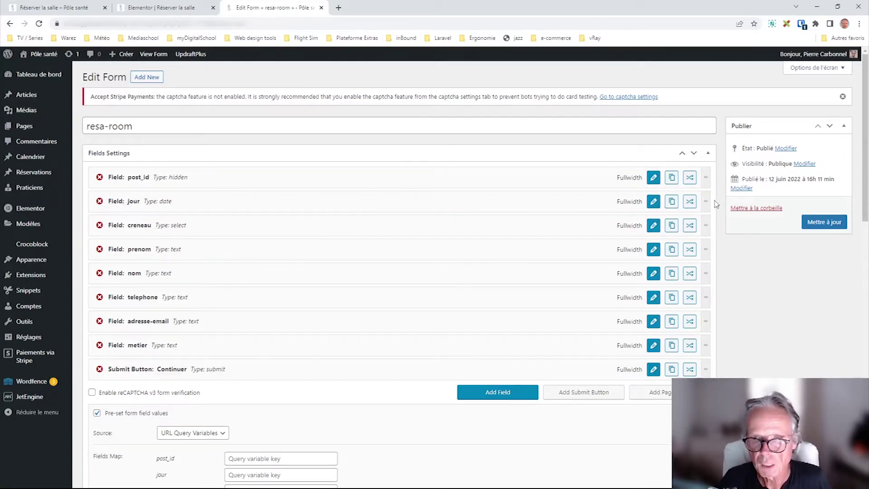
left_click_drag(709, 201, 336, 228)
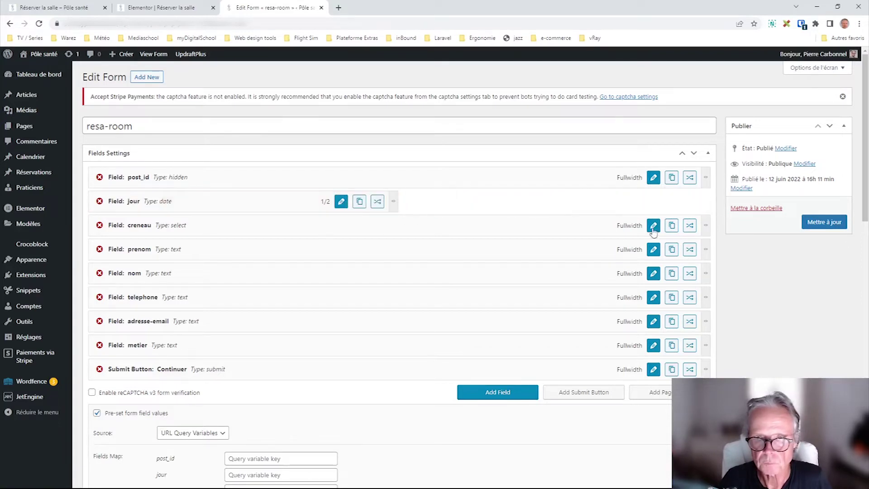
left_click_drag(709, 224, 397, 228)
left_click_drag(253, 228, 553, 204)
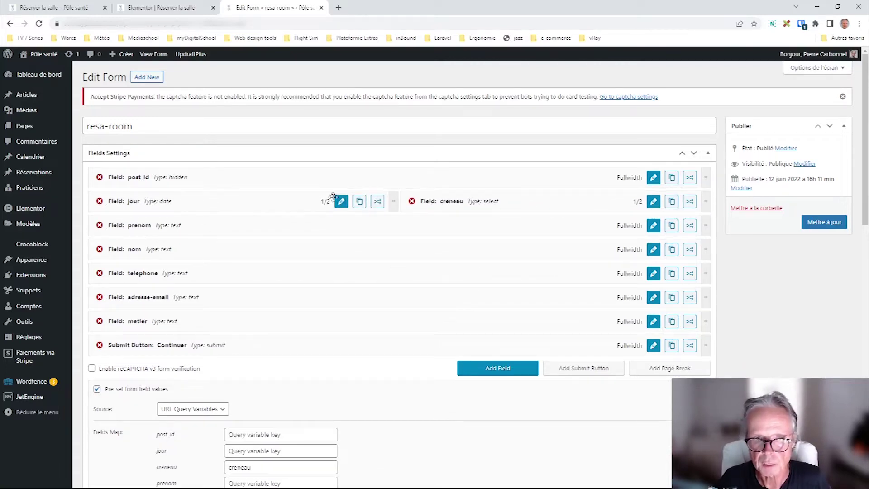
- Try creneau at 1/3 and 5/6 width, then restore both fields to Fullwidth
left_click_drag(397, 199, 285, 202)
left_click_drag(504, 205, 396, 201)
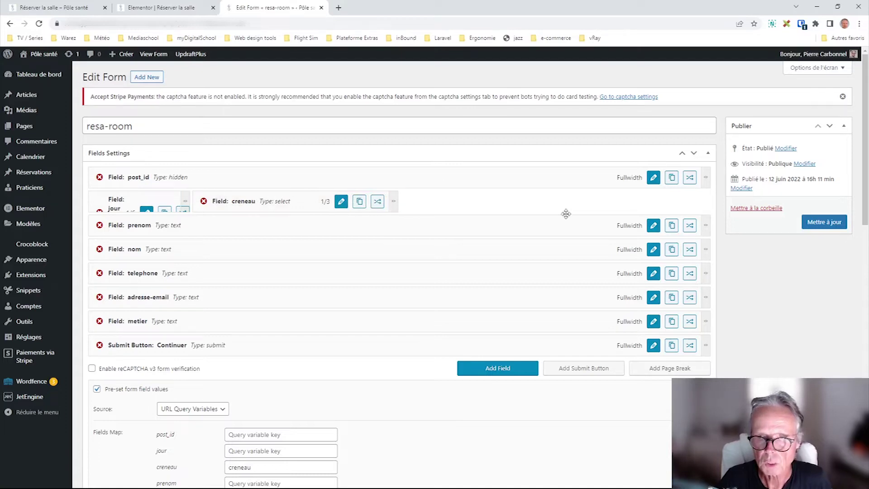
left_click_drag(395, 202, 643, 202)
left_click_drag(310, 205, 181, 201)
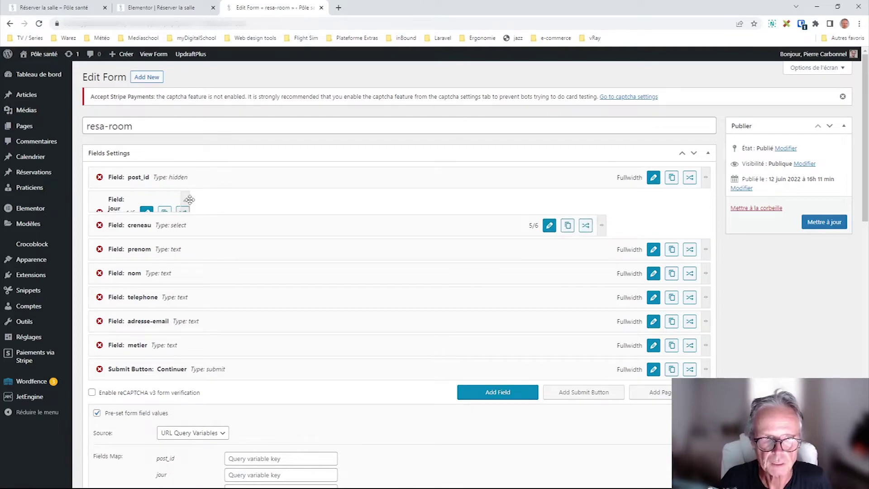
left_click_drag(187, 199, 694, 196)
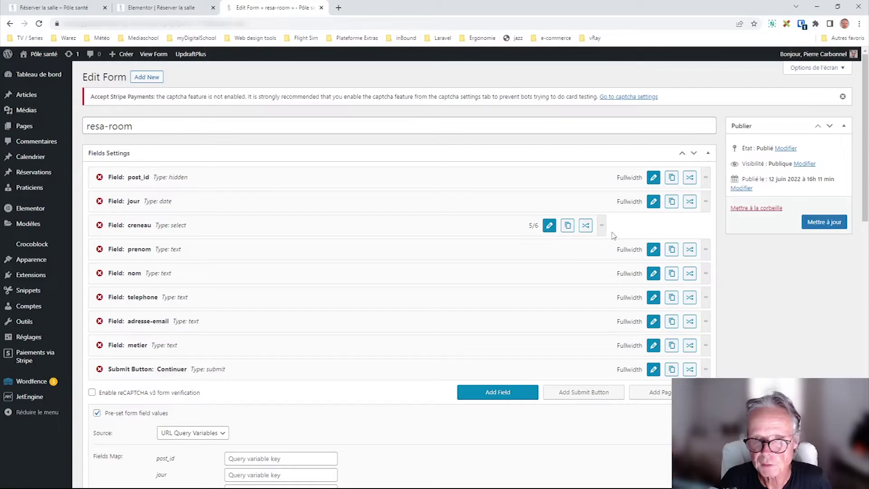
left_click_drag(607, 228, 703, 226)
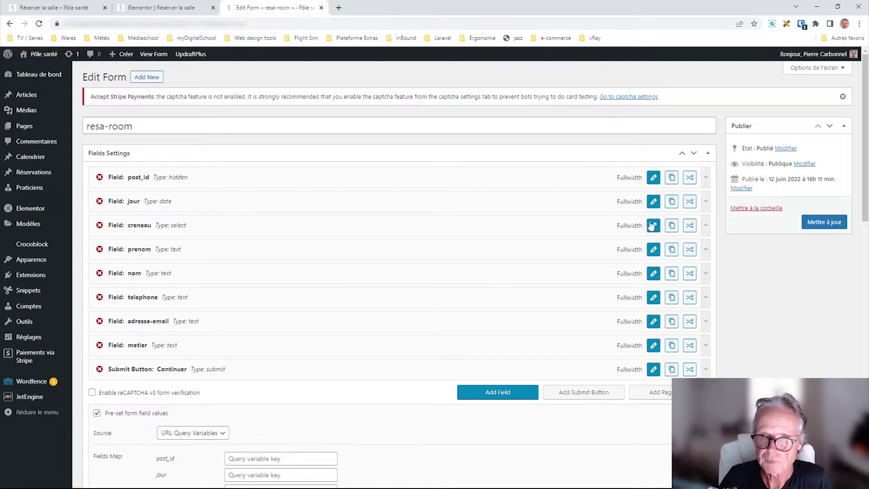
- Open the jour field's conditional logic and add a first rule, inspecting its Type options
left_click(689, 202)
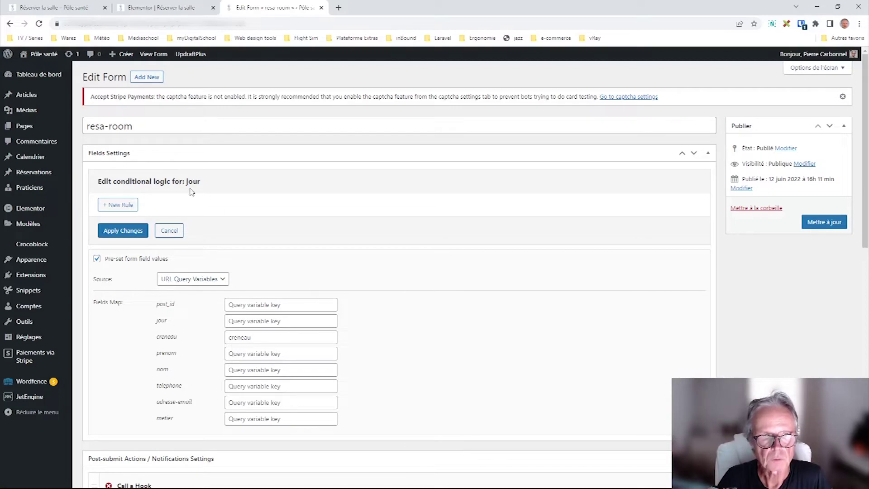
scroll(382, 305, "down", 3)
scroll(382, 305, "up", 2)
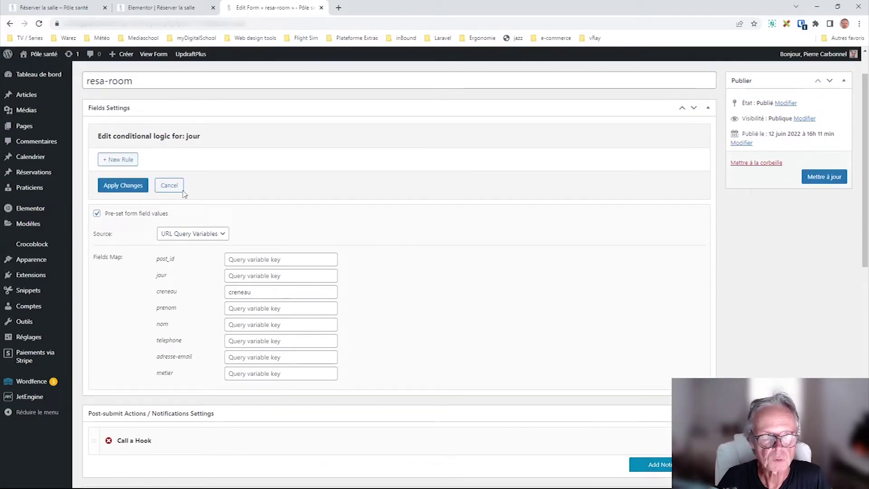
left_click(119, 160)
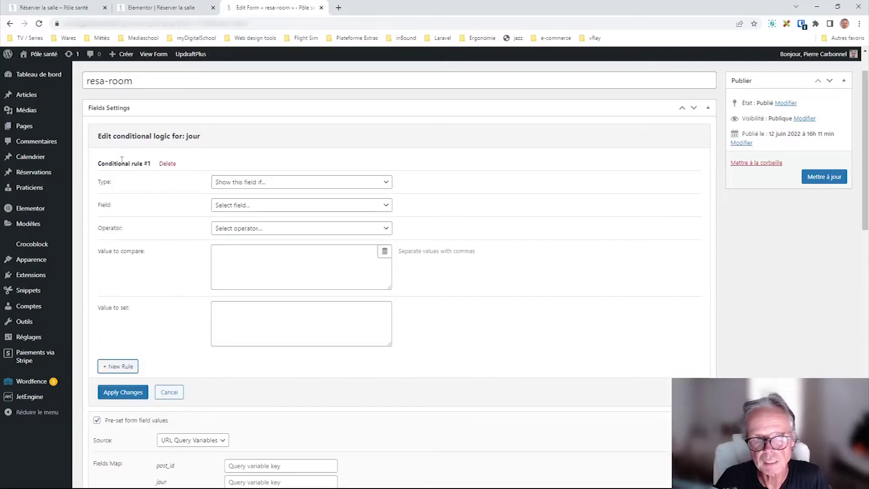
left_click(265, 183)
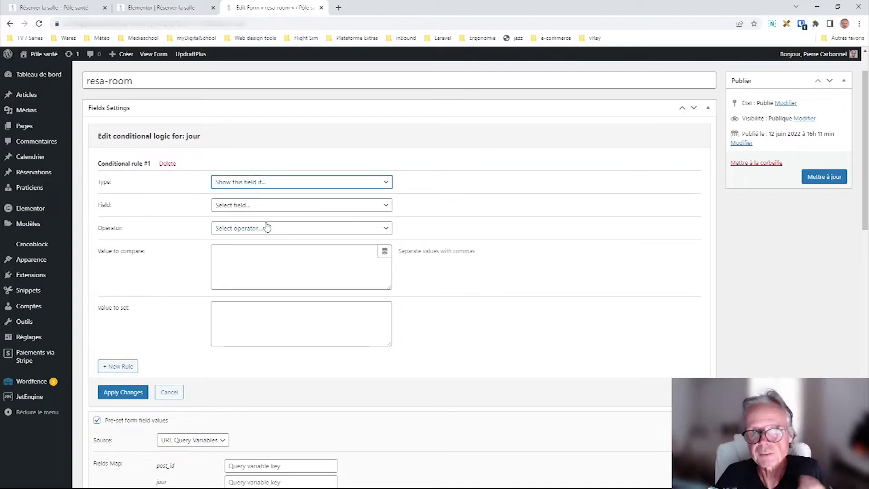
left_click(473, 220)
- Inspect the rule's Field and Operator dropdowns, then add a second empty rule
left_click(261, 206)
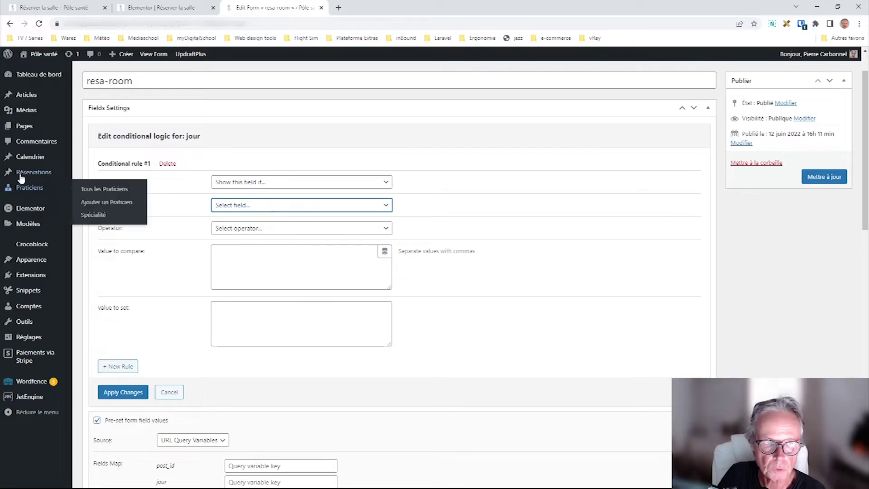
mouse_move(24, 170)
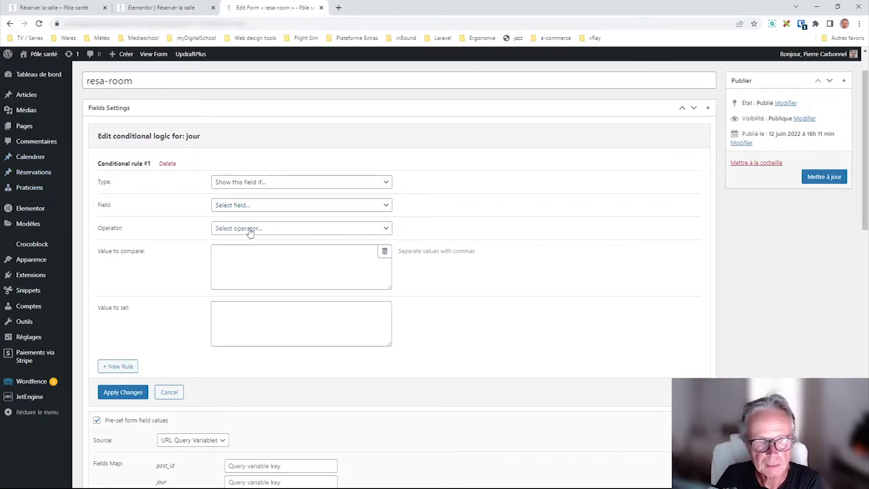
left_click(242, 206)
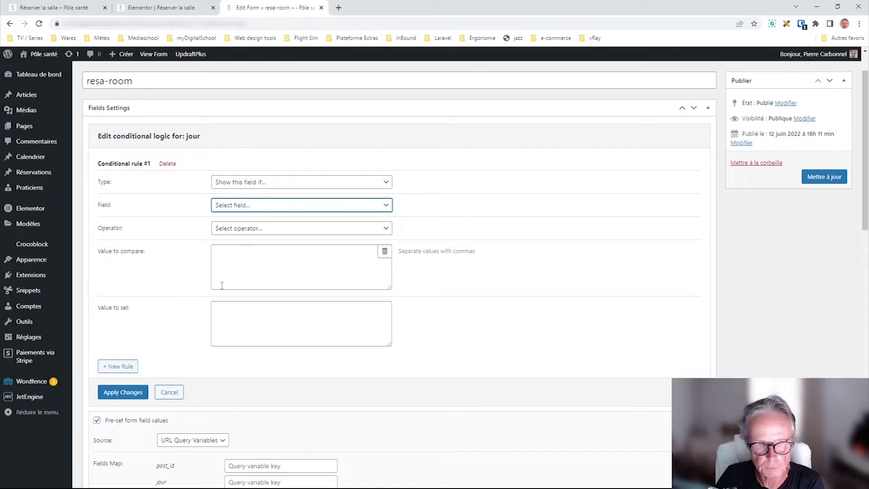
left_click(500, 258)
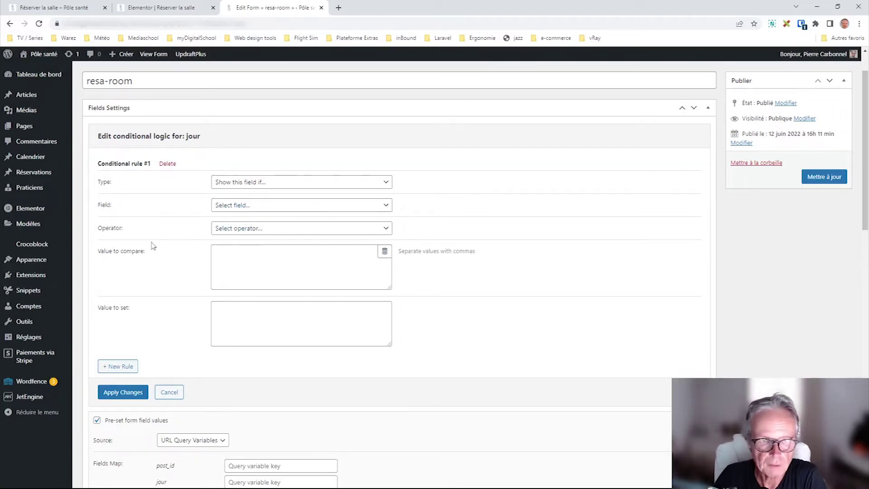
left_click(261, 227)
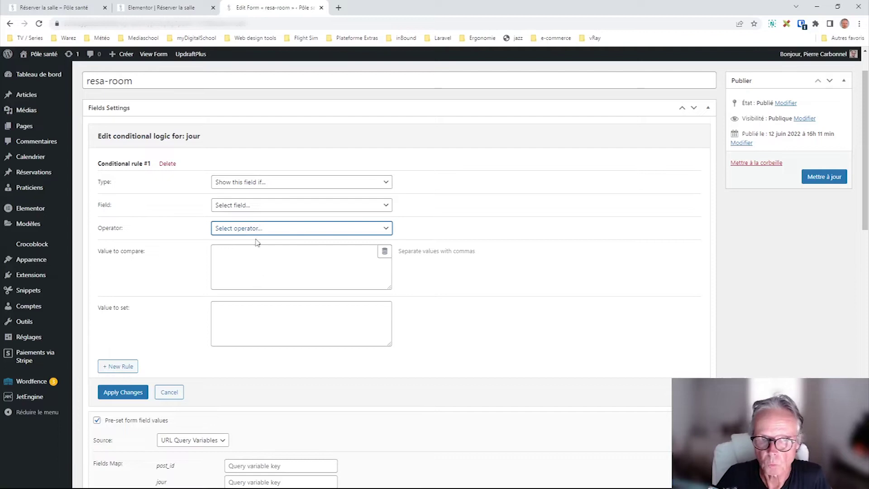
left_click(179, 267)
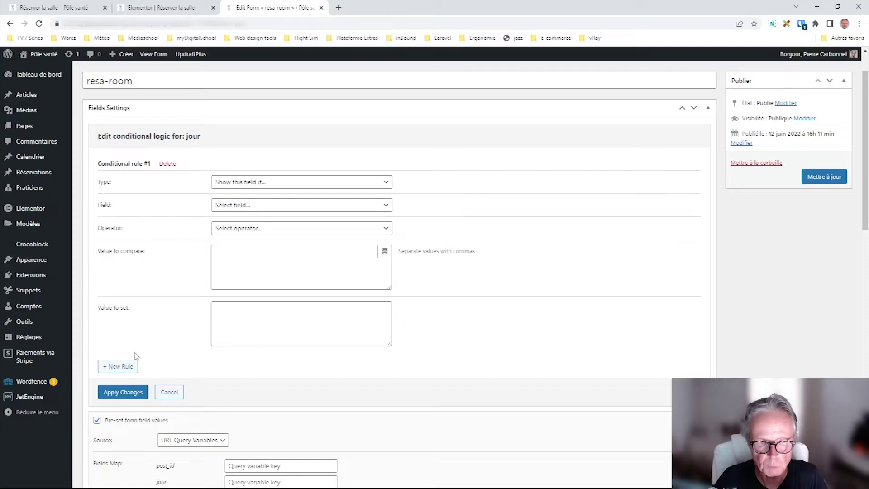
left_click(117, 366)
scroll(503, 337, "down", 1)
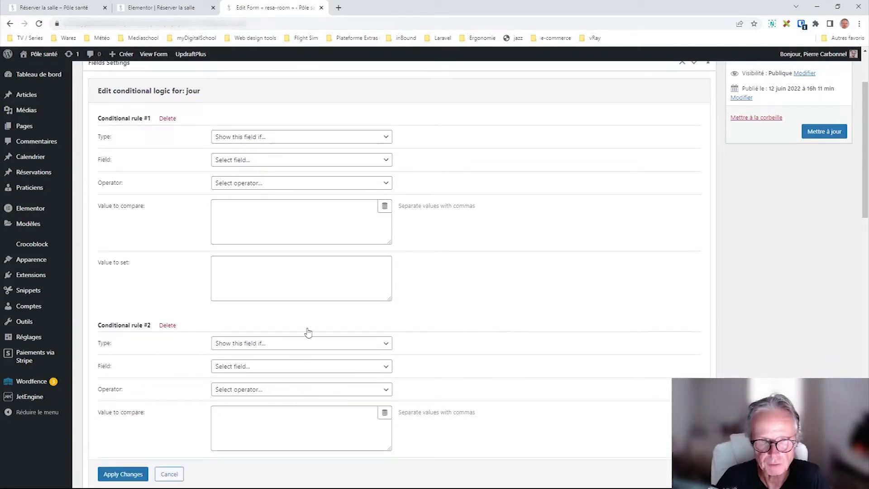
- Set the compare value's preset to the current post's Post Meta key 'slot', then cancel it
left_click(385, 207)
left_click(423, 237)
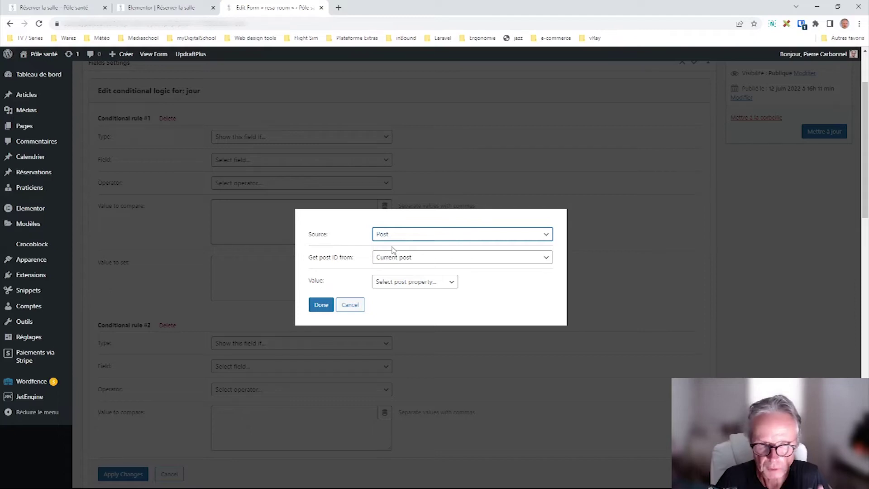
left_click(429, 284)
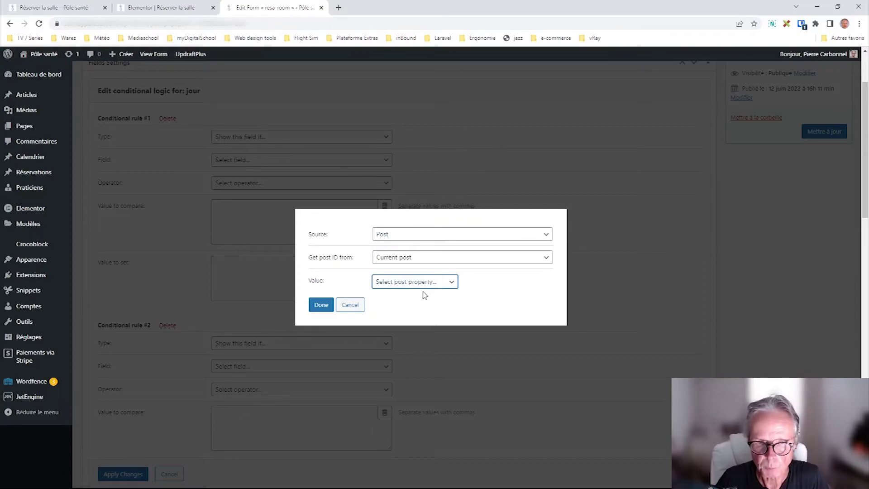
left_click(403, 366)
left_click(498, 281)
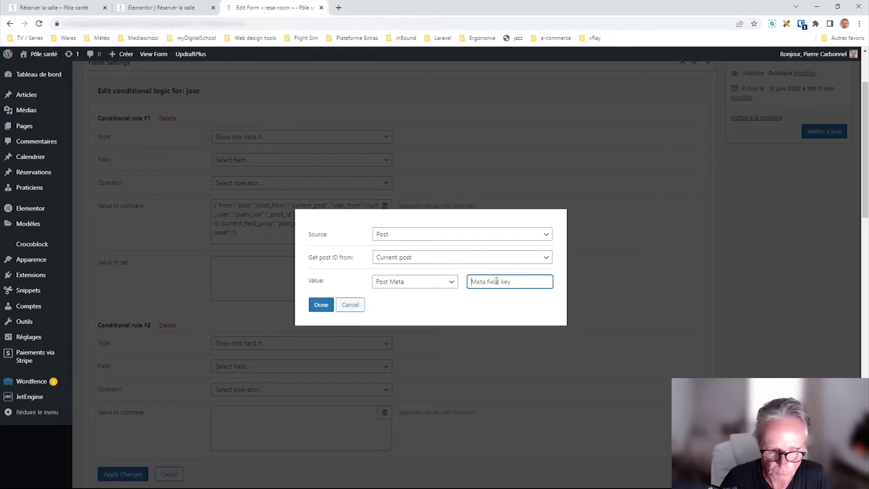
type("slot")
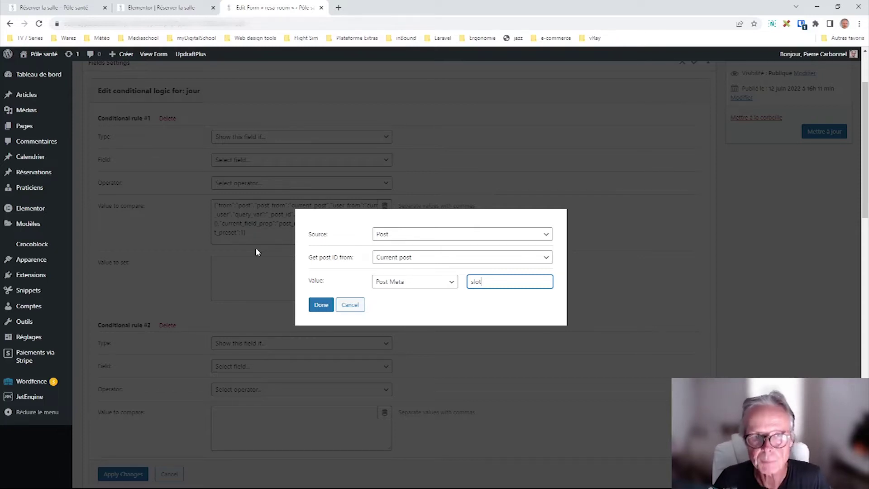
left_click(350, 305)
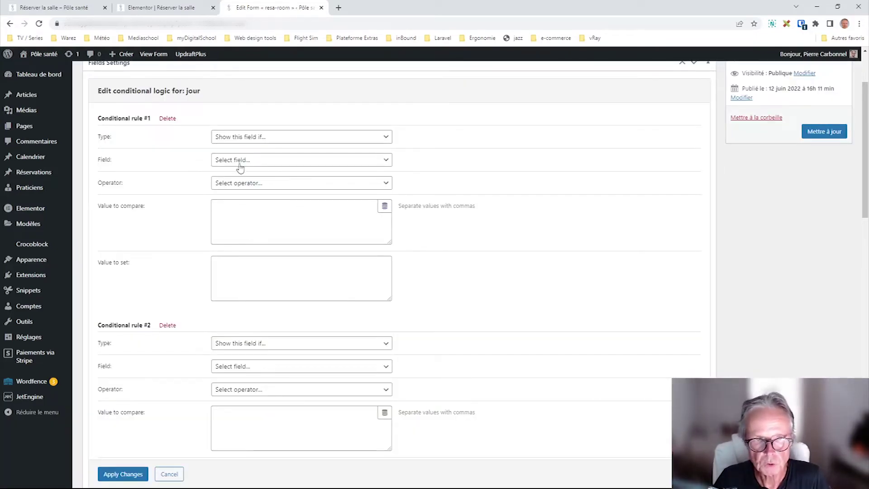
- Delete both conditional rules on the jour field and close the logic editor without applying
left_click(168, 326)
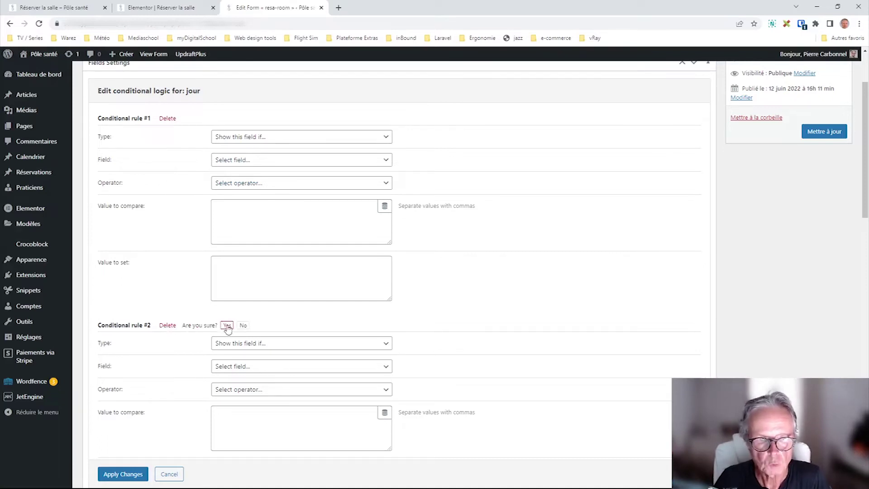
left_click(226, 325)
left_click(167, 119)
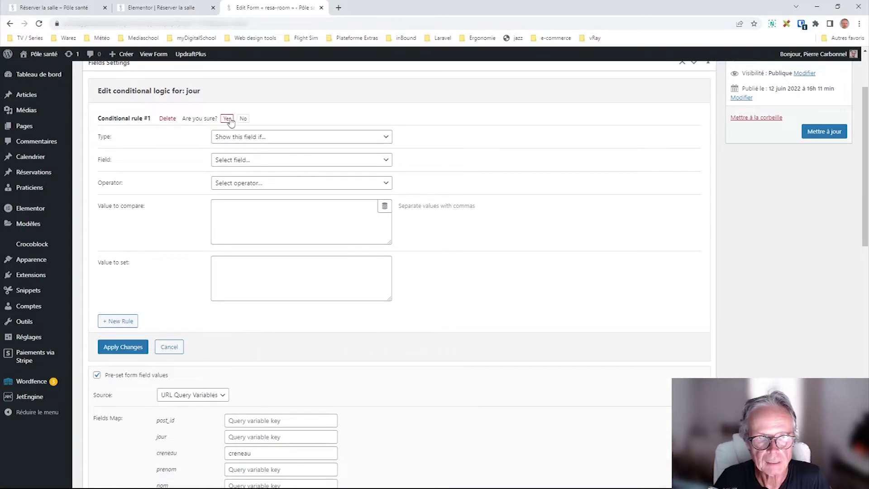
left_click(227, 118)
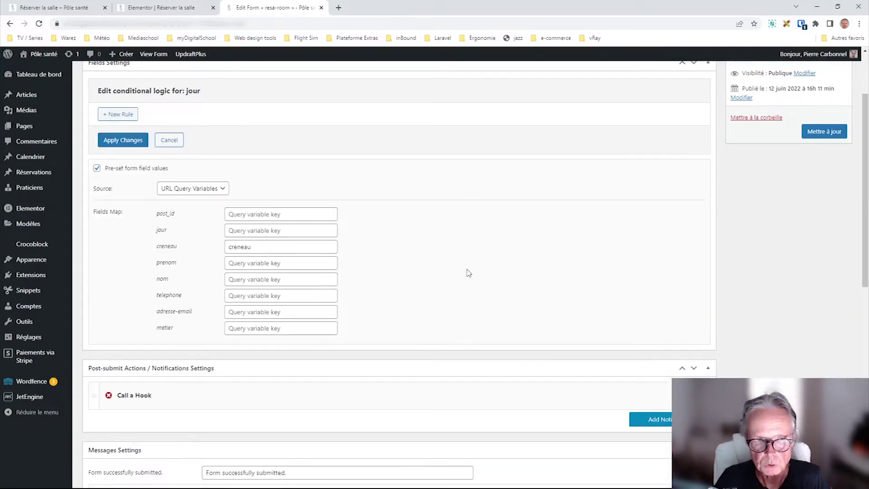
left_click(168, 140)
scroll(334, 233, "up", 1)
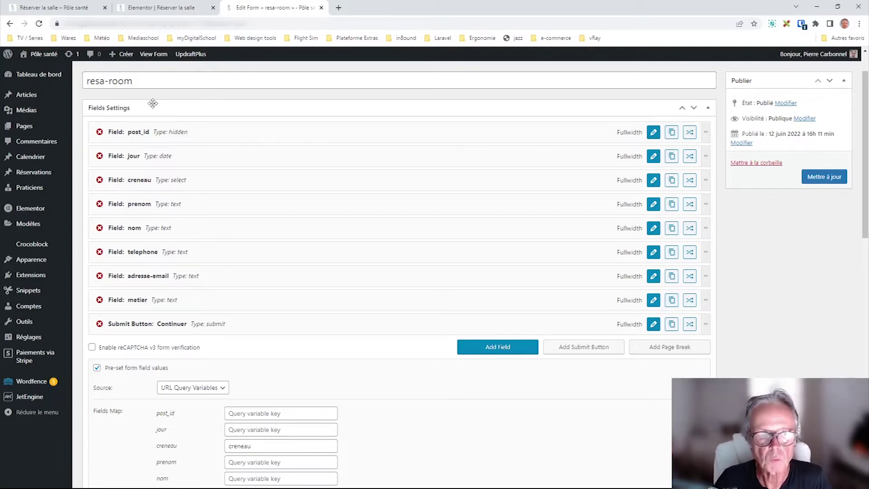
- Glance at the booking page in Elementor, then go back to the resa-room form and the JetEngine dashboard
left_click(177, 11)
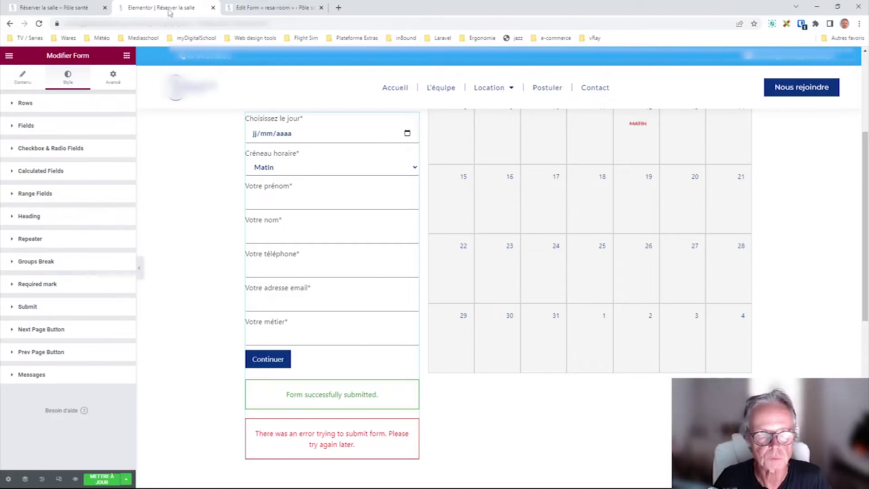
left_click(292, 8)
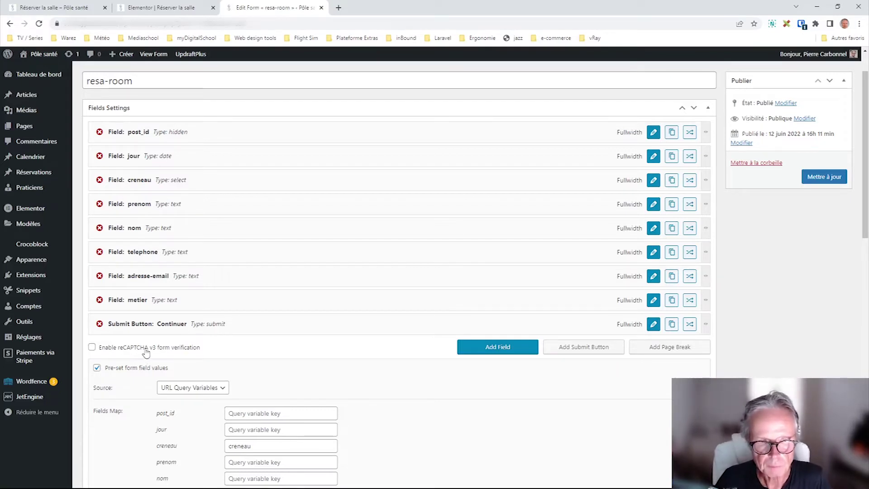
mouse_move(36, 402)
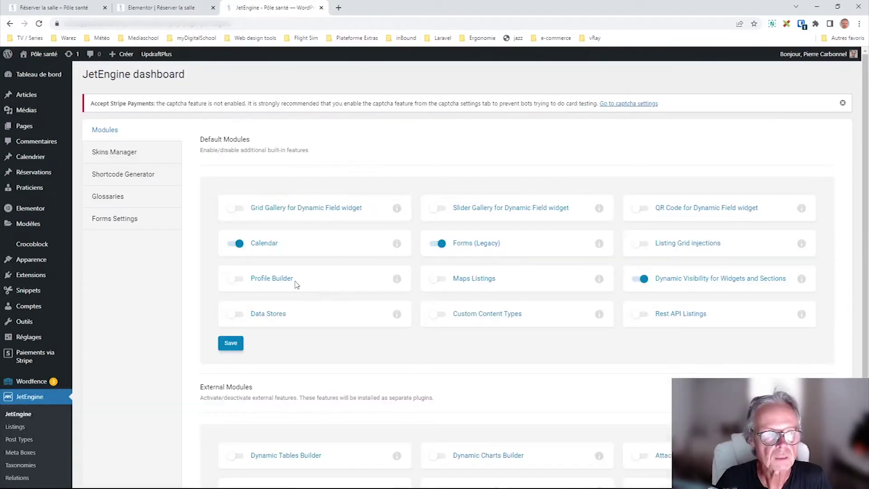
- Inspect the global captcha Site Key and Secret Key in JetEngine Forms Settings, then go back
left_click(125, 225)
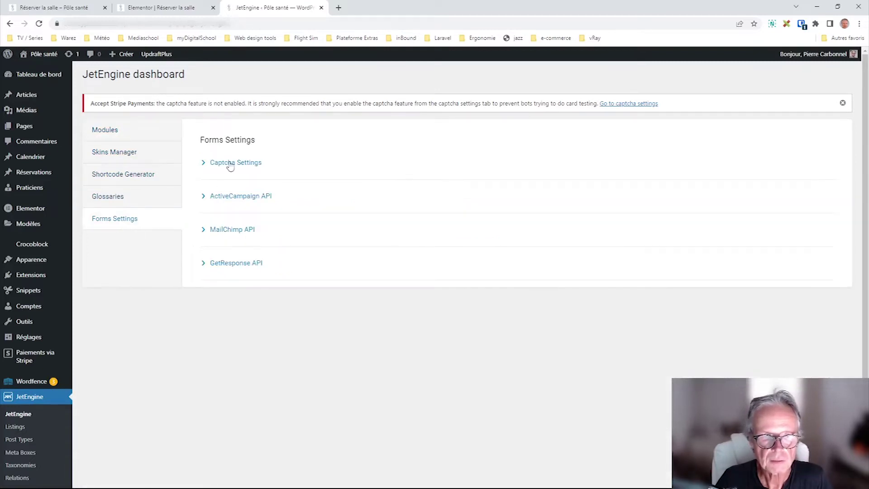
left_click(228, 163)
left_click(545, 194)
left_click(563, 228)
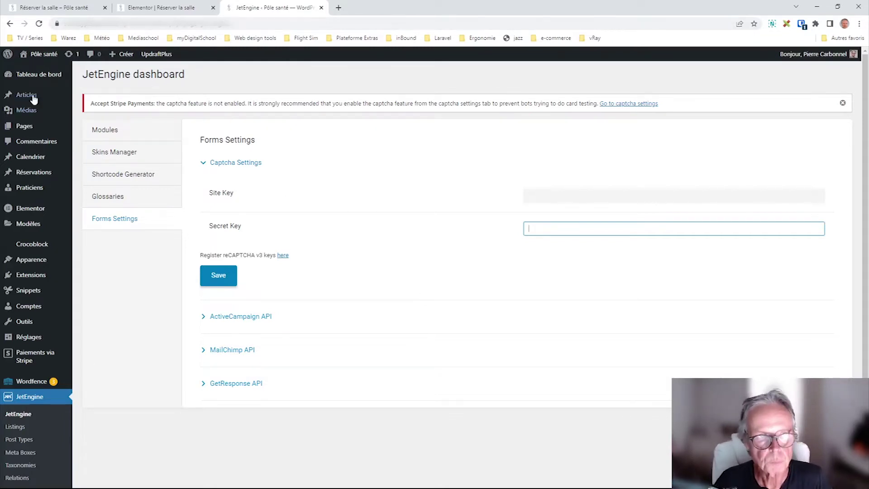
left_click(10, 24)
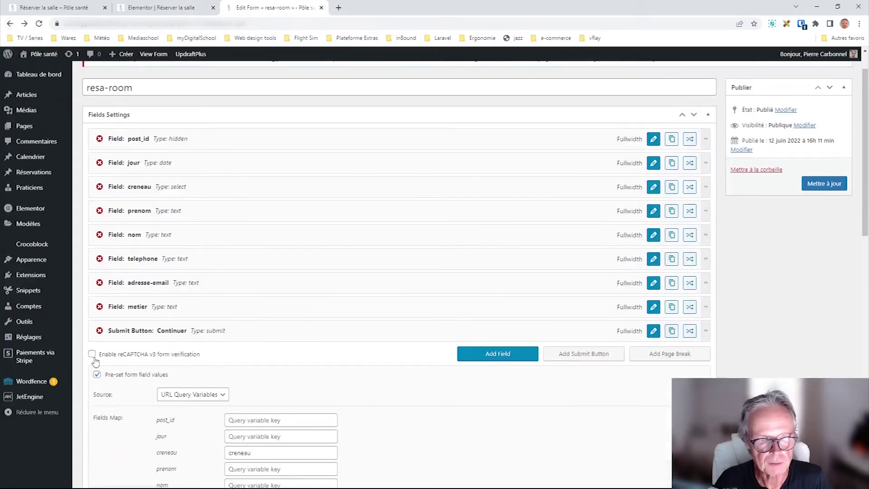
left_click(92, 355)
scroll(219, 355, "down", 2)
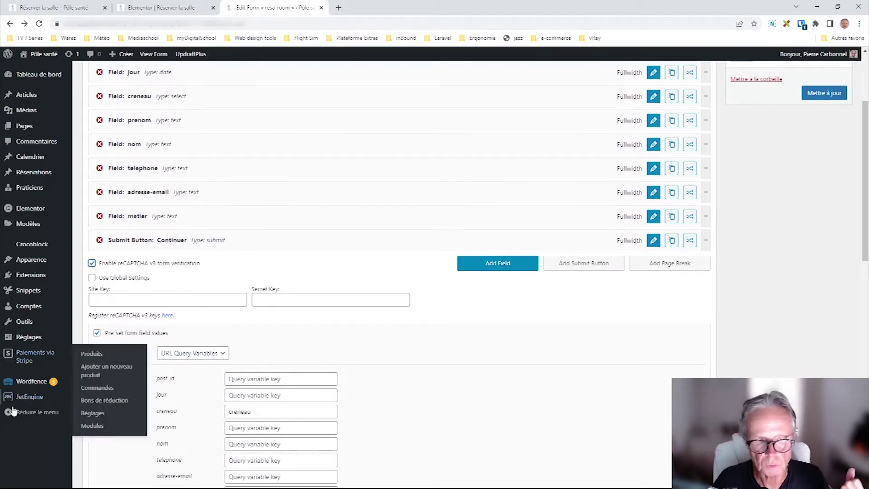
left_click(135, 296)
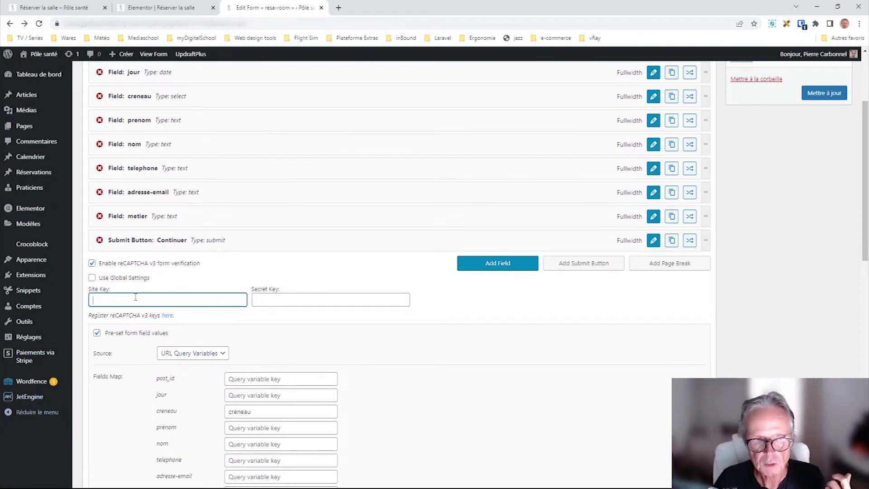
left_click(311, 297)
left_click(198, 300)
key("Tab")
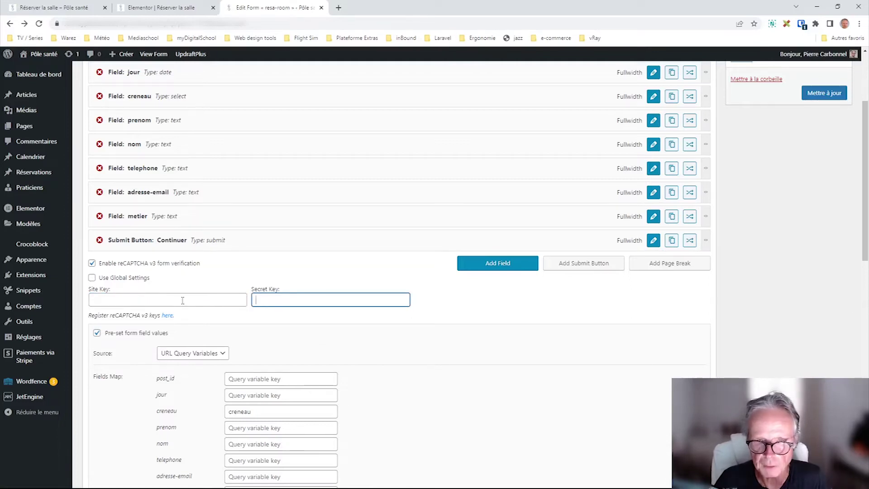
left_click(93, 263)
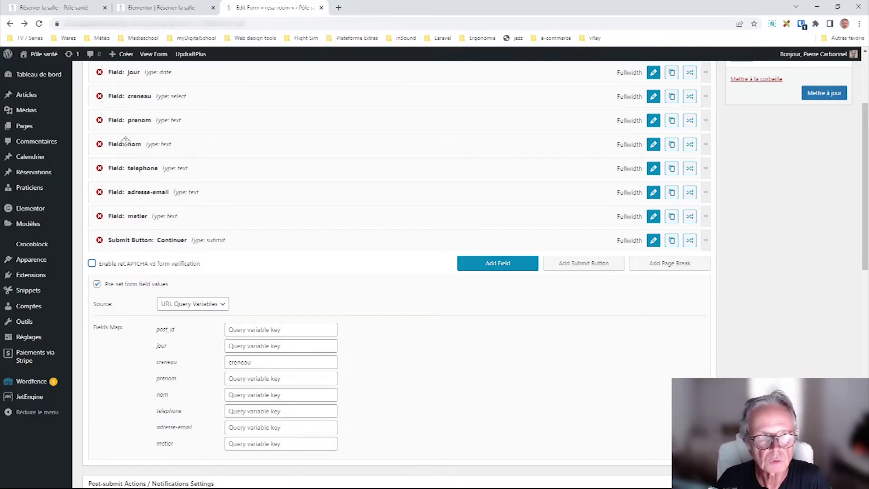
scroll(136, 144, "up", 1)
left_click_drag(257, 409, 229, 407)
left_click(255, 407)
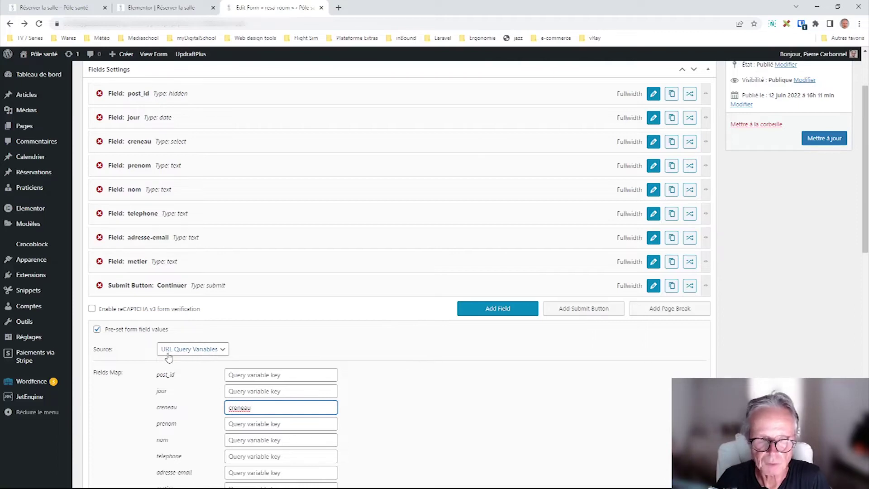
- View the live booking page showing the slot-unavailable error and inspect parts of its URL
left_click(131, 8)
left_click(75, 9)
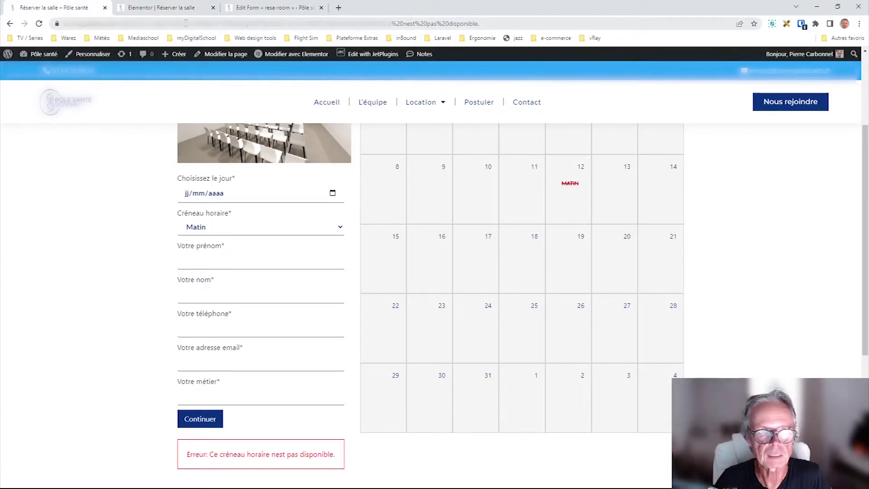
double_click(185, 22)
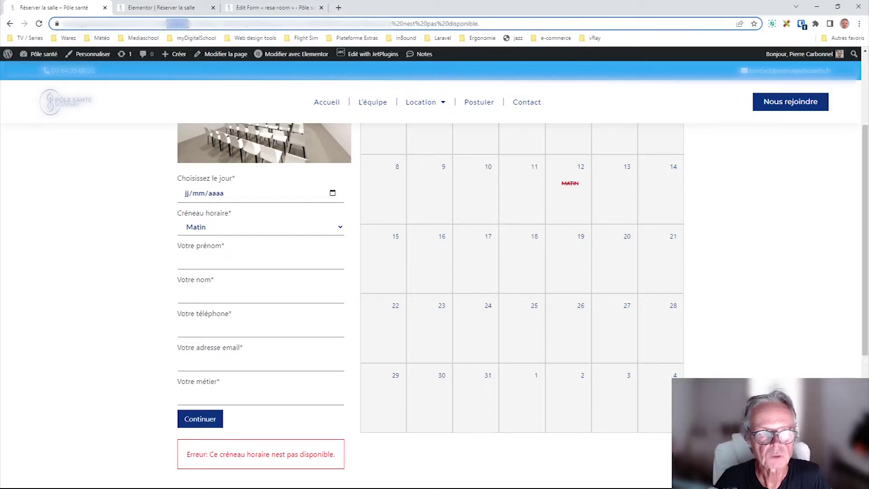
double_click(206, 23)
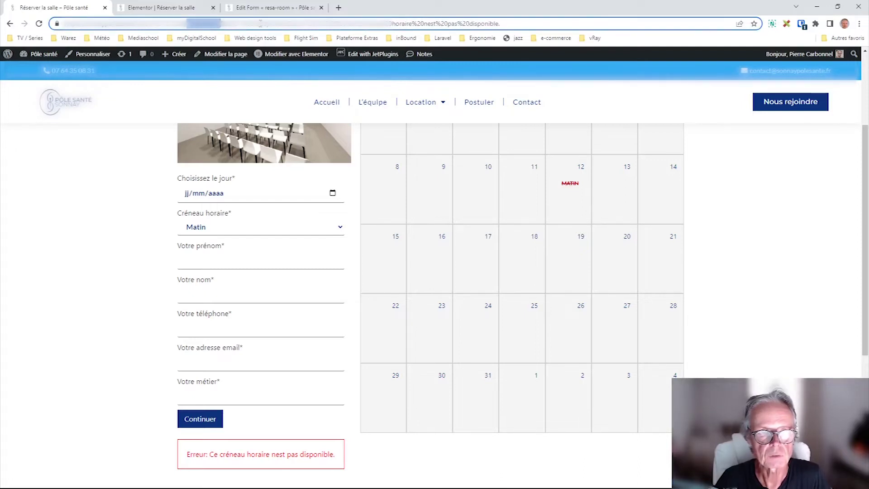
left_click(285, 23)
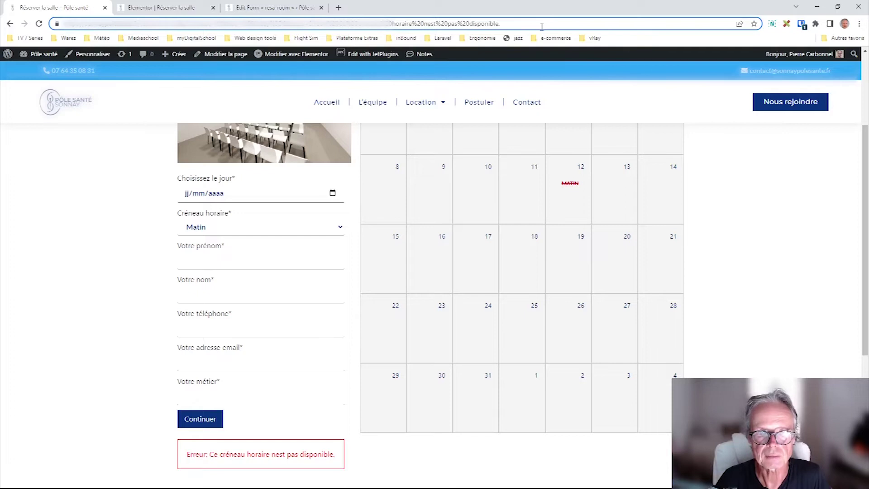
- Recheck the creneau query key in the resa-room form's URL Query Variables preset
left_click(261, 8)
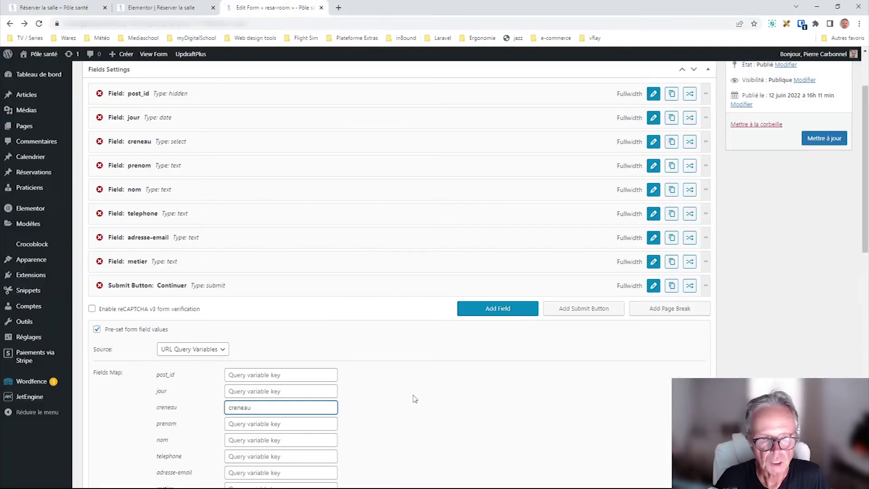
scroll(400, 404, "down", 3)
left_click_drag(258, 277, 201, 274)
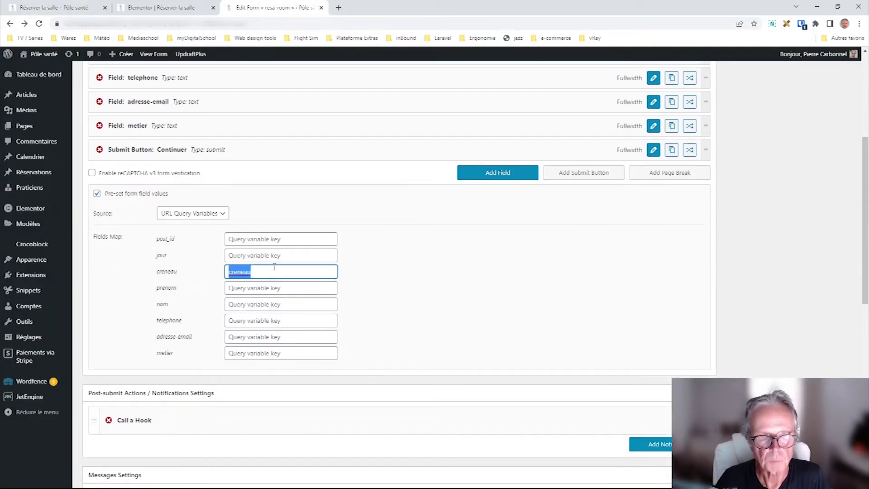
left_click(254, 273)
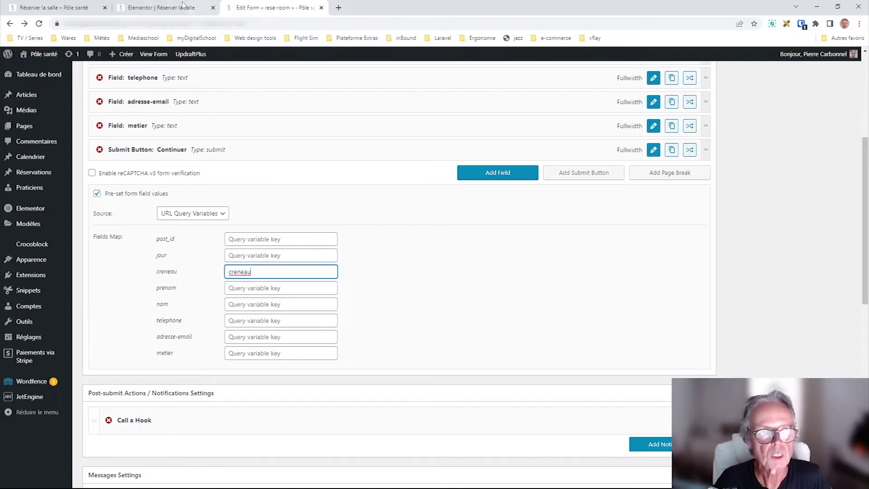
left_click(198, 8)
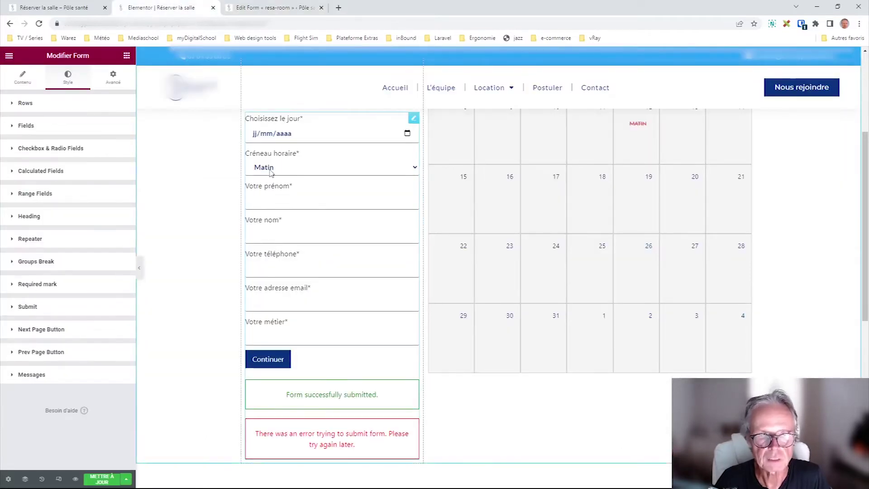
- Pick the après-midi time slot on the earlier booking form, then return to the conference-room page
key("ctrl+Page_Up")
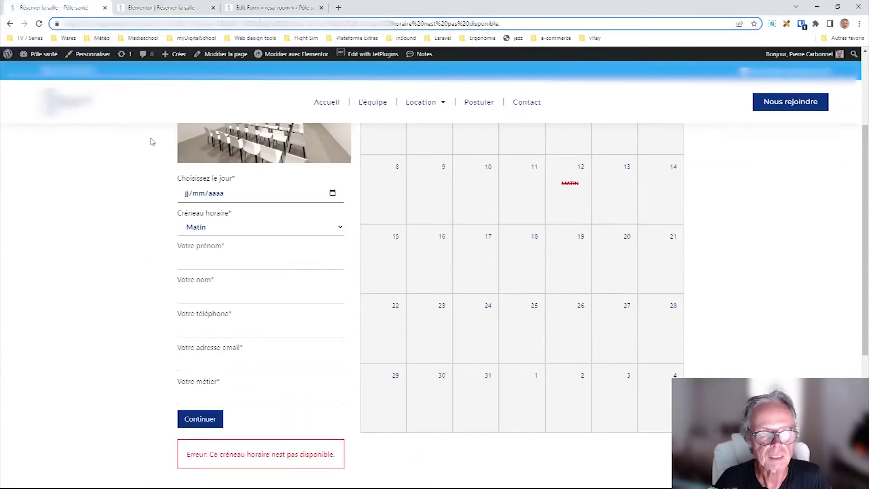
left_click(10, 23)
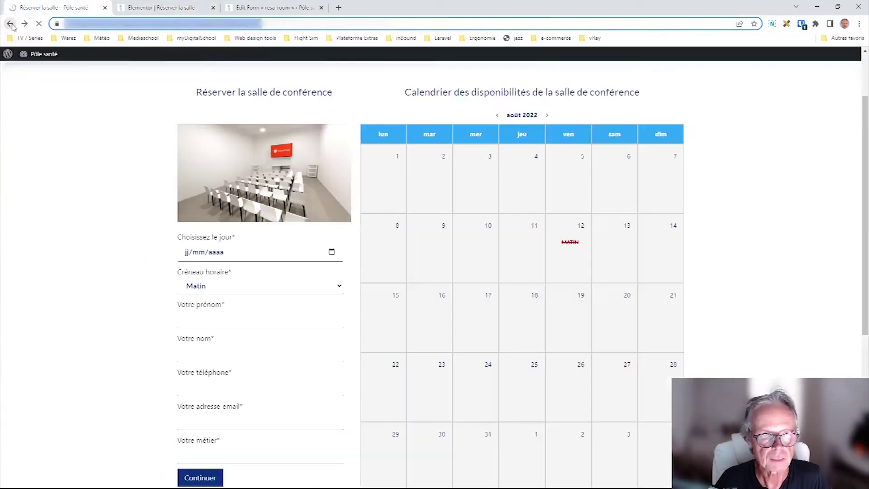
left_click(208, 290)
left_click(208, 316)
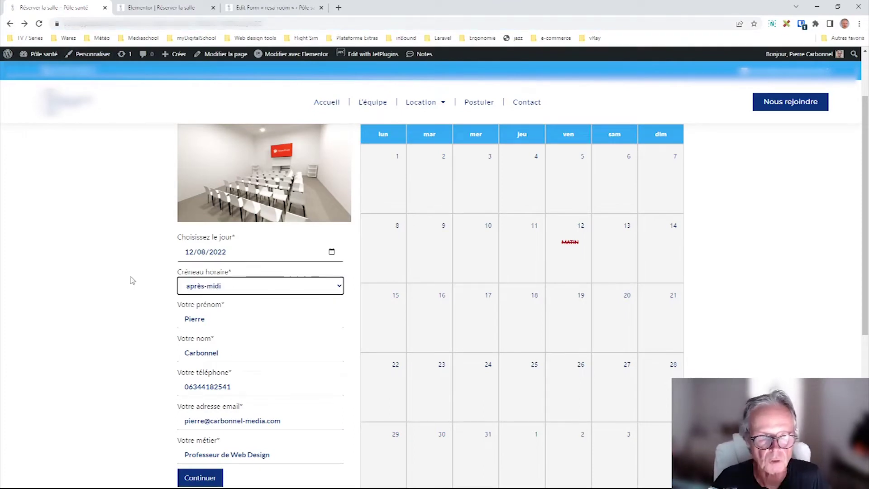
left_click(11, 24)
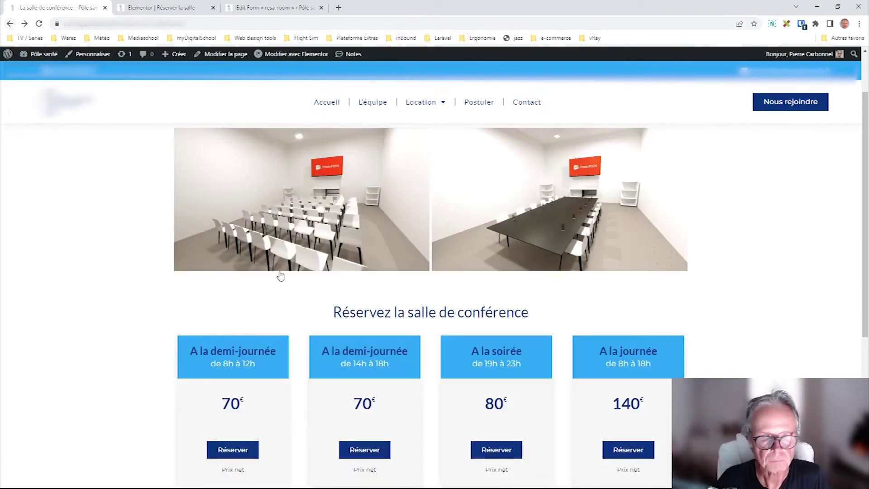
- Try the Soirée card's Réserver link, then open the conference-room page in Elementor
left_click(500, 450)
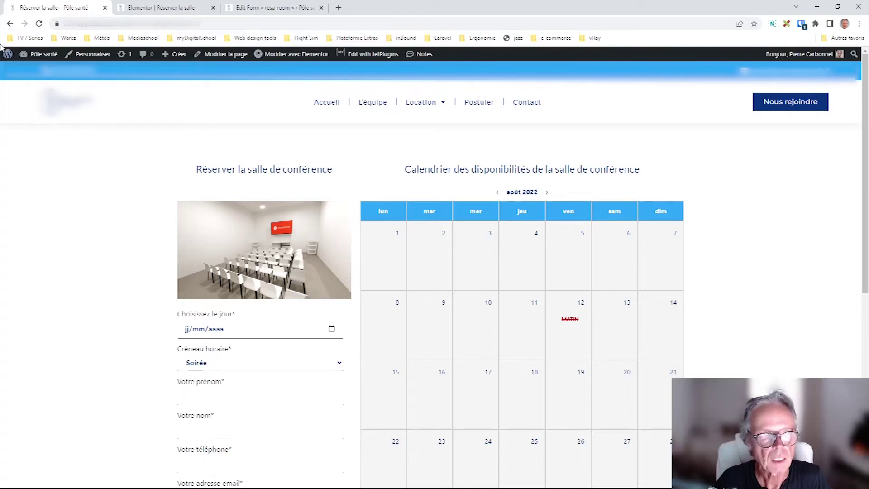
left_click(10, 24)
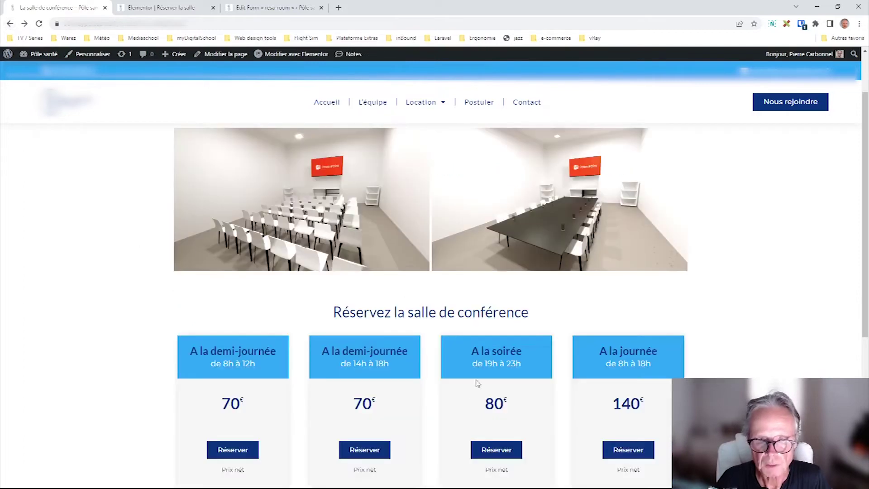
left_click(293, 56)
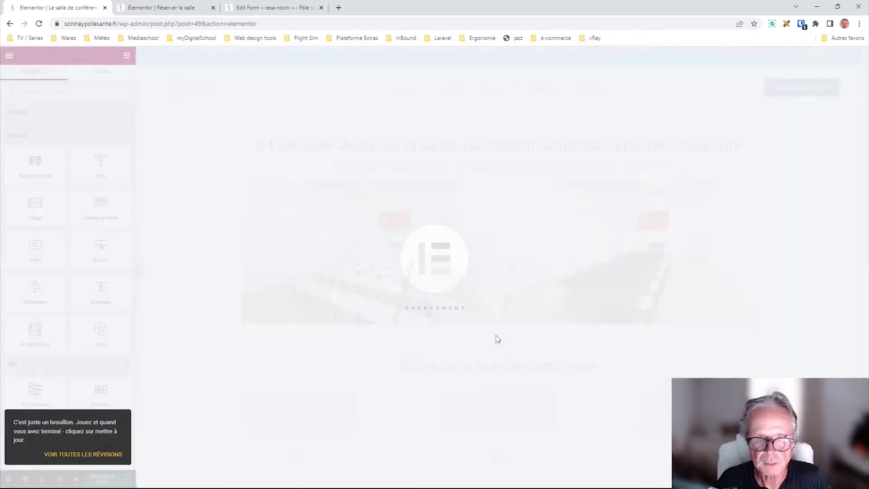
- Inspect the booking links in the first and second pricing cards' footer settings
scroll(502, 331, "down", 2)
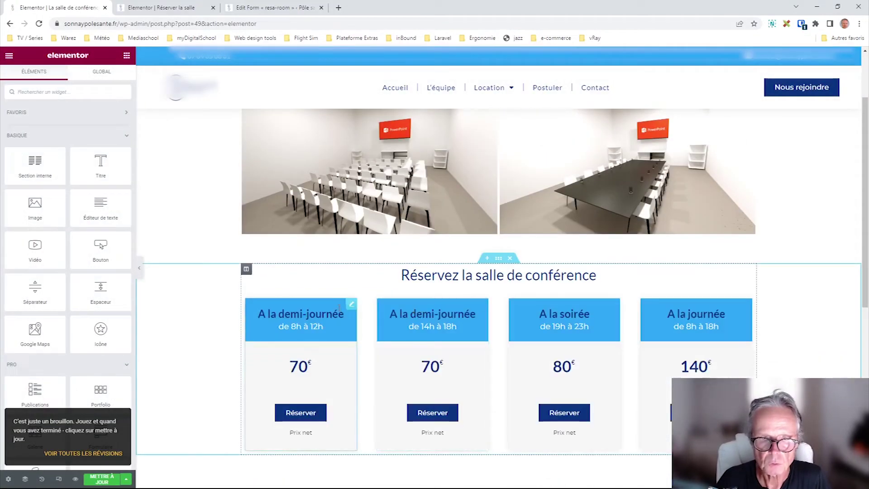
left_click(344, 306)
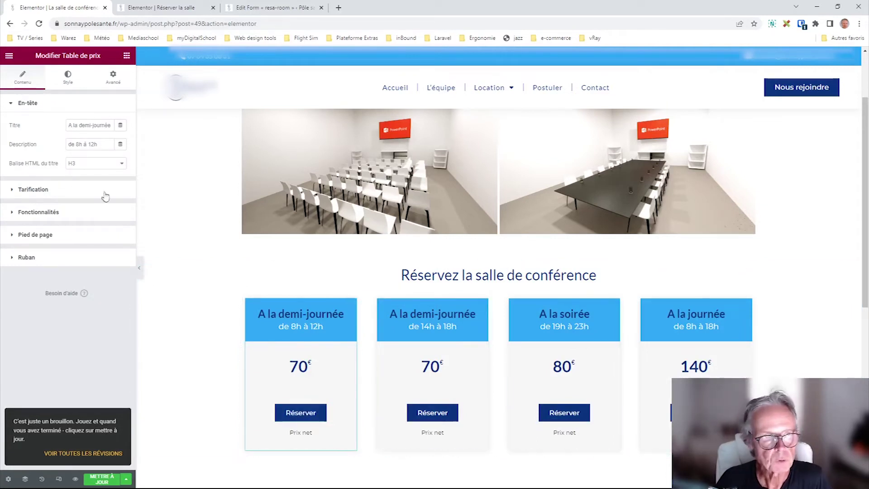
left_click(31, 236)
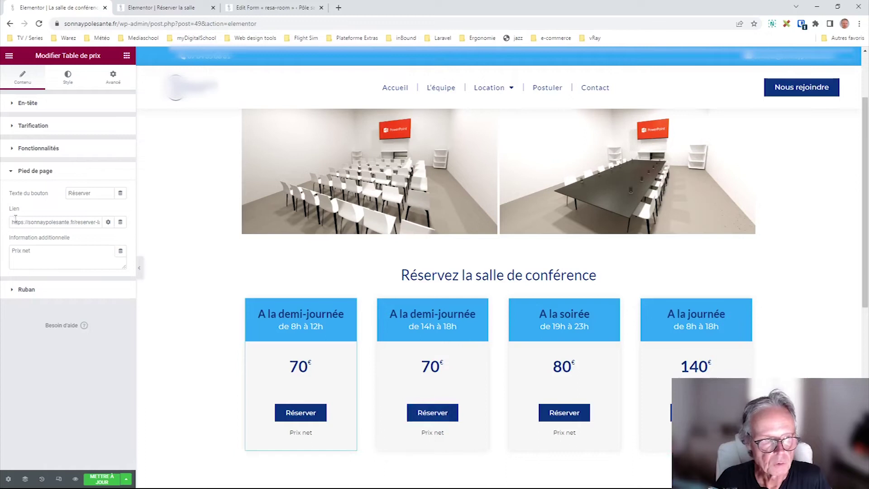
left_click_drag(20, 223, 54, 224)
left_click(76, 223)
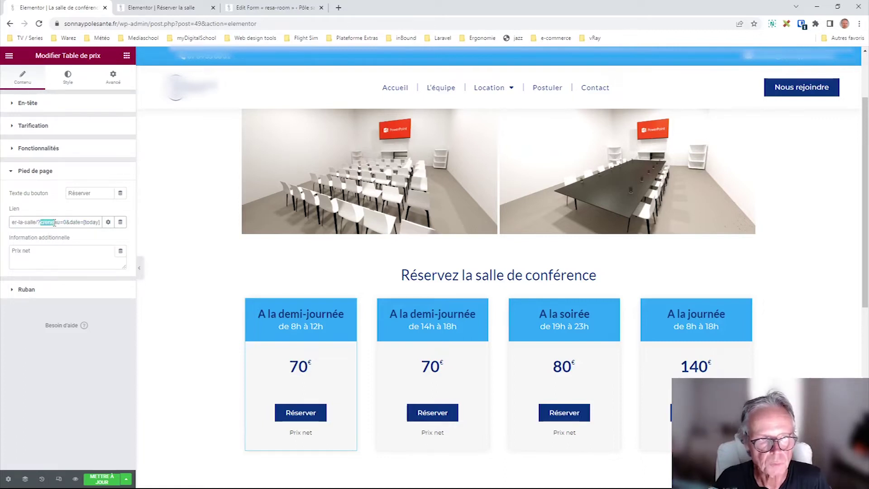
left_click(424, 381)
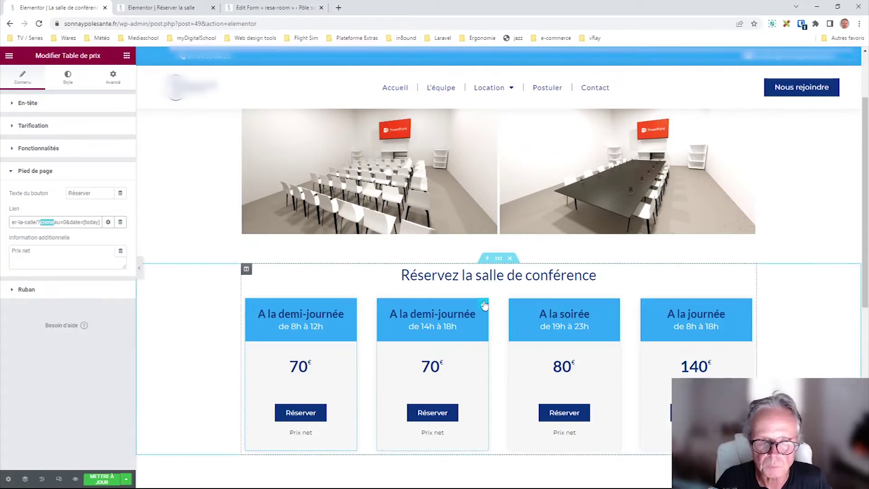
left_click(35, 233)
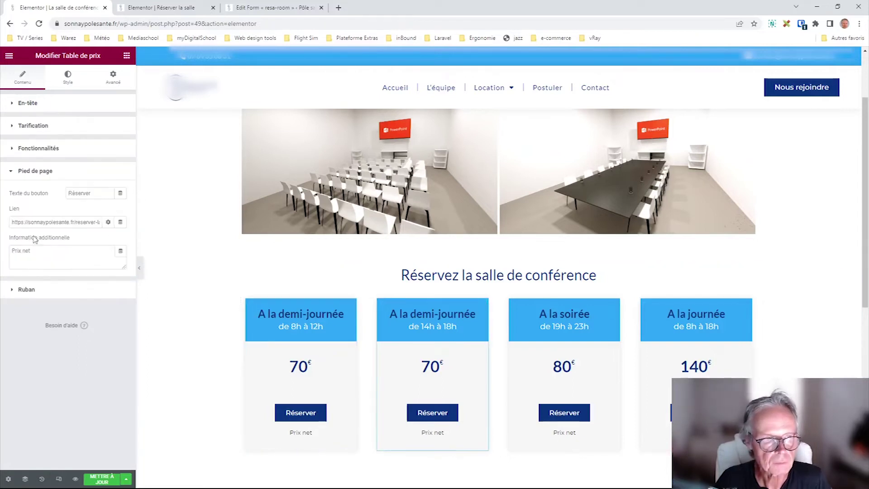
left_click_drag(84, 222, 100, 223)
left_click(98, 222)
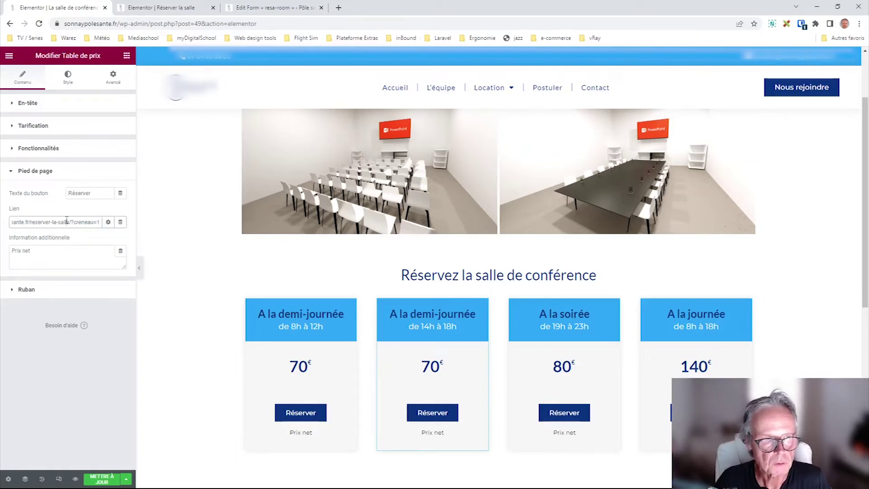
left_click(616, 305)
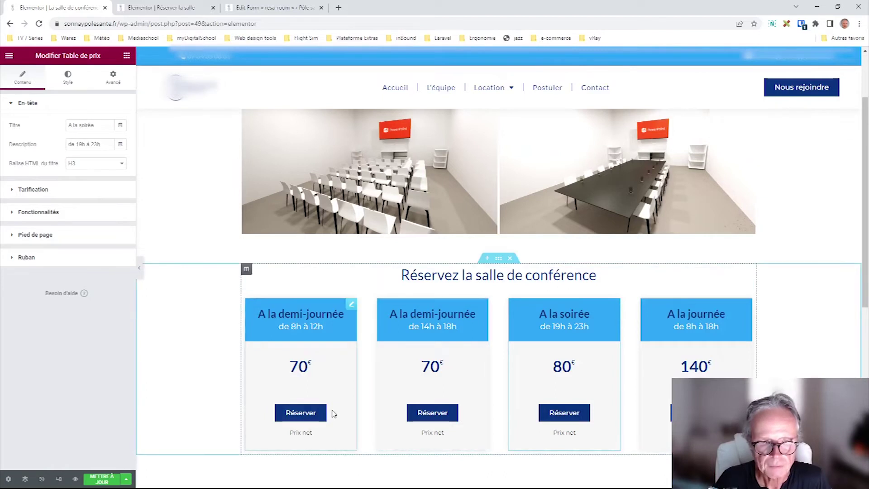
- Select and copy the &date=[today] suffix from the first card's booking link
left_click(351, 303)
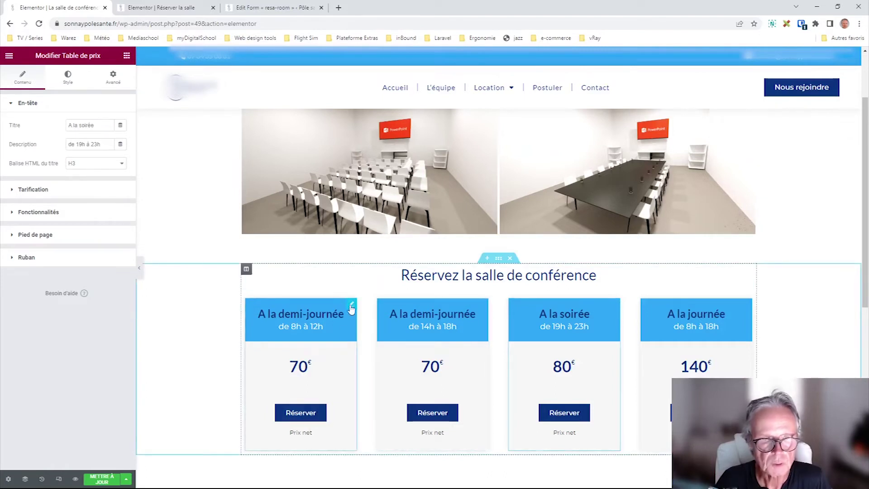
left_click(35, 234)
triple_click(92, 224)
left_click(68, 222)
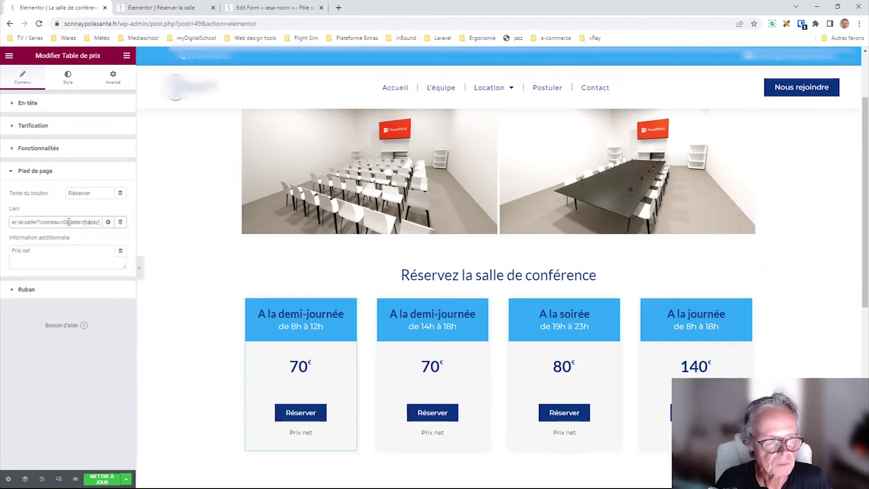
key("shift+End")
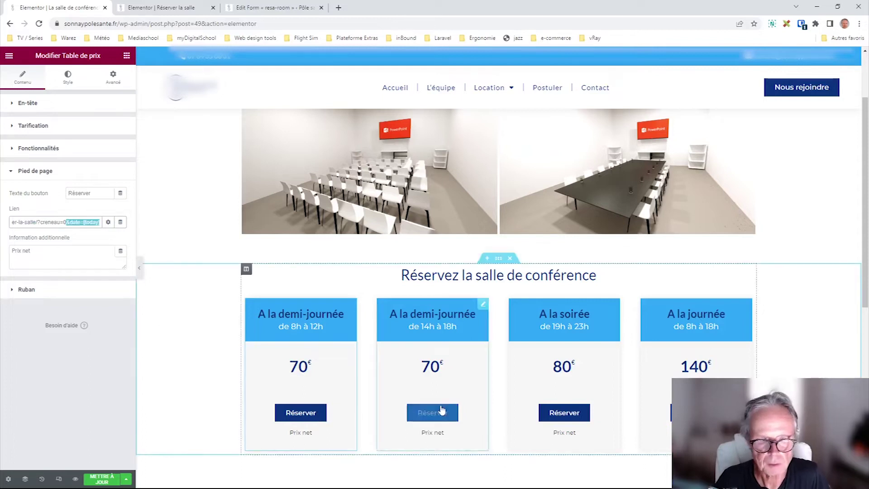
- Append &date=[today] to the second card's and A la soirée card's booking links
left_click(484, 305)
left_click(29, 235)
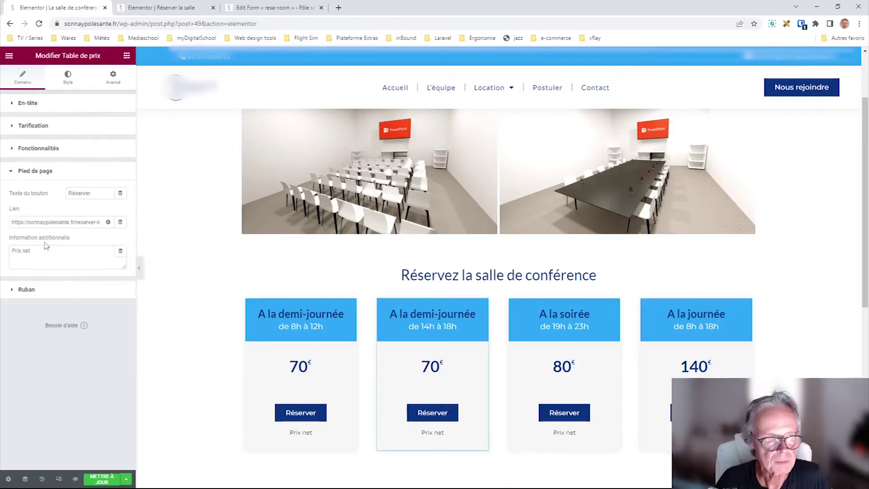
left_click(95, 220)
key("shift+End")
key("ctrl+c")
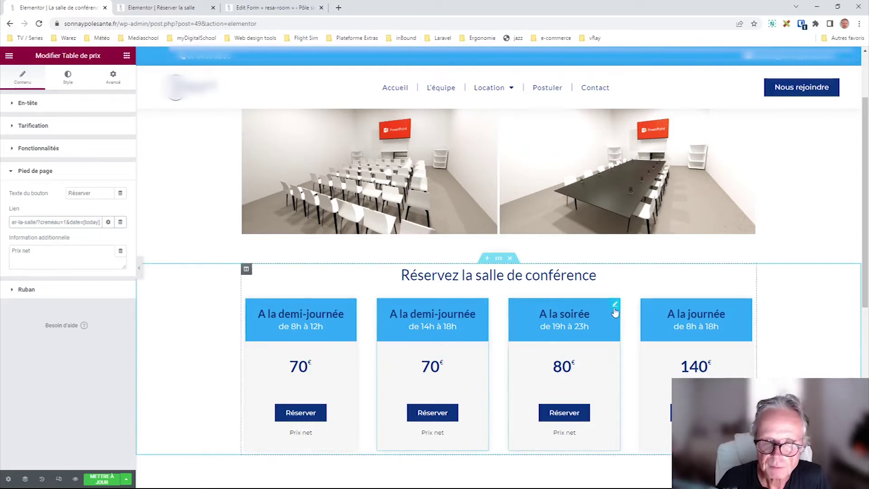
left_click(614, 304)
left_click(37, 234)
left_click(95, 221)
key("shift+End")
left_click(96, 219)
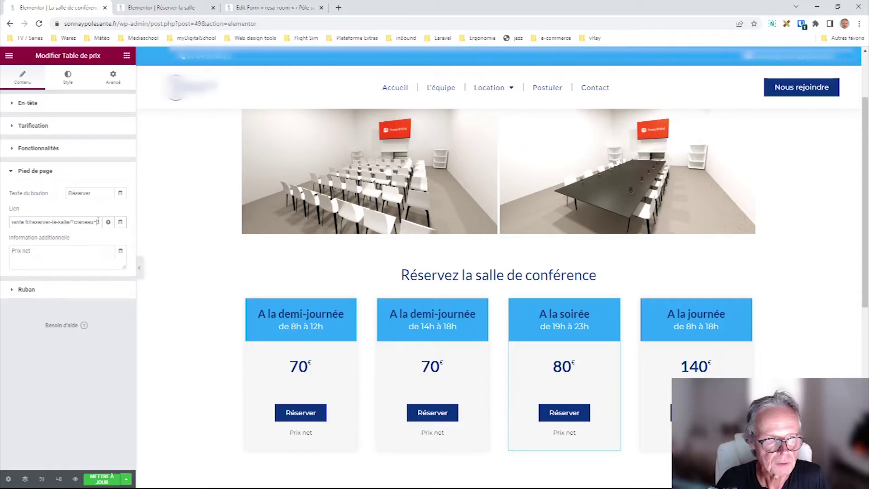
key("ctrl+v")
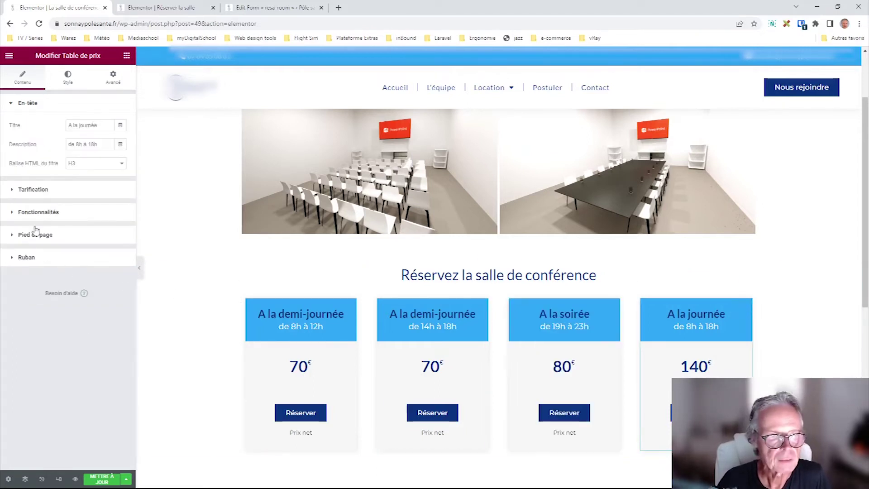
- Check the A la journée card's link ending and update the page
left_click(36, 235)
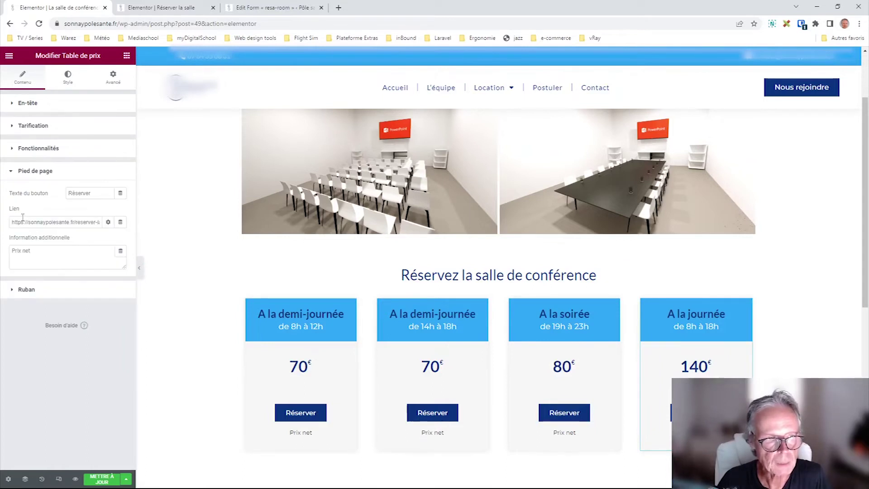
left_click_drag(52, 222, 136, 221)
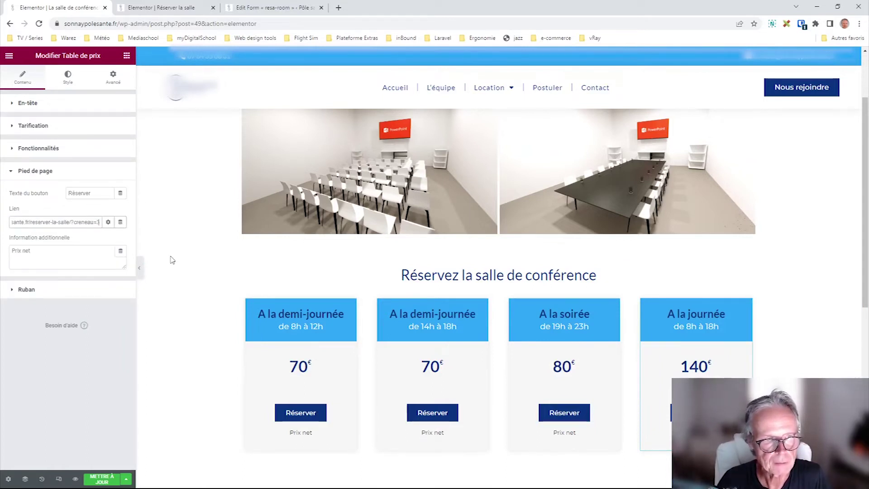
left_click(102, 479)
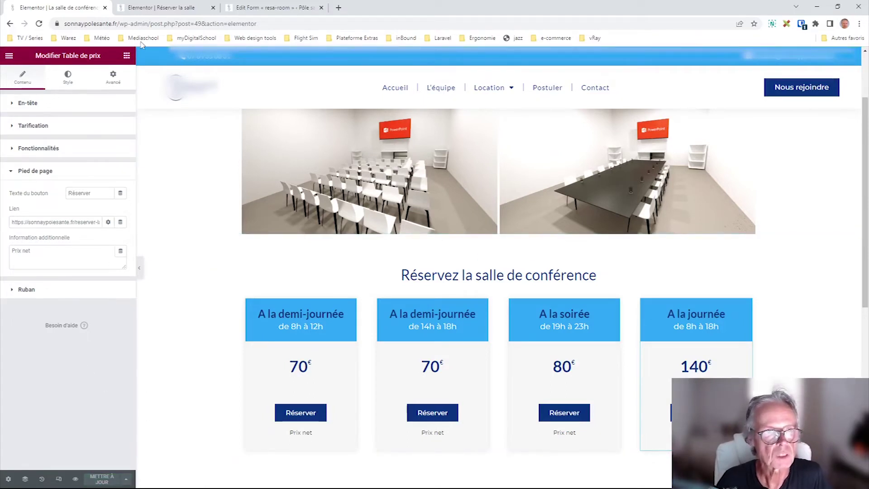
- Preview the updated page and follow the Soirée card's booking link to the form
left_click(75, 479)
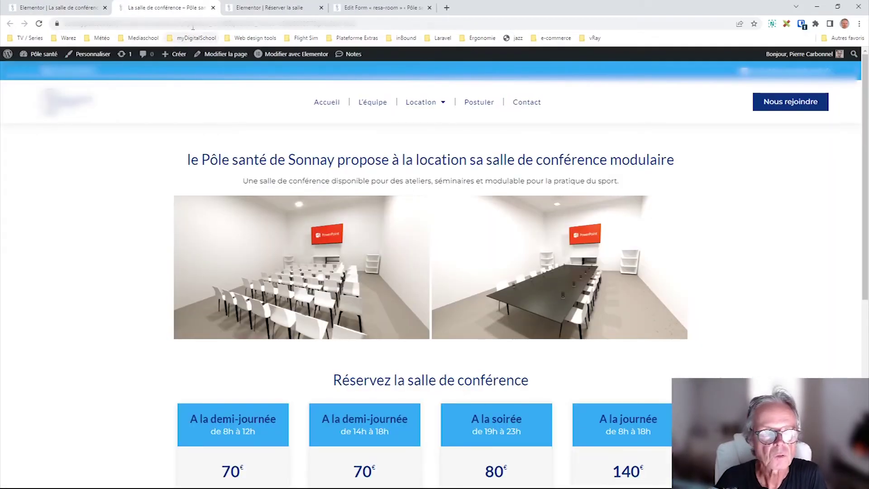
left_click(218, 21)
key("Return")
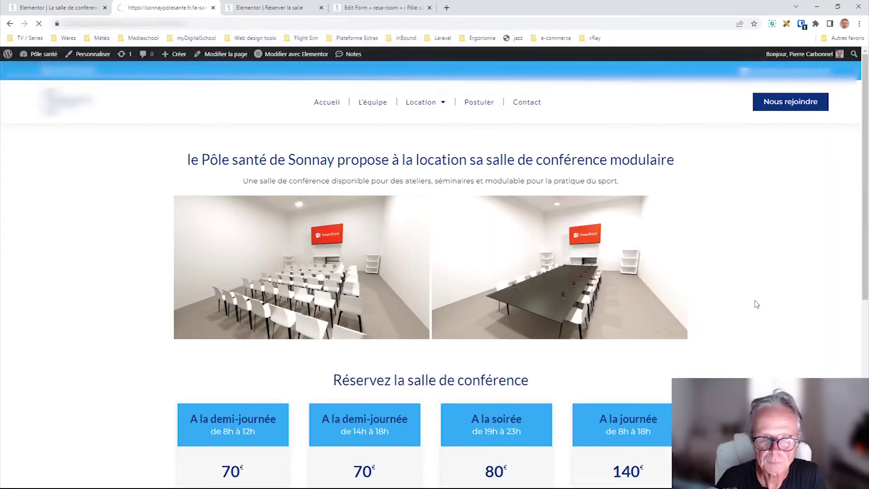
scroll(756, 304, "down", 3)
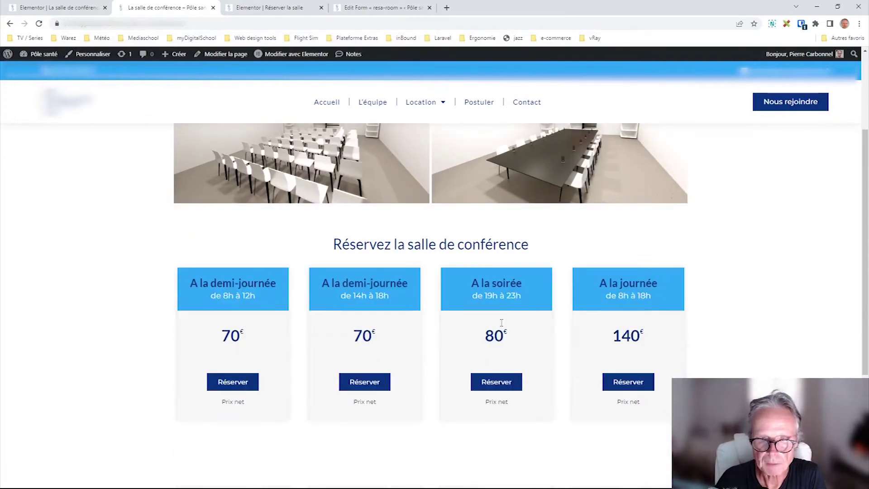
left_click(508, 382)
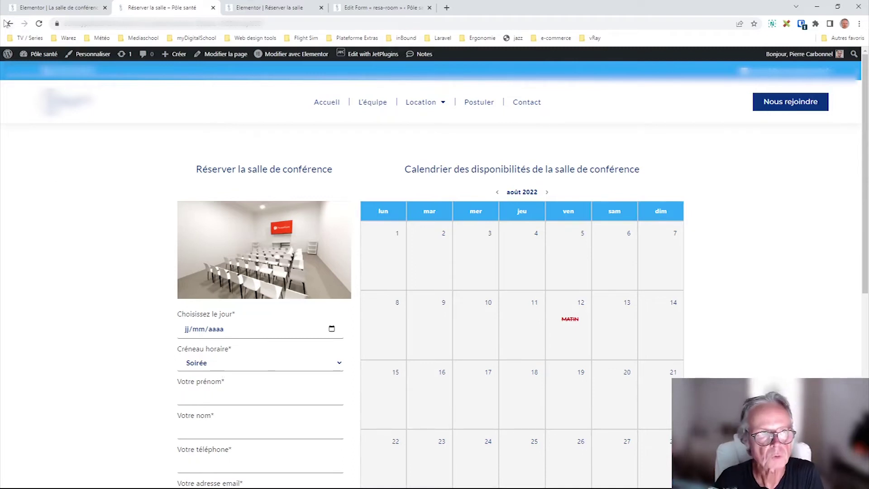
left_click(374, 9)
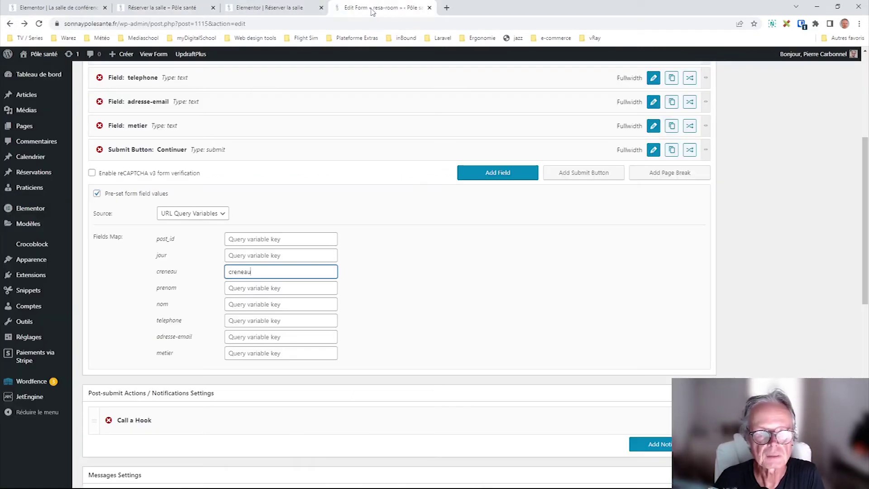
- Set the preset source to Post and review the post ID source and field mappings
left_click(210, 218)
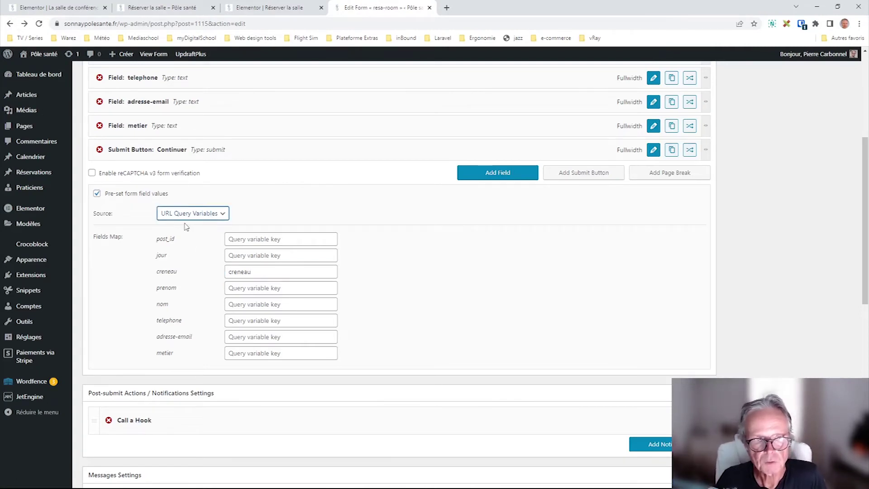
key("Up")
key("Up")
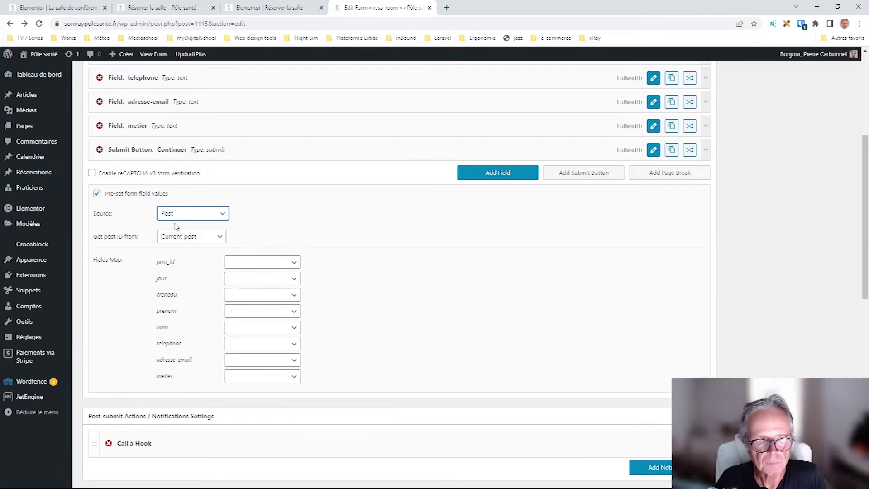
left_click(194, 235)
left_click(252, 267)
left_click(191, 290)
left_click(263, 282)
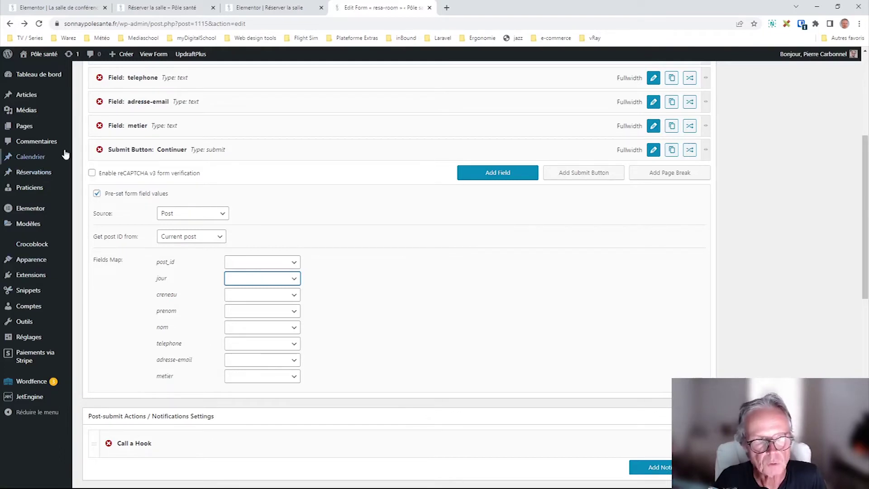
- Switch the pre-set form field values source from Post to User
mouse_move(31, 159)
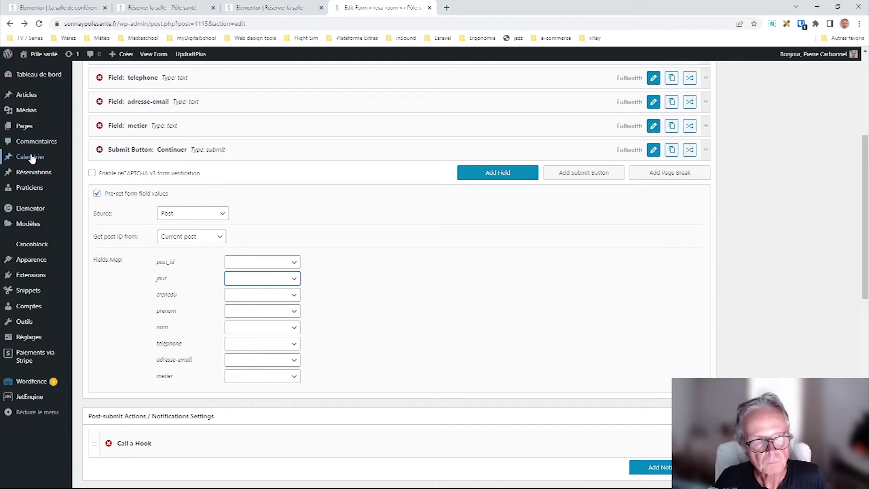
mouse_move(31, 174)
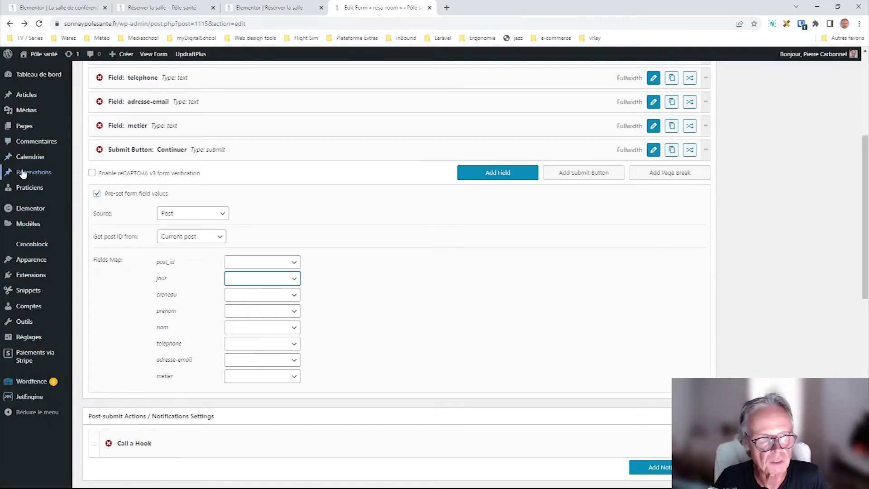
mouse_move(23, 399)
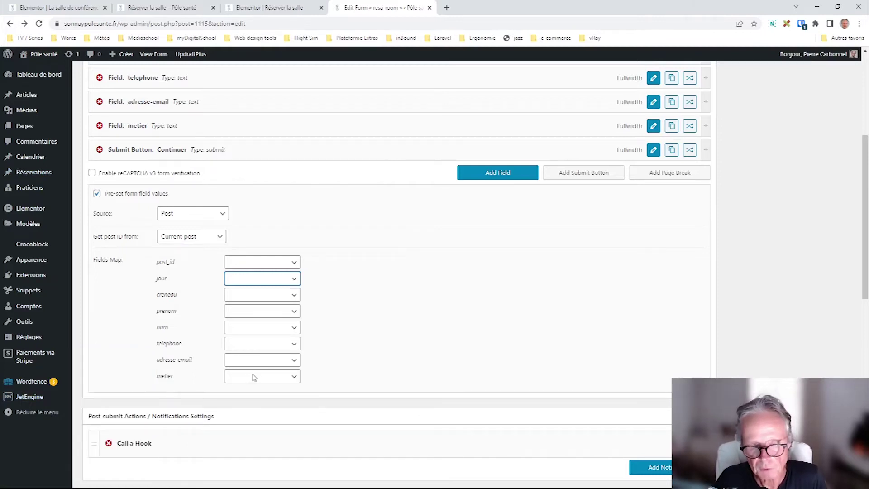
left_click(293, 392)
left_click(281, 379)
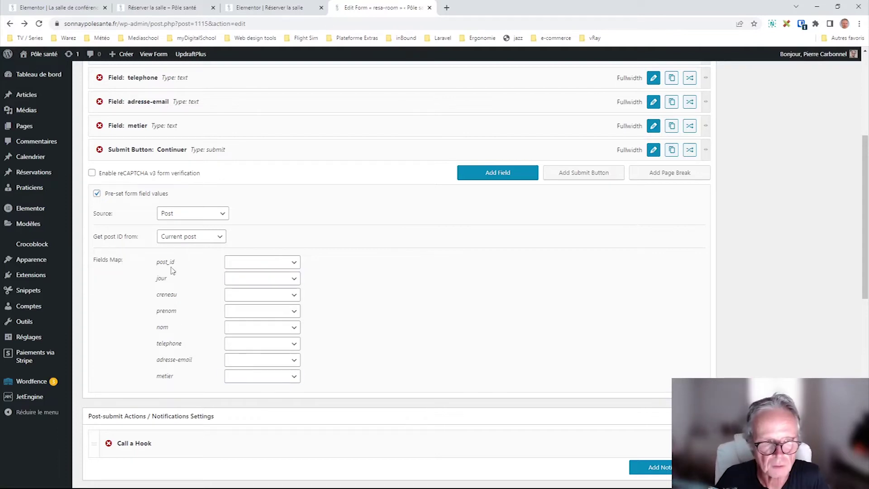
left_click(181, 216)
left_click(187, 238)
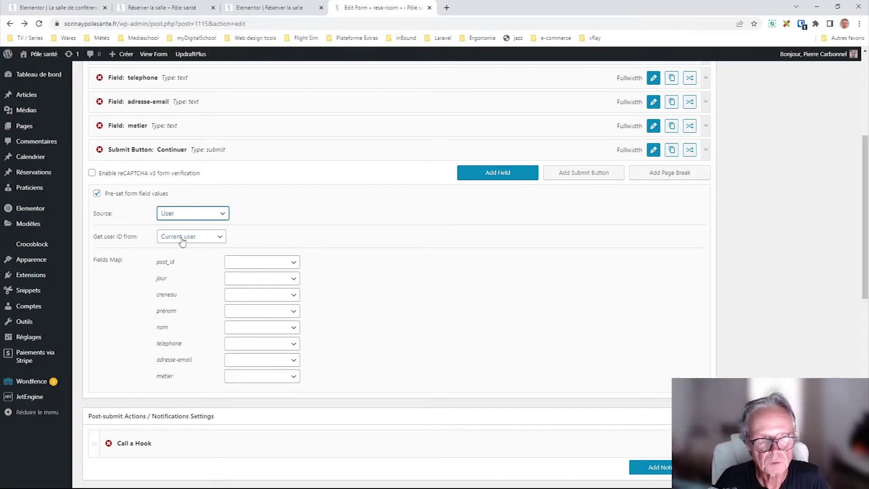
- Map the post_id field to pull its value from User Meta
left_click(269, 265)
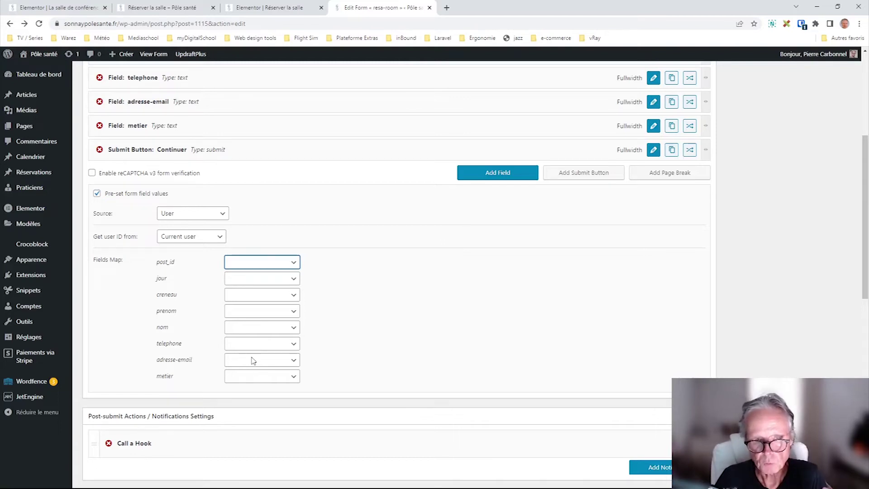
left_click(341, 357)
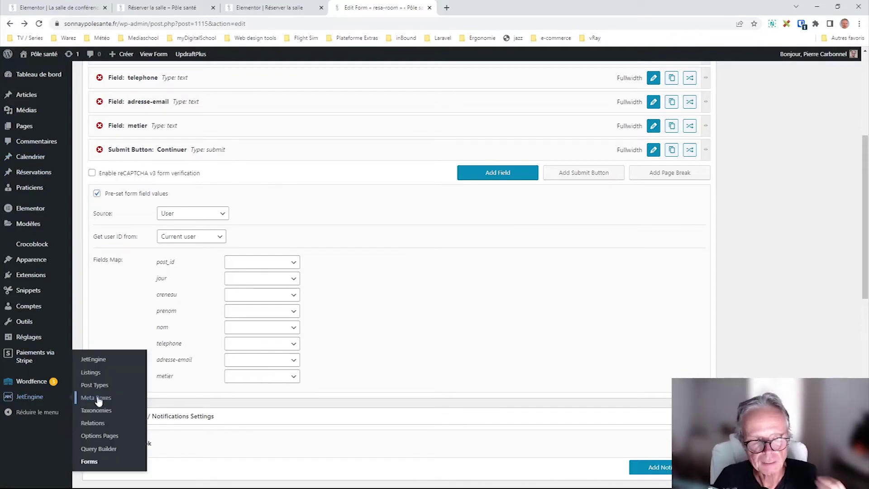
left_click(269, 263)
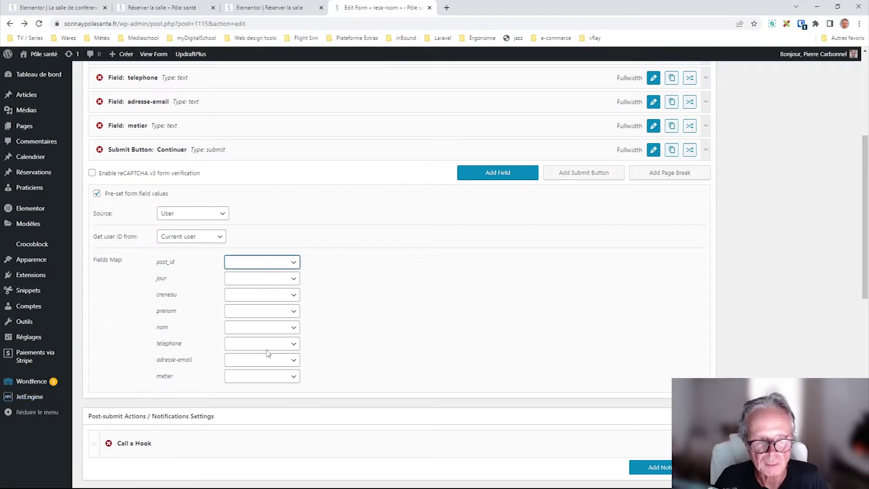
left_click(245, 360)
left_click(339, 259)
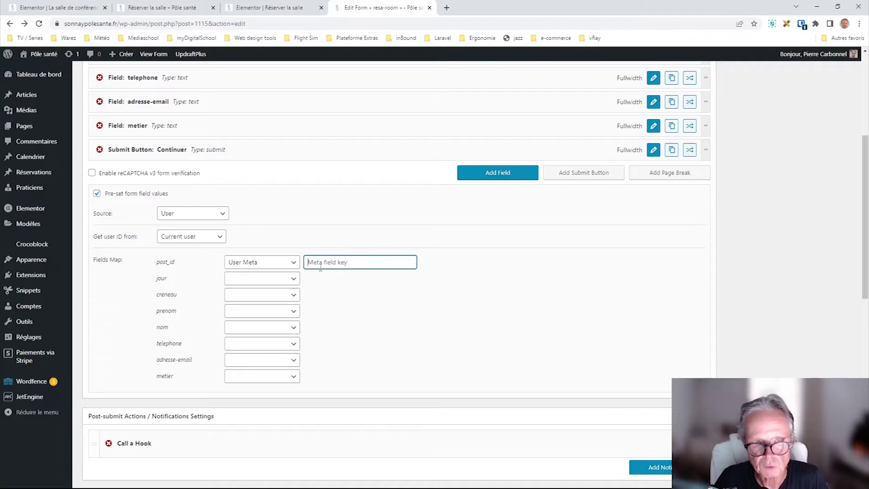
- Change the preset values source to URL Query Variables
left_click(209, 237)
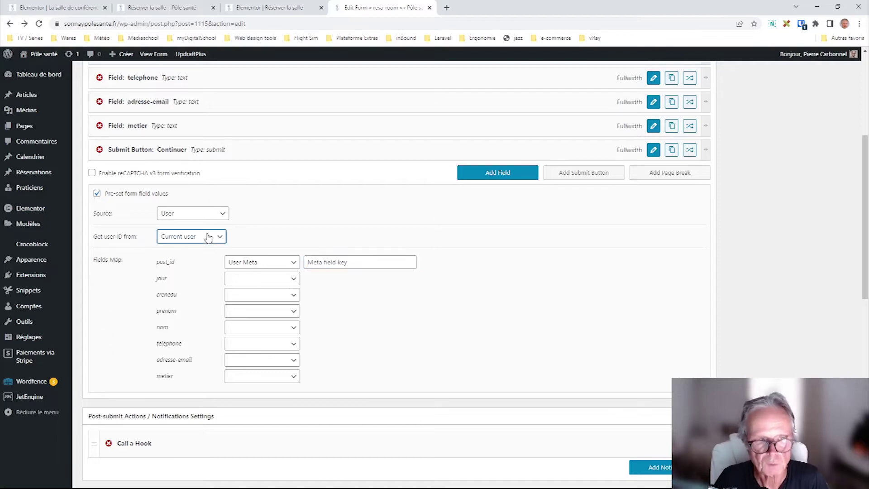
left_click(184, 214)
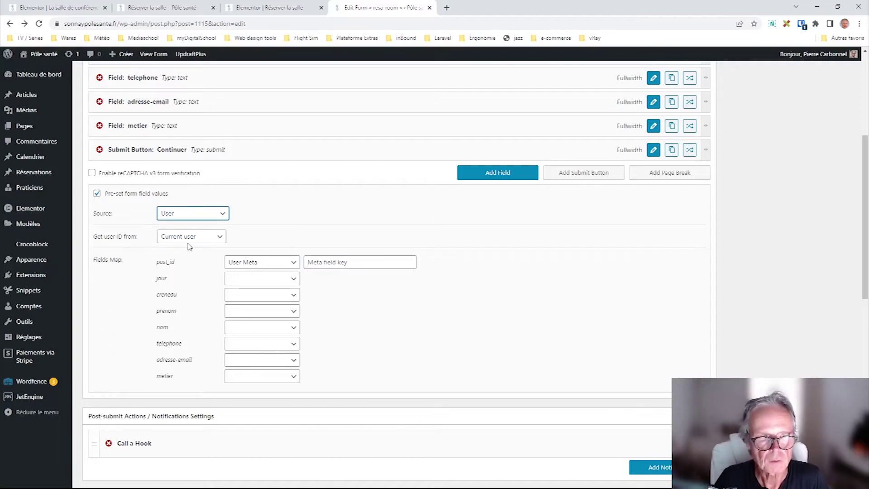
left_click(189, 247)
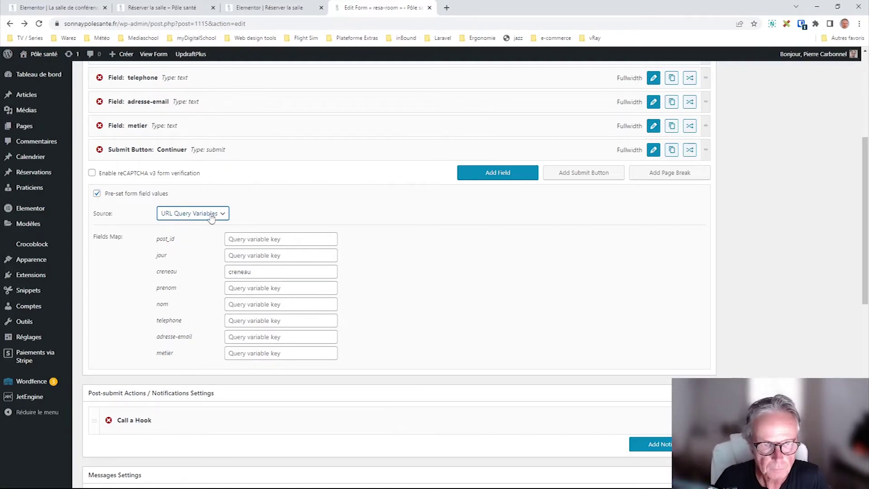
- Set the preset source to Option Page and open the Calendrier options page (Matin 70, Acompte 100%) in a new tab
key("Down")
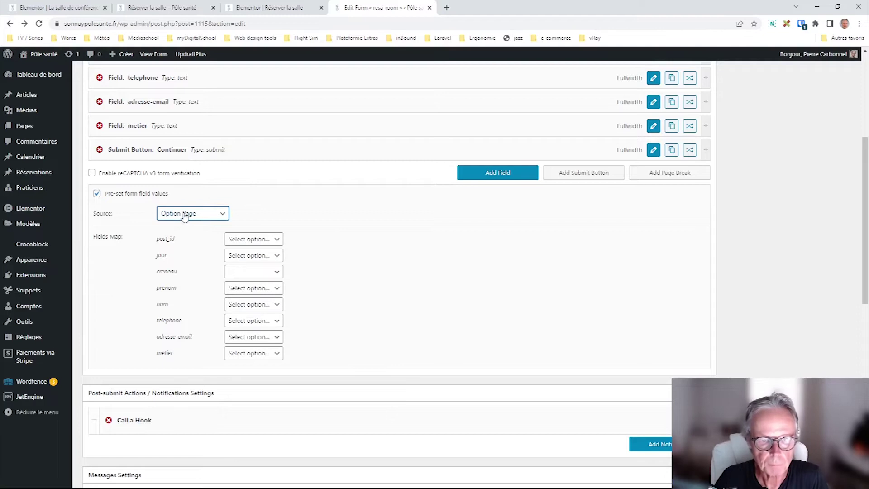
left_click(256, 243)
left_click(319, 252)
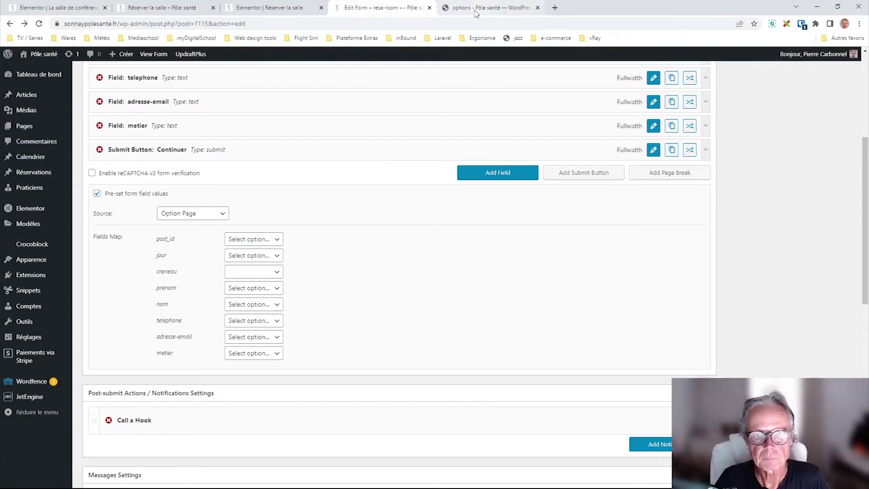
left_click(476, 13)
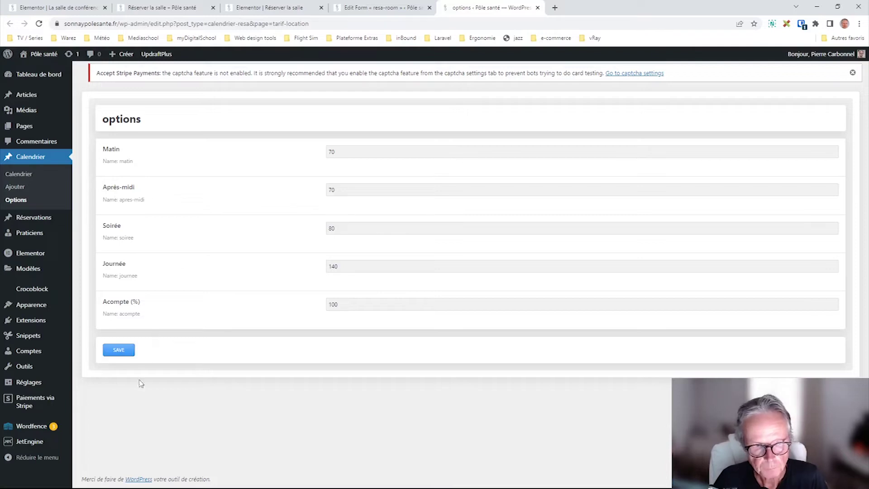
mouse_move(23, 445)
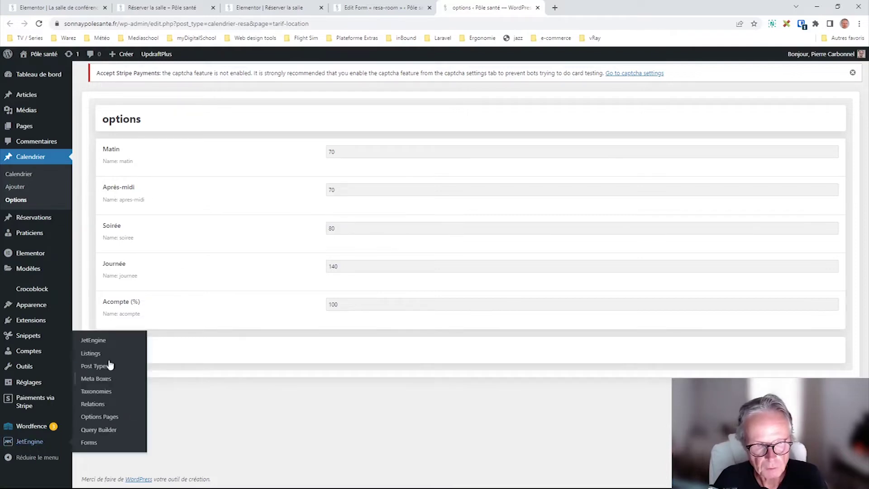
- Open the 'options' page in JetEngine Options Pages and scroll to its five fields, matin through acompte
left_click(101, 340)
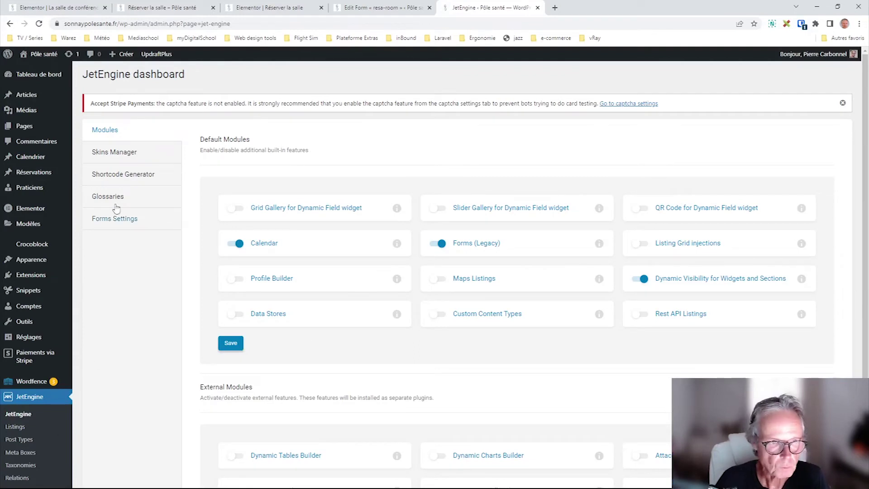
scroll(16, 441, "down", 2)
left_click(16, 432)
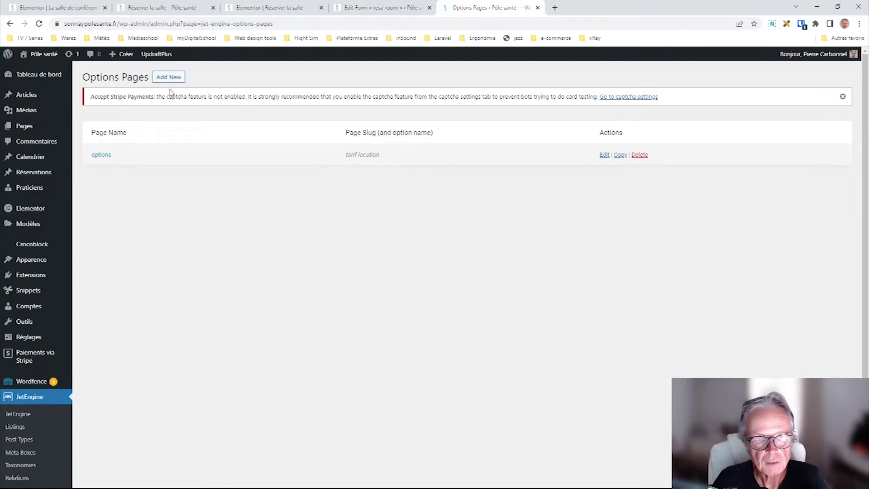
left_click(101, 156)
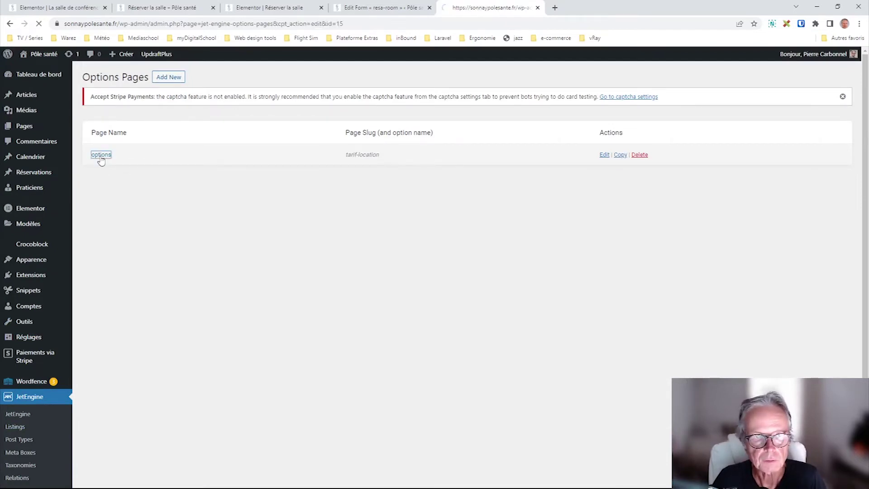
scroll(329, 287, "down", 3)
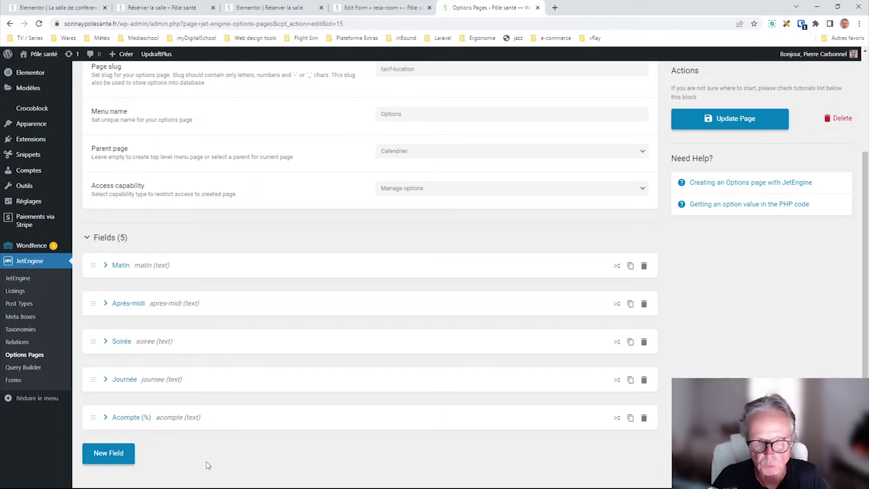
- Expand and collapse the Matin field's settings, then scroll back up to the page settings
left_click(120, 266)
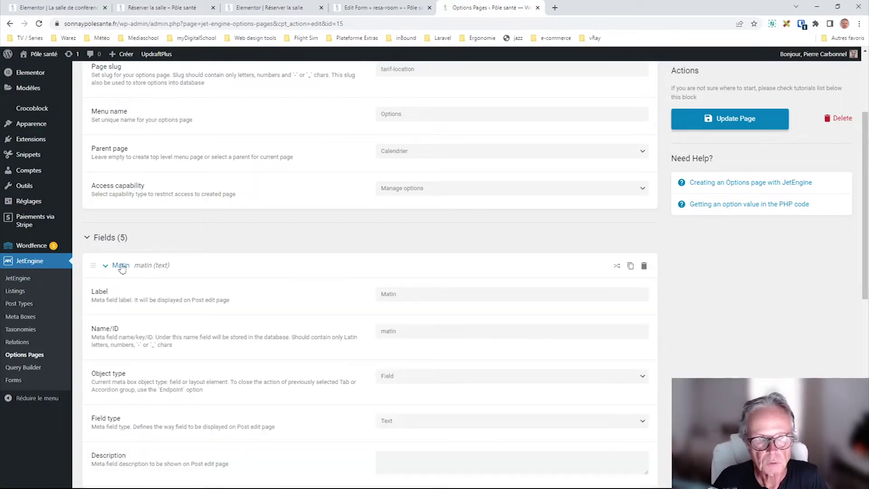
left_click(121, 266)
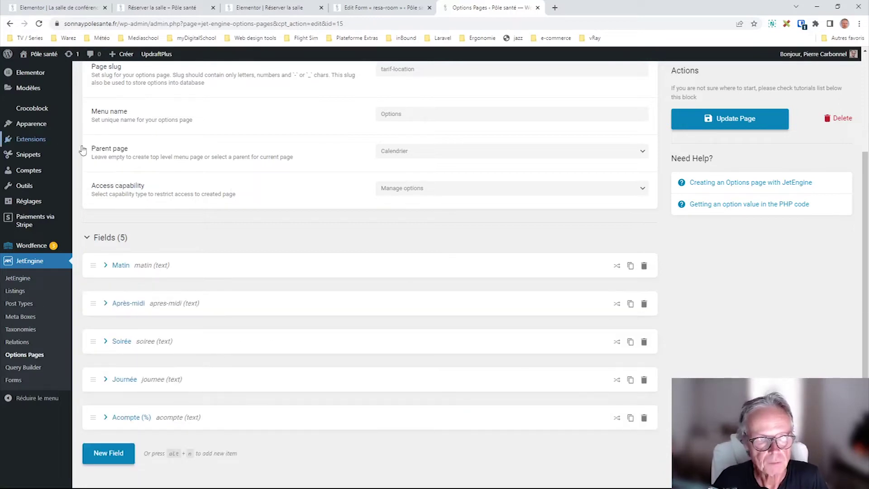
scroll(155, 266, "up", 1)
scroll(155, 264, "up", 1)
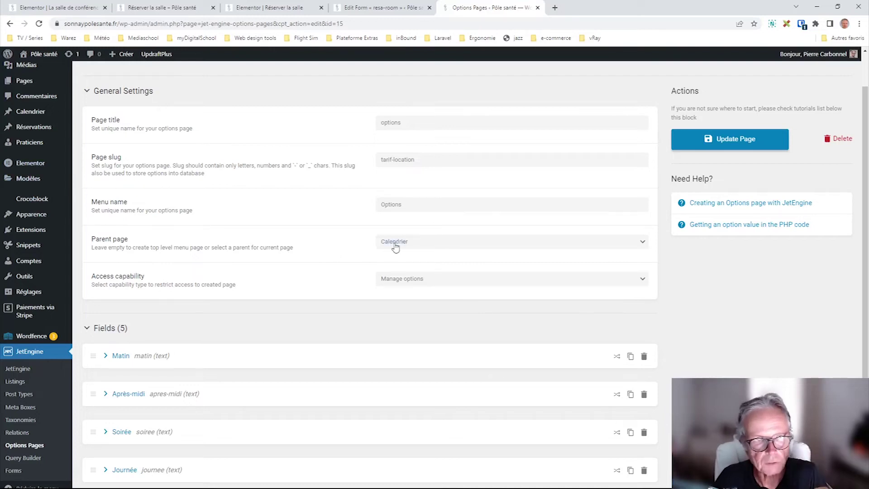
- Review the tarif-location page's Calendrier parent menu and its Manage options access capability
mouse_move(28, 111)
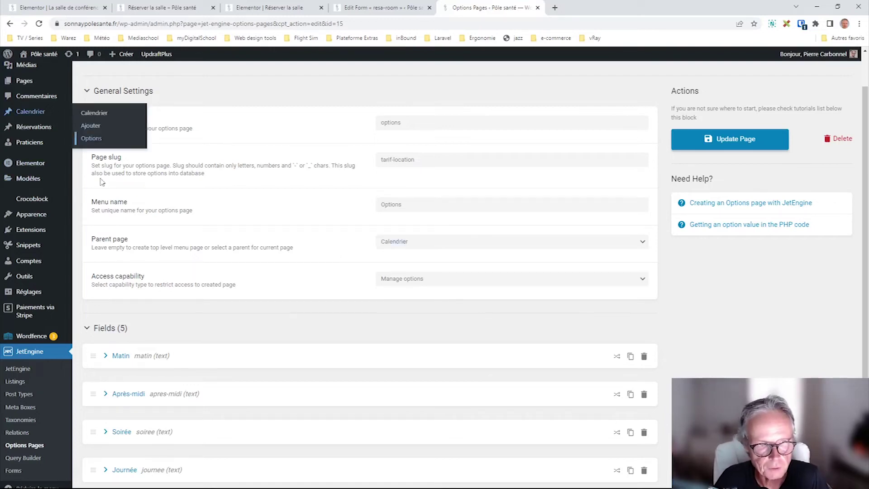
left_click(394, 241)
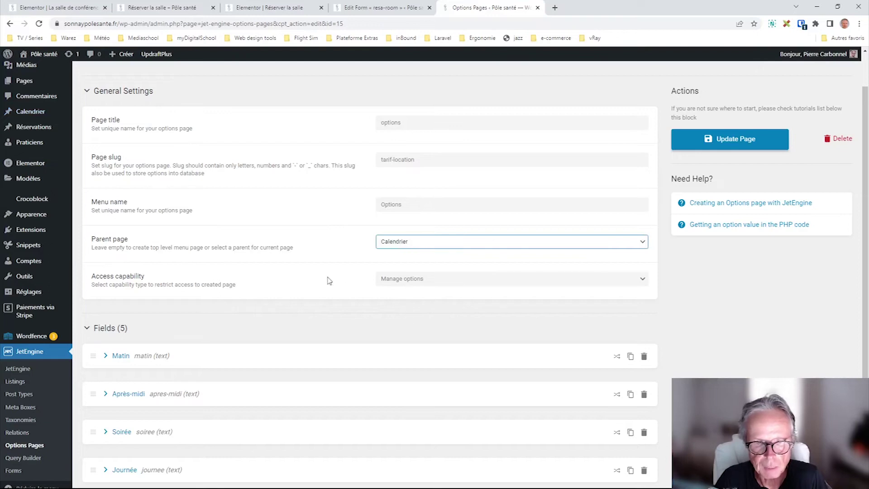
left_click(690, 301)
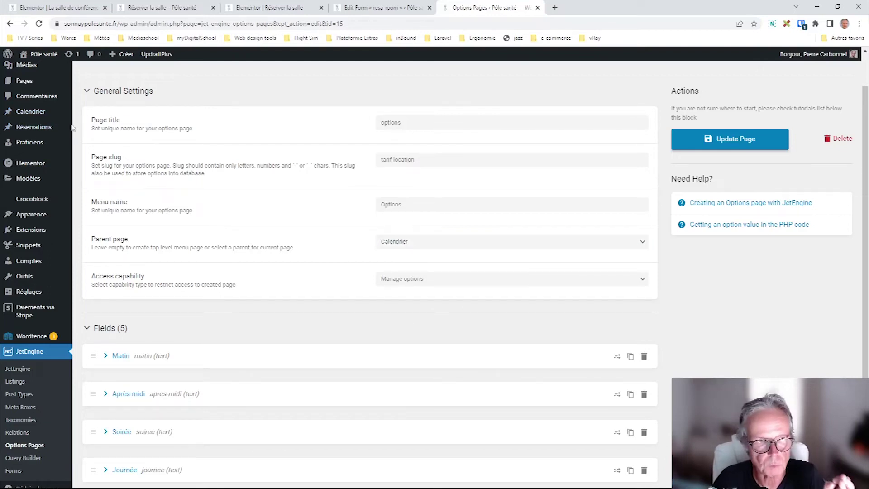
mouse_move(33, 183)
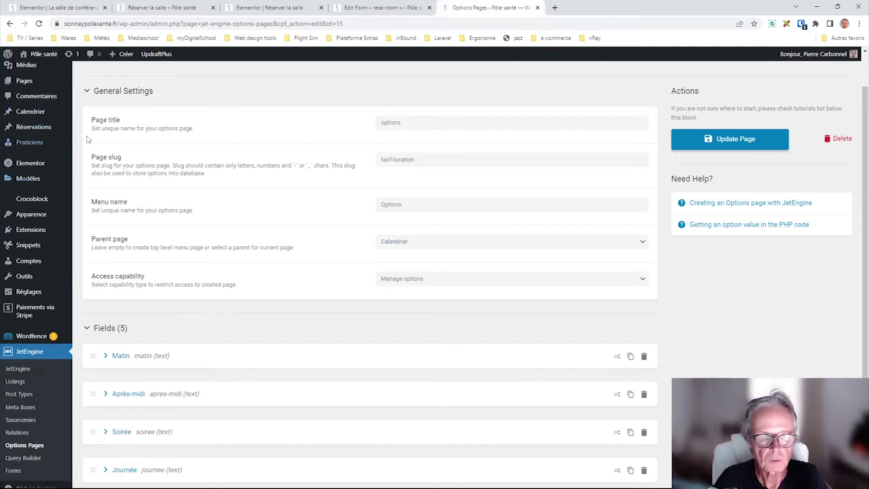
left_click(445, 283)
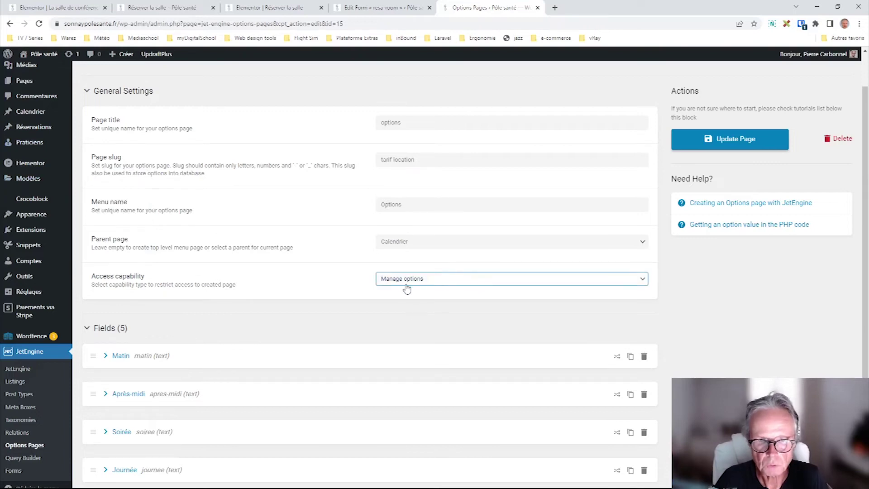
left_click(732, 310)
left_click(419, 284)
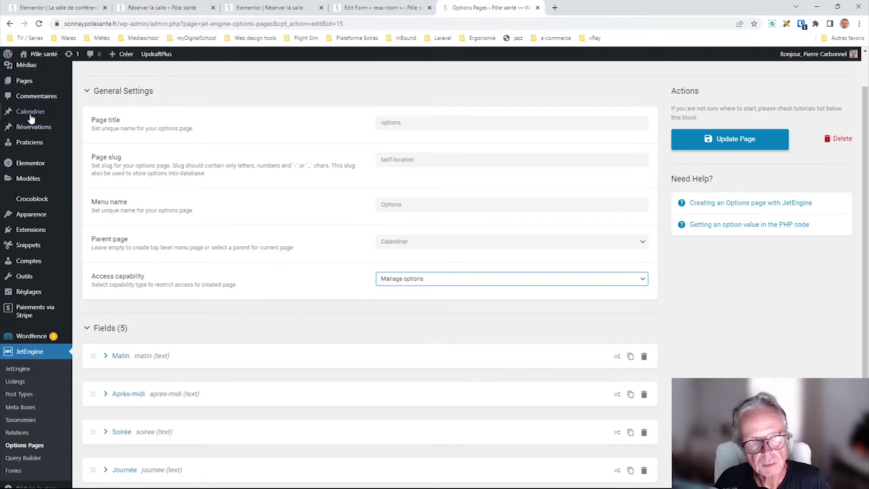
left_click(695, 290)
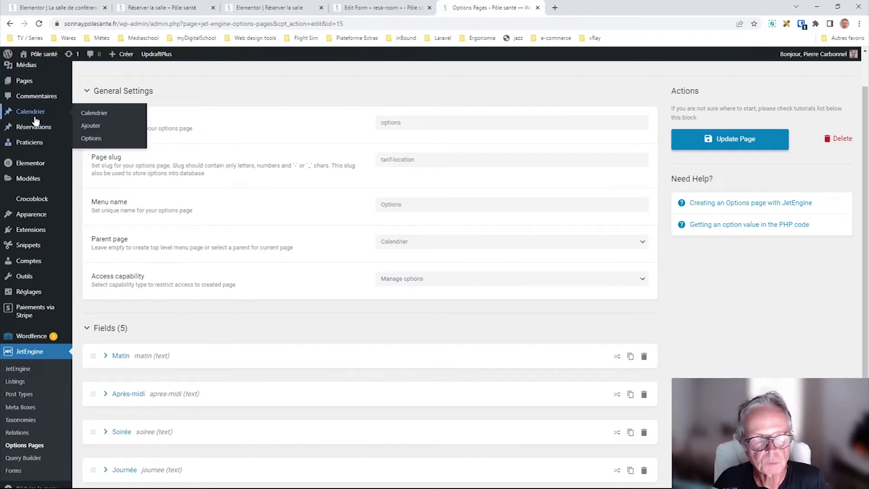
mouse_move(30, 141)
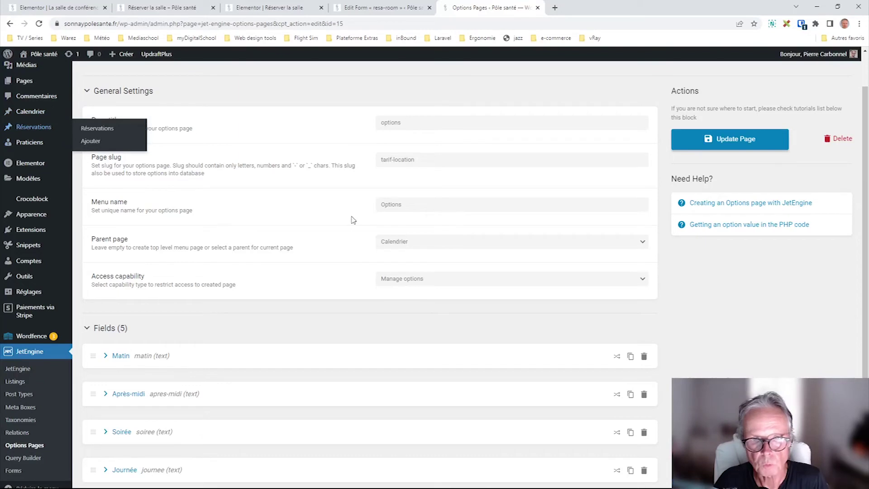
mouse_move(25, 111)
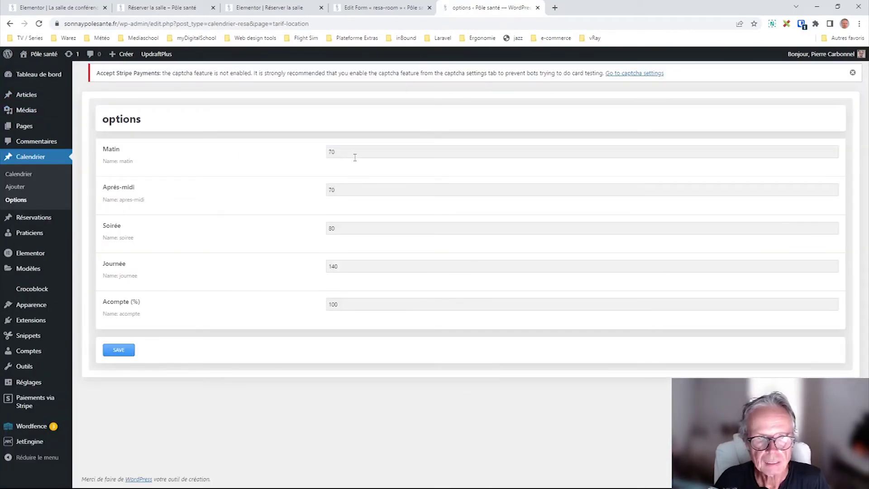
- Change the Matin price from 70 to 5000 on the Calendrier options page, save, and return to the booking page
left_click(355, 156)
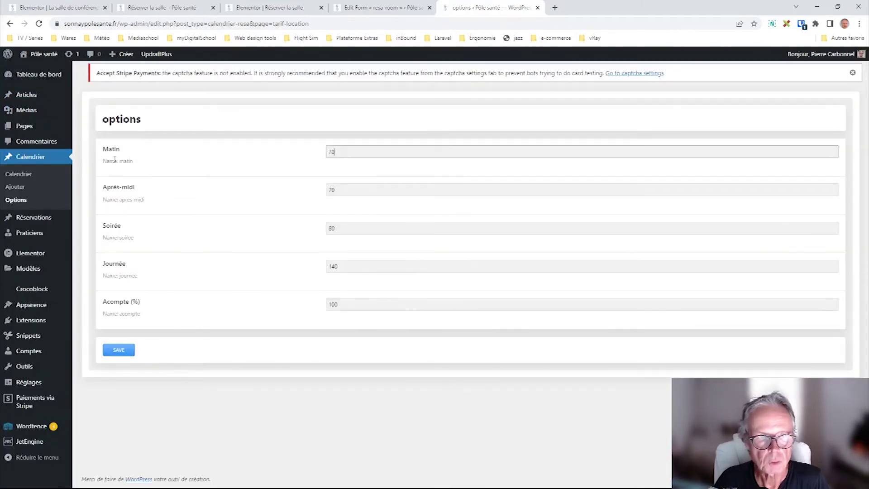
left_click(354, 189)
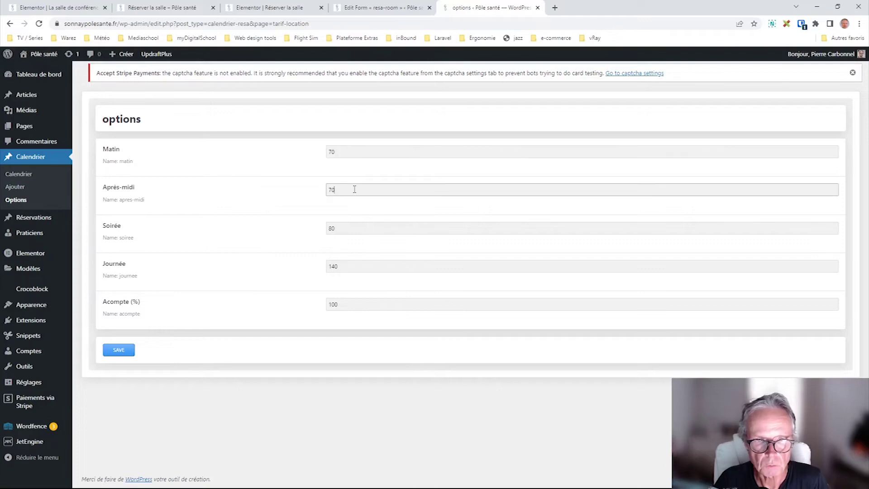
left_click(352, 227)
left_click(355, 265)
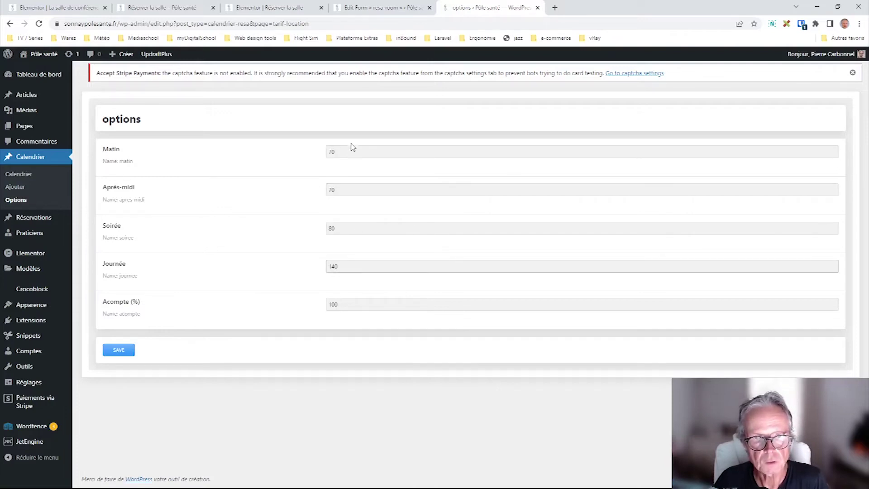
double_click(350, 152)
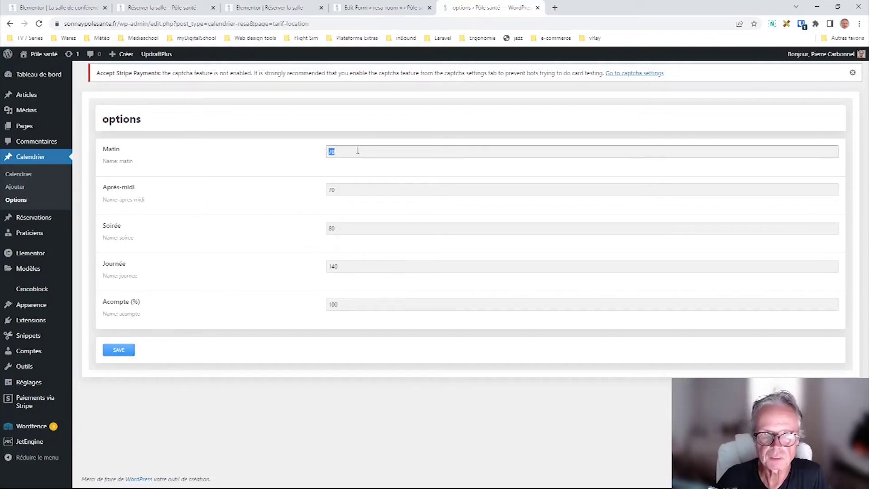
left_click(132, 351)
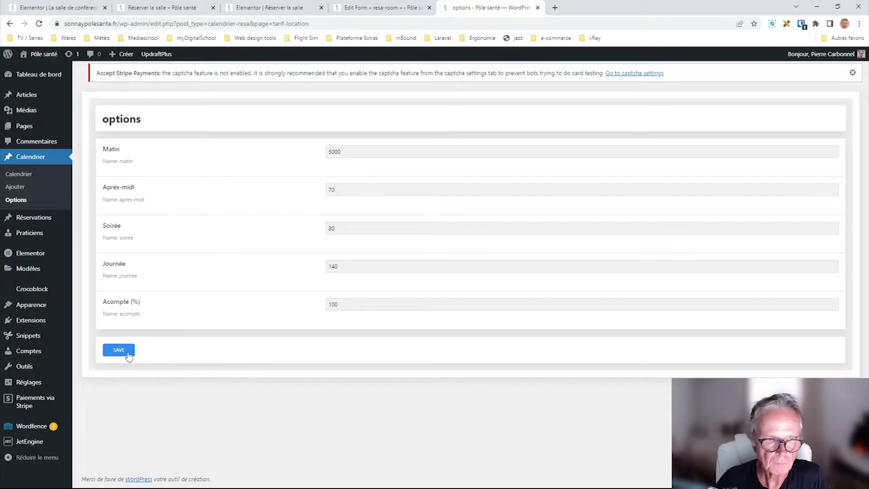
left_click(173, 9)
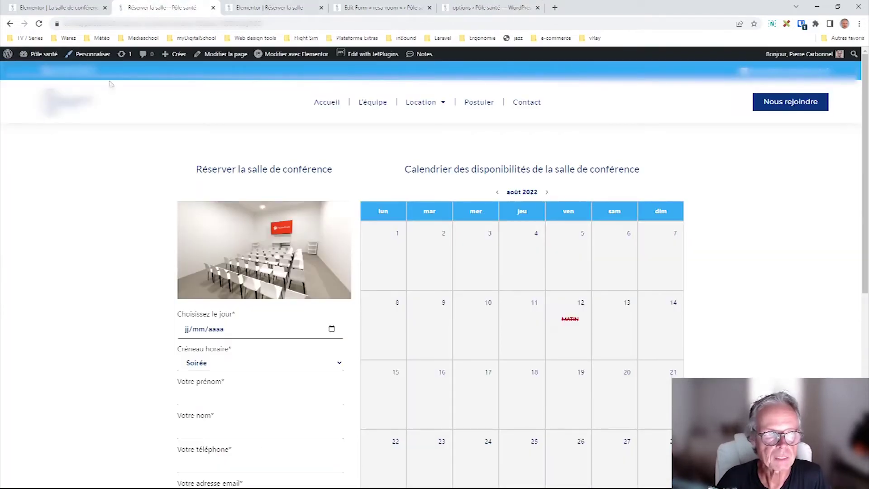
- Open the Salle de conférence page and check that the morning price now shows 5000€
mouse_move(438, 105)
left_click(437, 148)
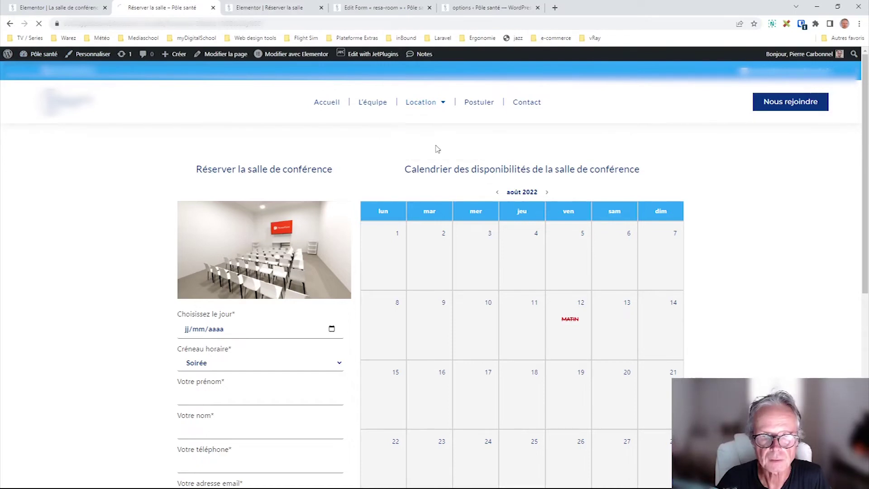
scroll(296, 311, "down", 3)
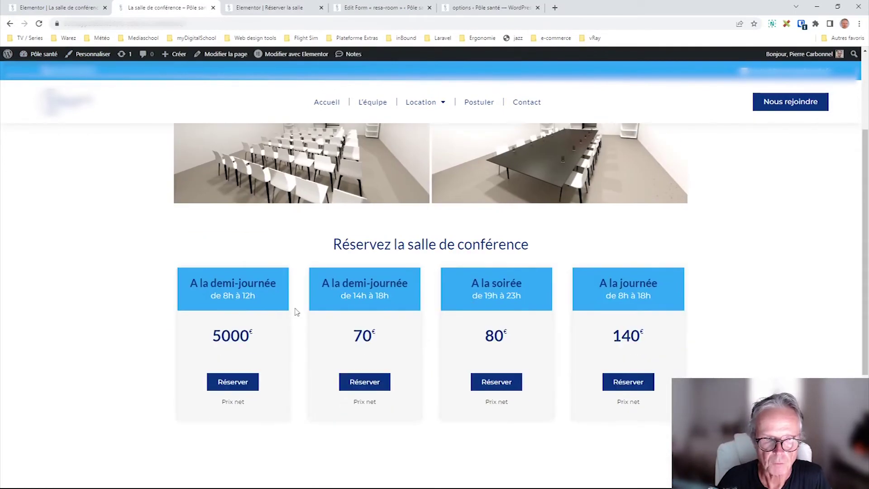
left_click_drag(260, 334, 197, 345)
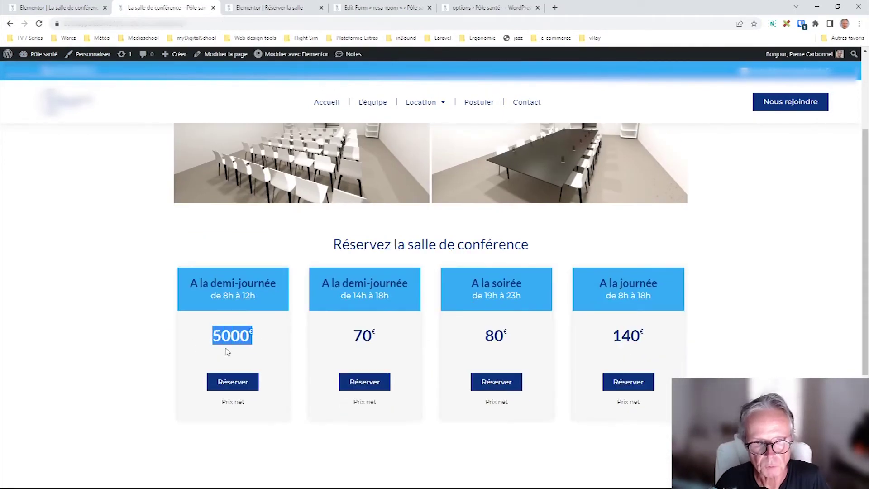
left_click(256, 342)
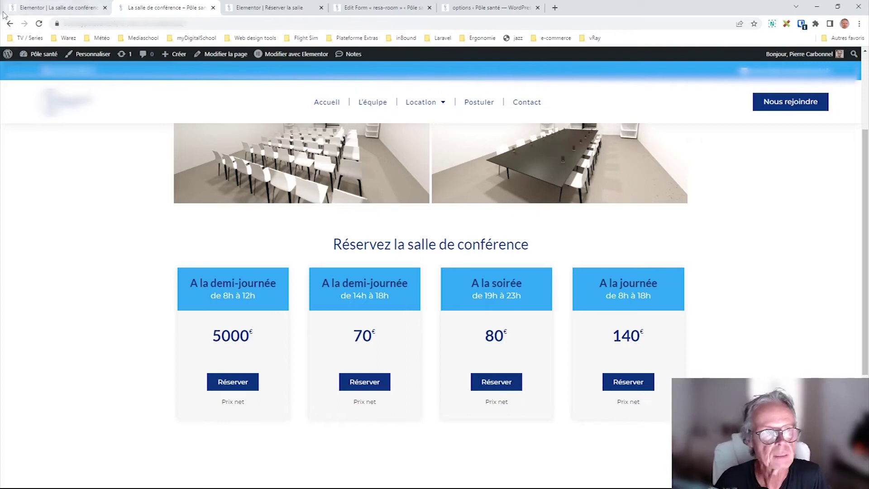
left_click(10, 23)
- Glance at the resa-room form and options tabs, then go to the Elementor editor for Réserver la salle
left_click(382, 8)
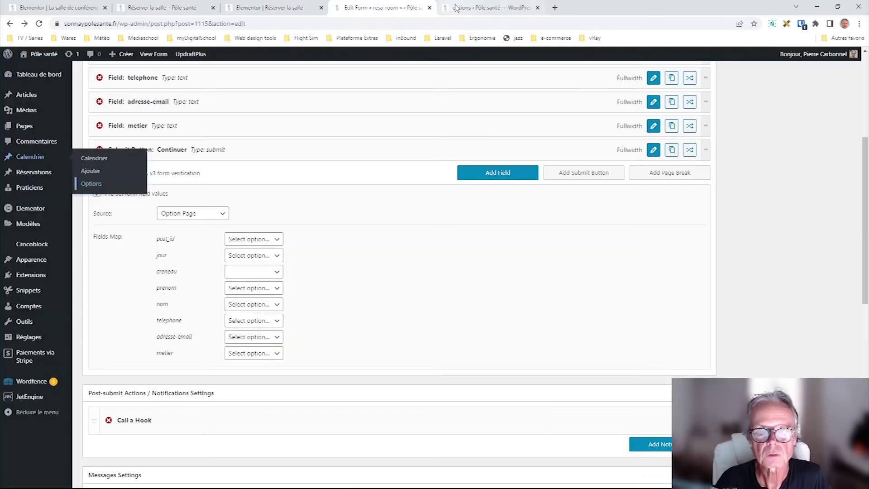
left_click(491, 7)
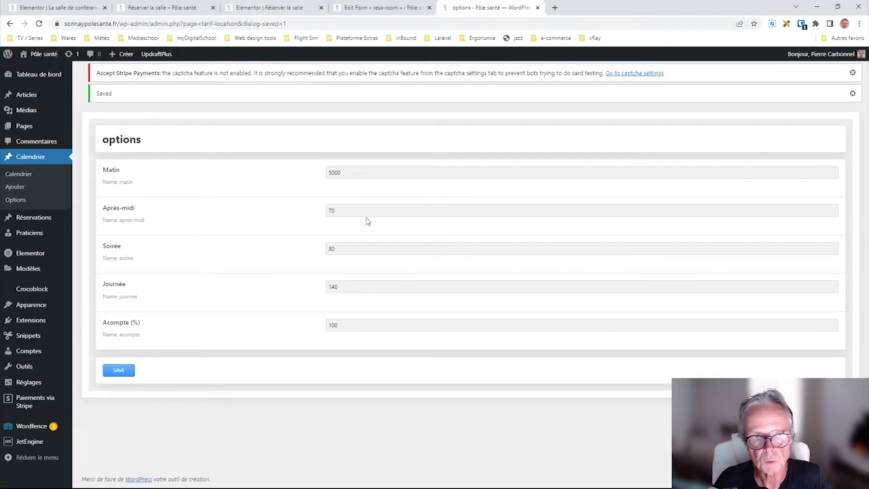
left_click(267, 8)
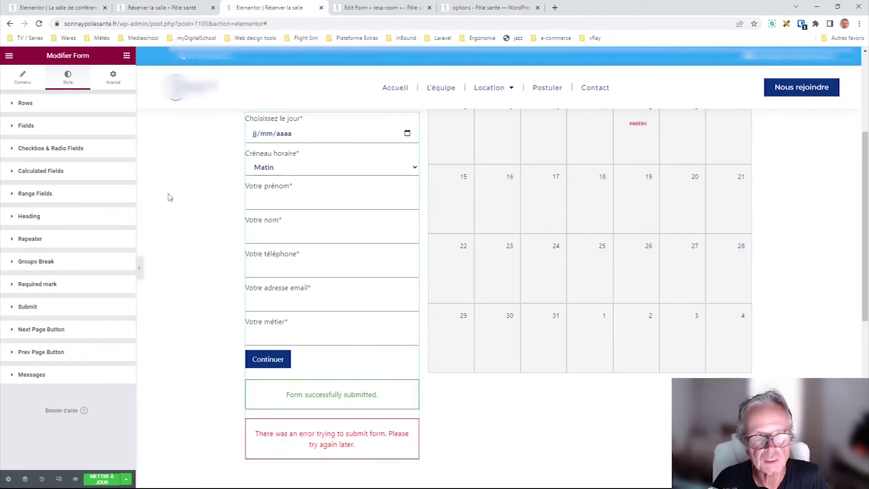
scroll(239, 210, "down", 4)
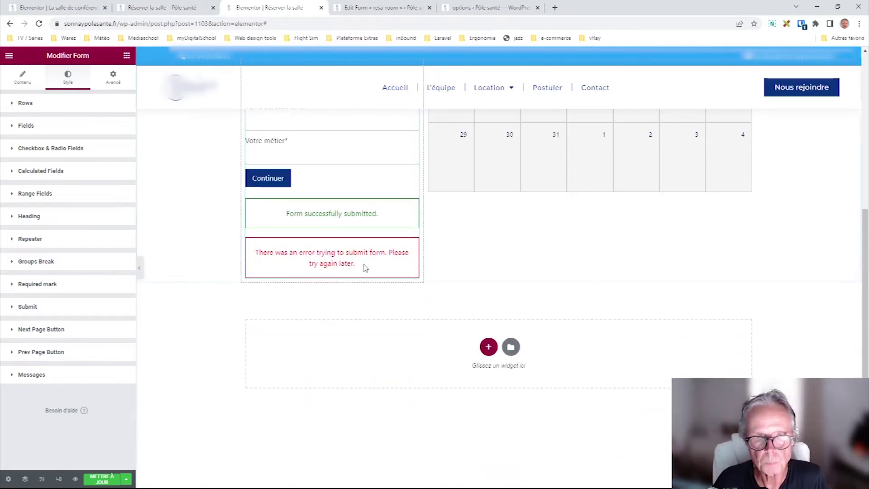
scroll(365, 267, "up", 6)
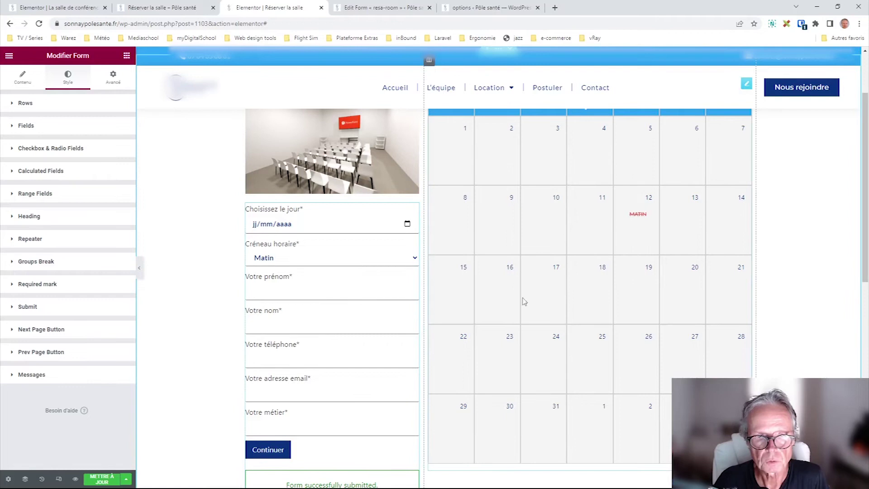
scroll(524, 301, "down", 7)
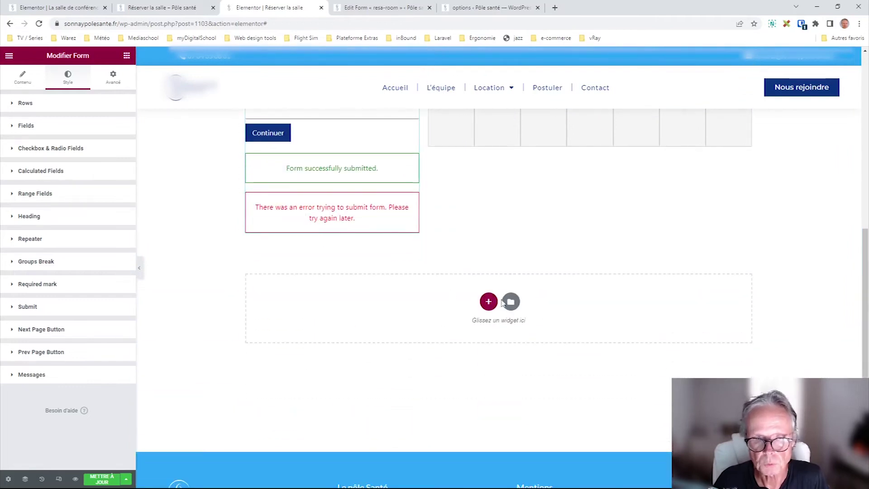
left_click(127, 55)
left_click_drag(101, 162, 452, 254)
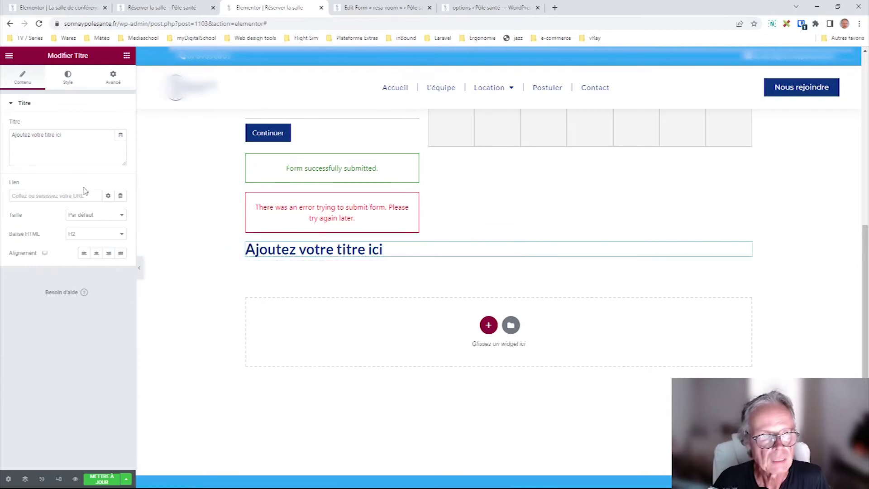
left_click(120, 135)
left_click_drag(123, 177, 122, 255)
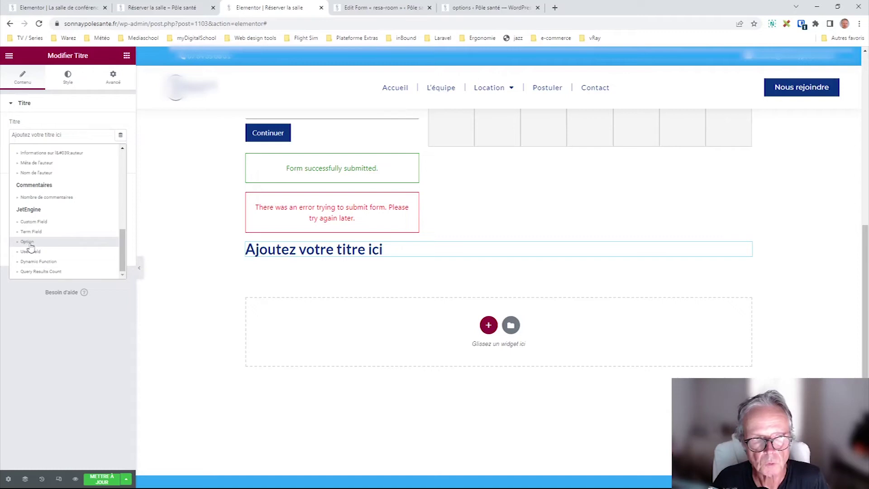
left_click(28, 241)
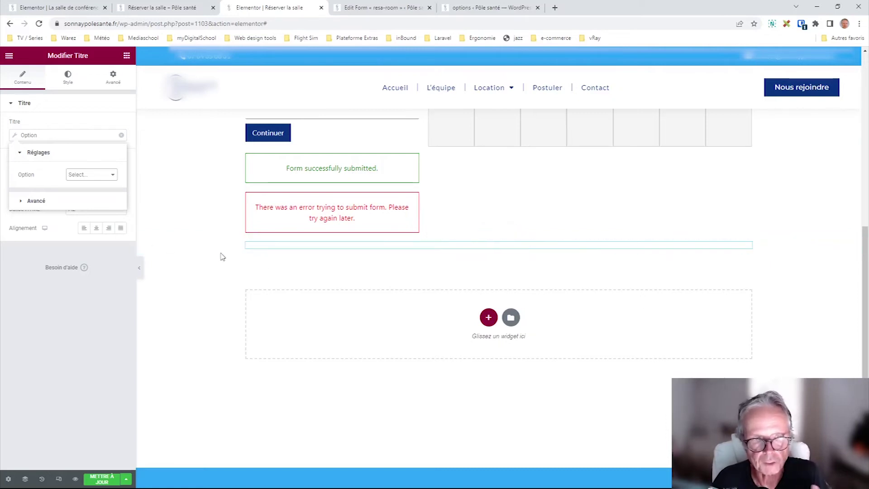
left_click(88, 192)
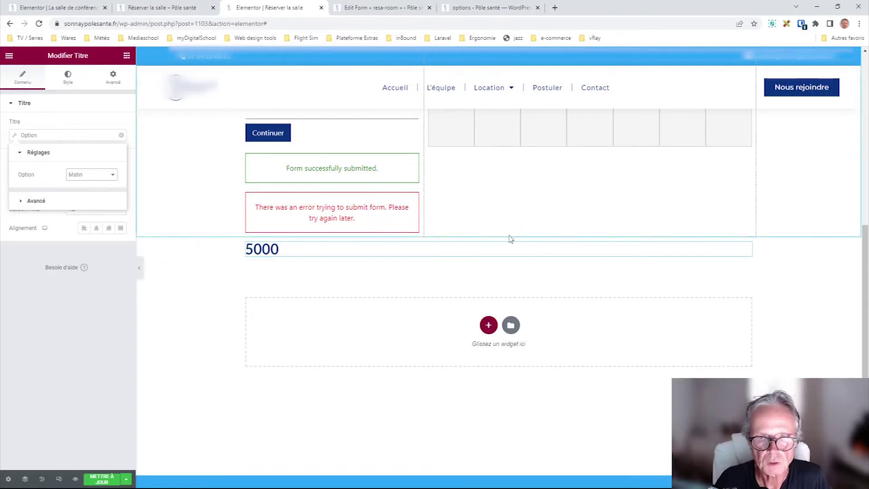
left_click(510, 236)
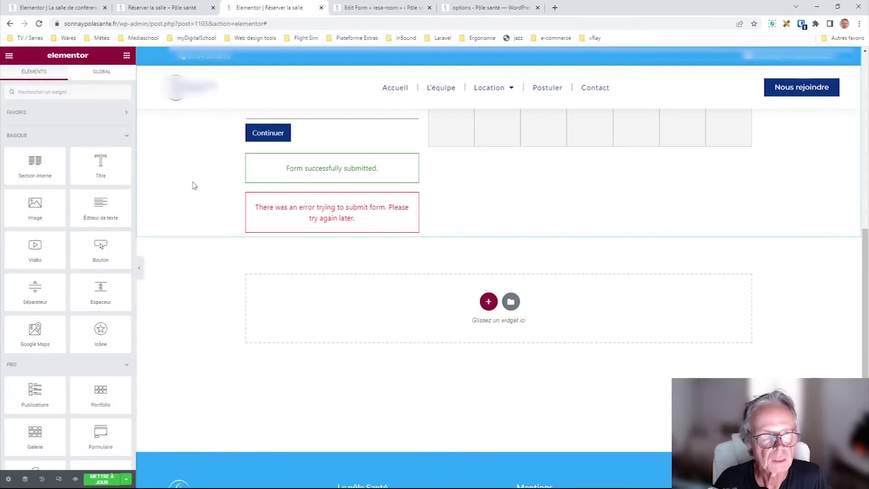
- Restore the Matin price to 70 on the options page, save, and return to the resa-room form
left_click(491, 9)
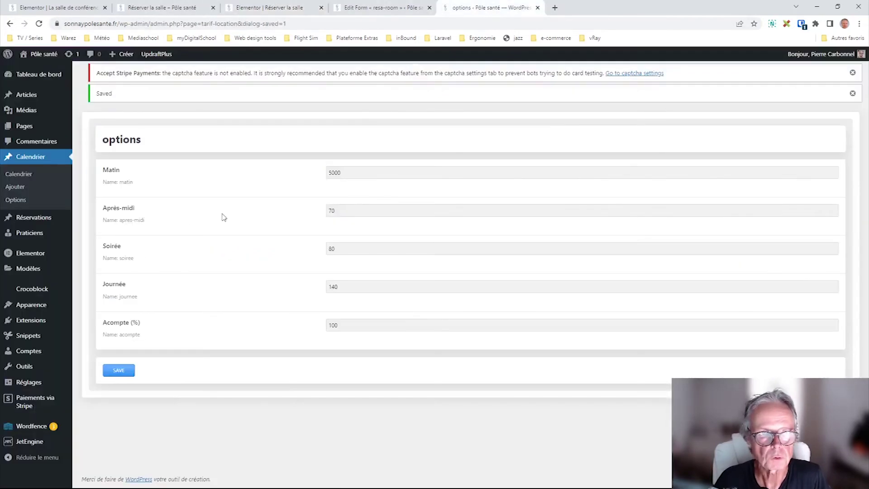
double_click(368, 170)
type("70")
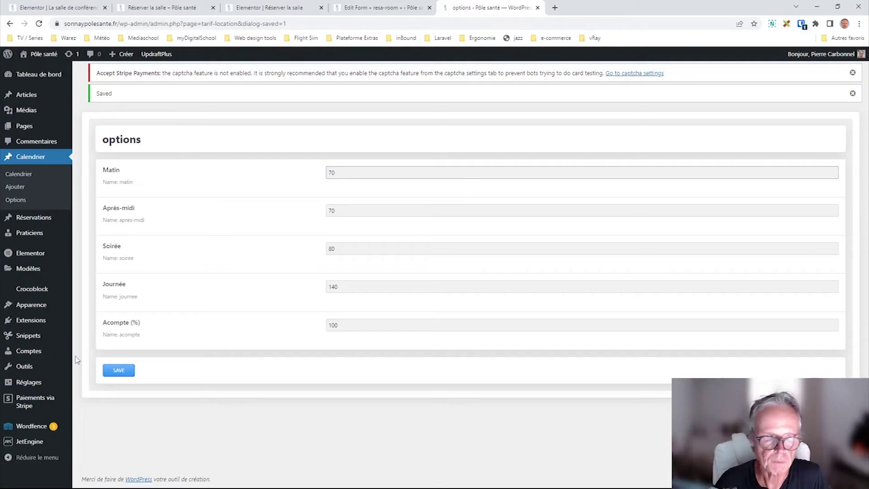
mouse_move(63, 382)
left_click(127, 370)
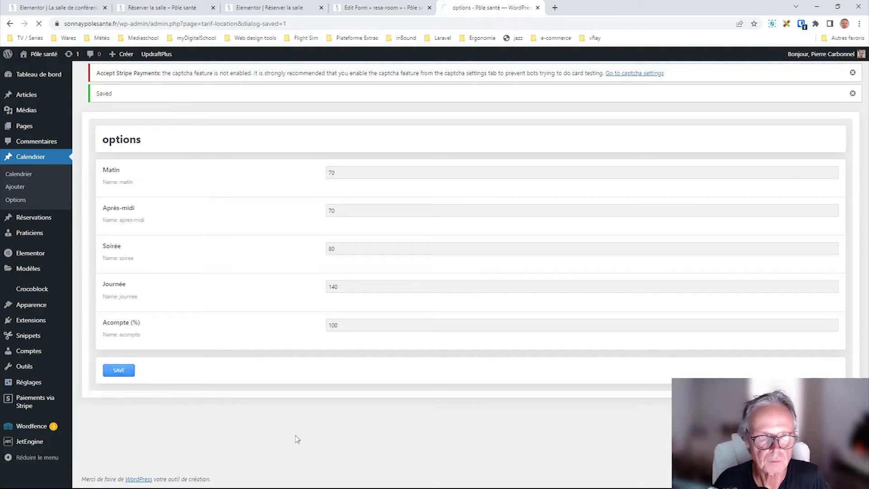
left_click(366, 7)
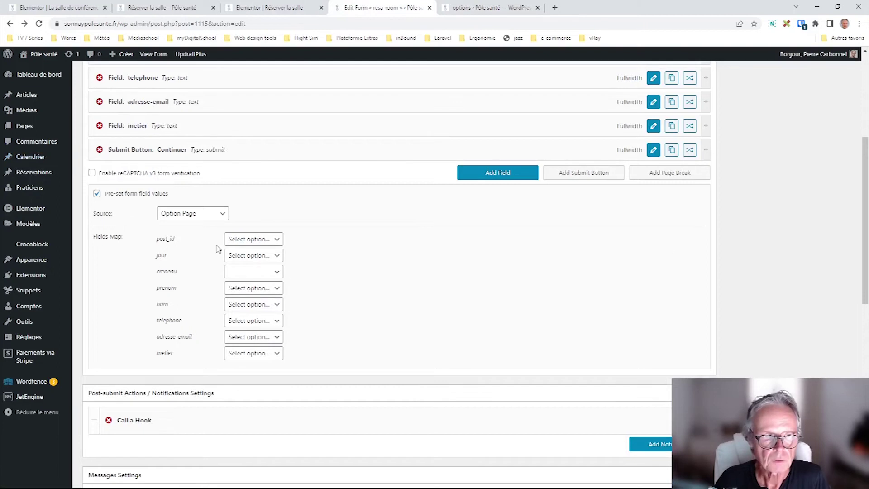
- Try mapping creneau to Matin, then leave it unset and keep Option Page as the preset source
left_click(259, 273)
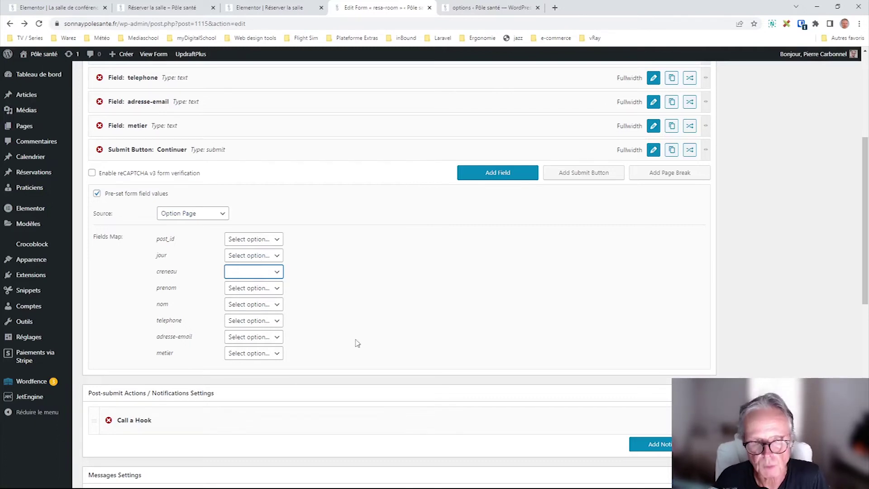
key("Down")
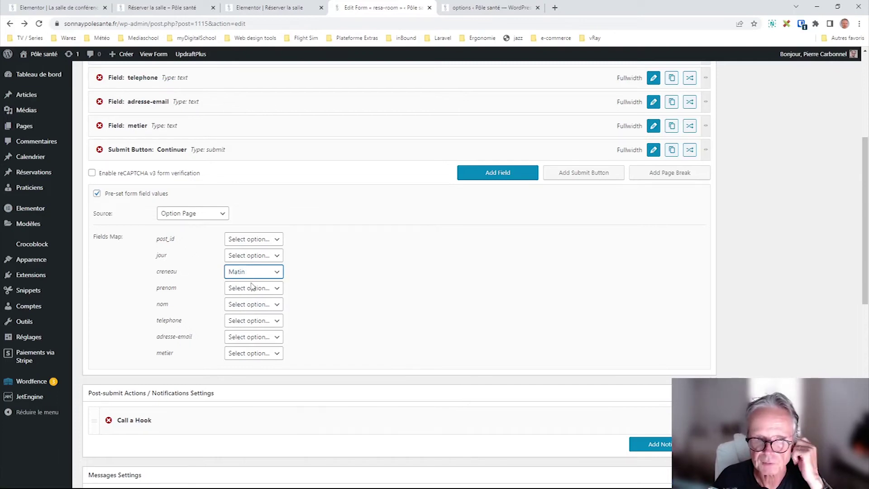
key("Up")
left_click(192, 217)
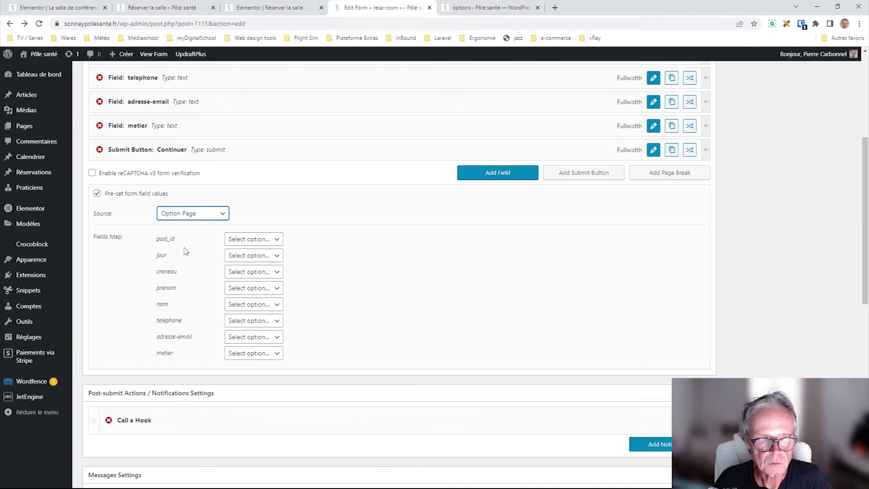
left_click(522, 237)
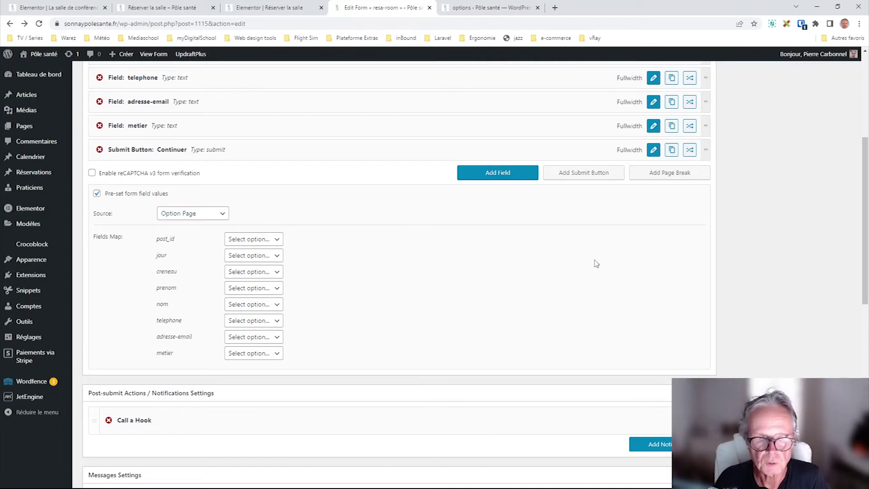
scroll(595, 261, "down", 2)
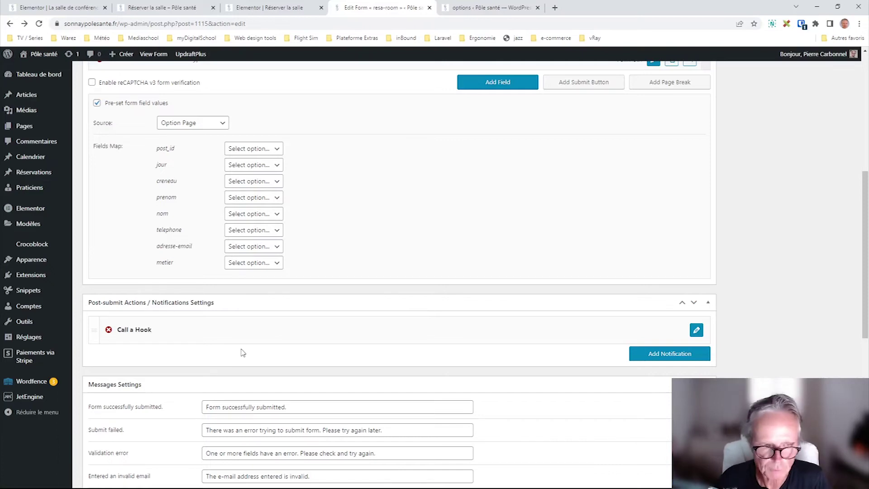
- Replace the default success message with 'Le formulaire a bien été soumis.'
scroll(703, 313, "down", 6)
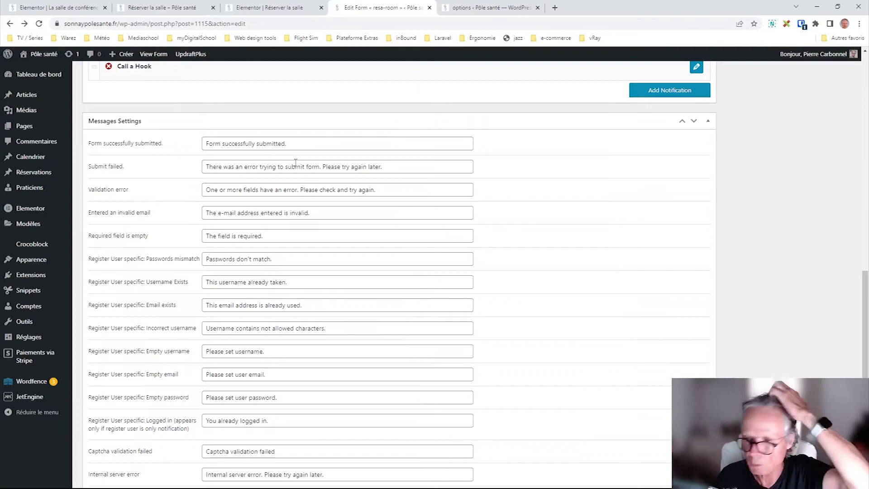
triple_click(292, 145)
key("BackSpace")
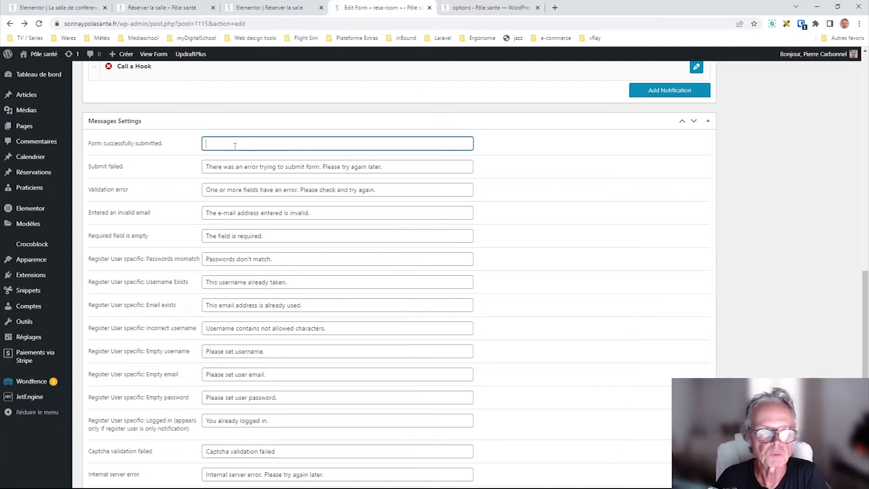
left_click(304, 145)
key("ctrl+a")
type("Le formulaire a bien été soumis.")
scroll(453, 360, "down", 3)
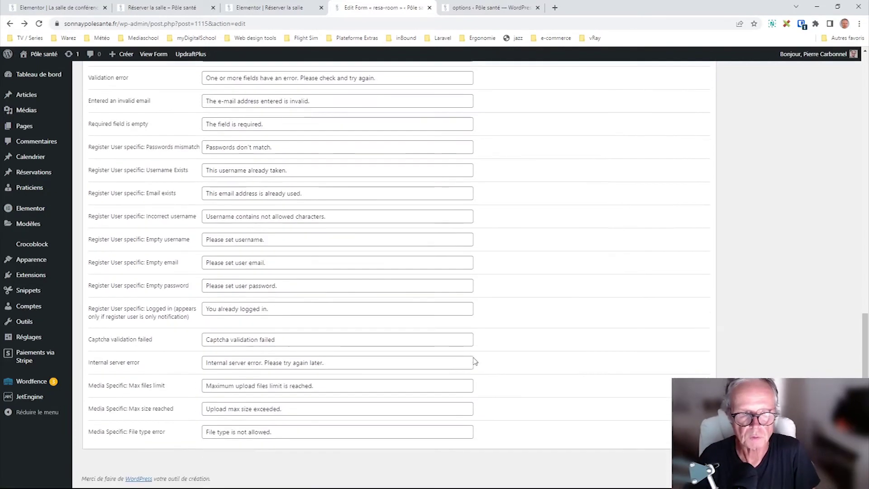
scroll(211, 266, "up", 3)
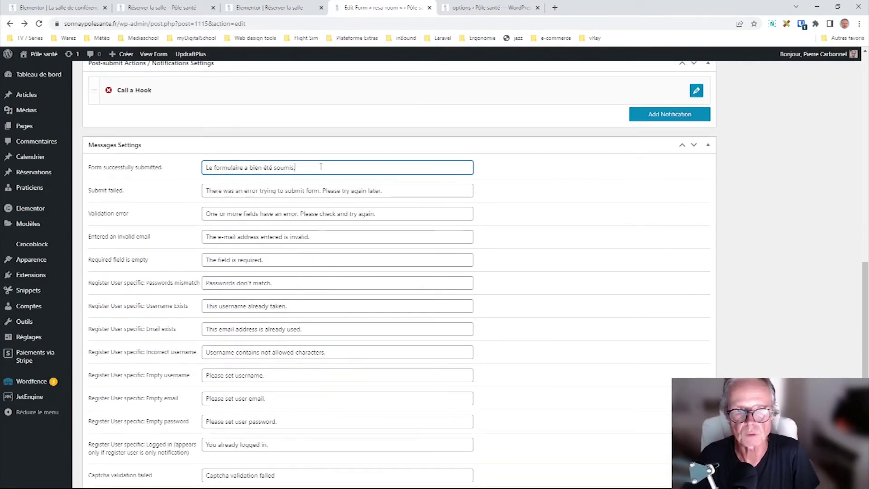
left_click_drag(320, 167, 154, 167)
left_click(806, 256)
scroll(386, 275, "up", 5)
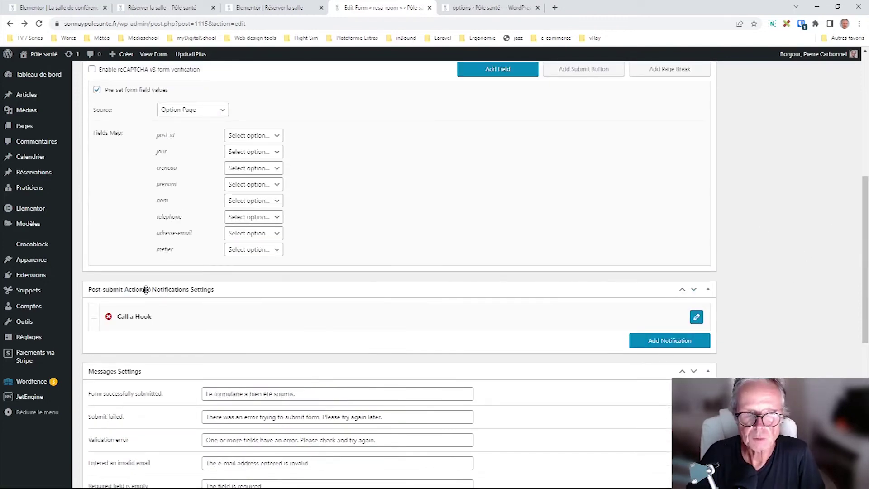
- Check the live booking page, then expand the Call a Hook notification with hook process_renting
left_click(265, 8)
left_click(143, 8)
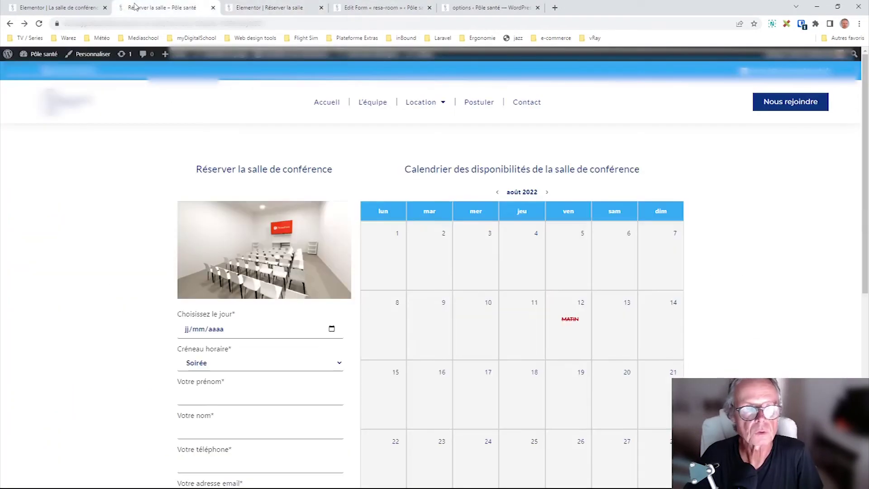
scroll(218, 423, "down", 2)
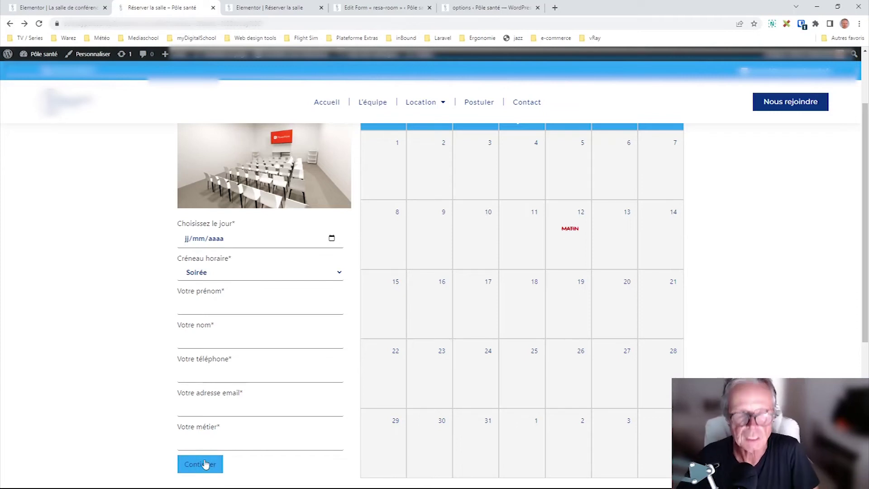
left_click(364, 8)
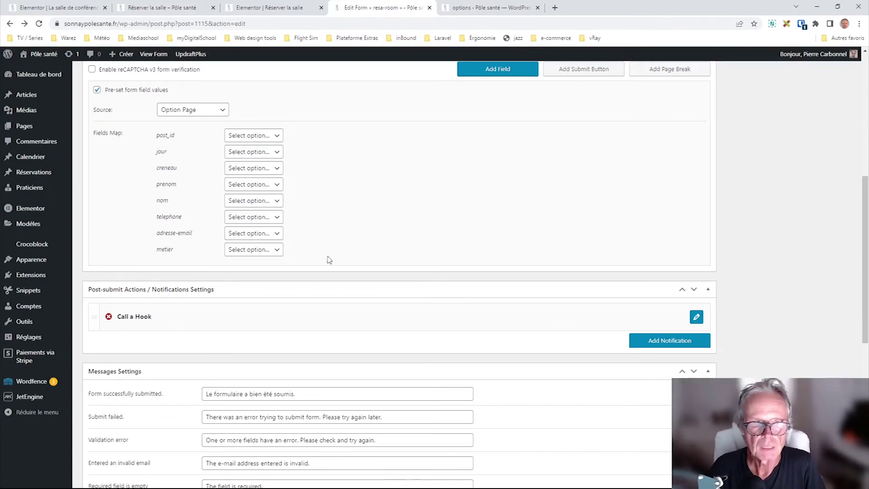
left_click(696, 317)
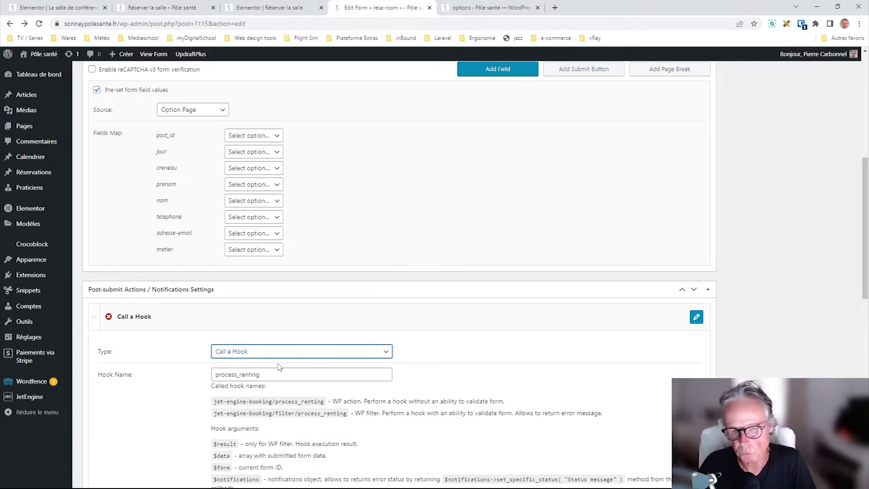
- Switch the resa-room notification to Send Email and review its recipient settings
left_click(246, 365)
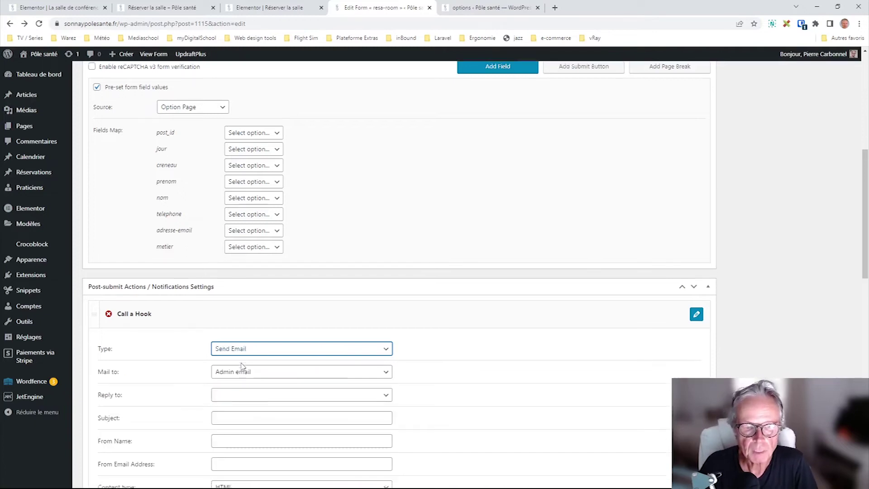
scroll(244, 366, "down", 2)
left_click(290, 285)
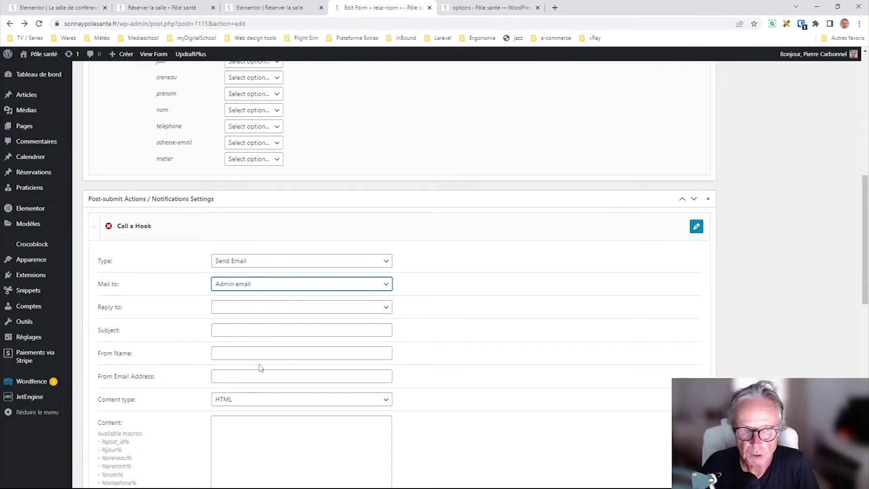
scroll(302, 367, "down", 2)
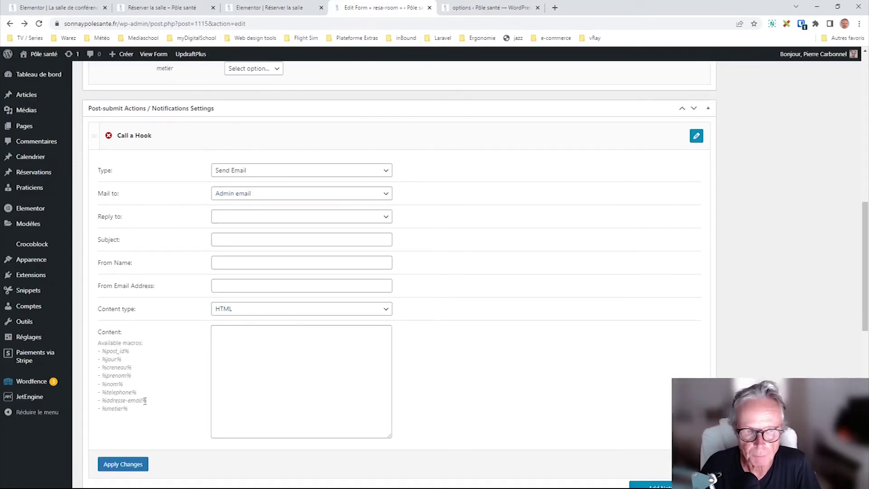
- Write 'Bonjour %prenom%' as the email content using the copied macro, then change the type to Update Options
left_click_drag(145, 401, 99, 341)
left_click(122, 390)
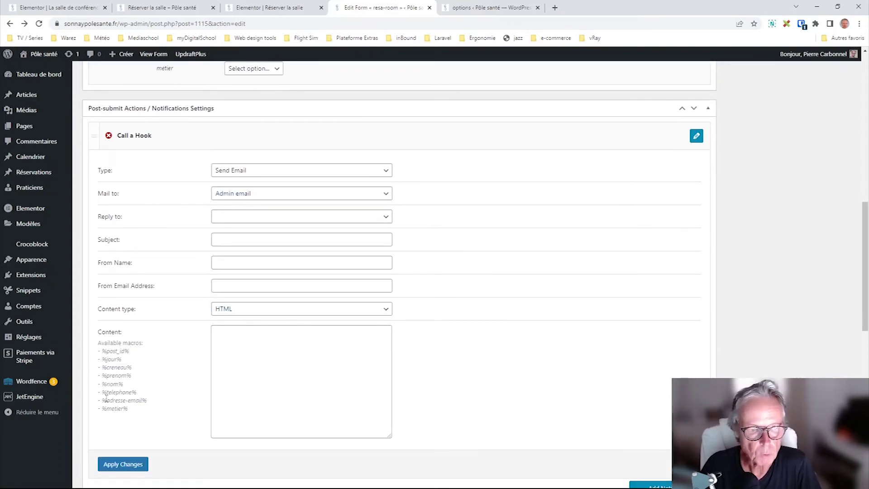
scroll(127, 399, "up", 5)
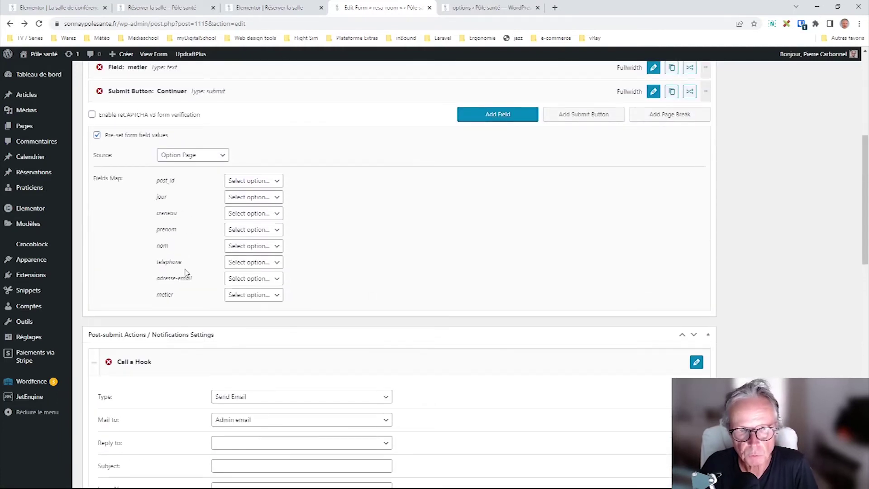
scroll(184, 270, "up", 6)
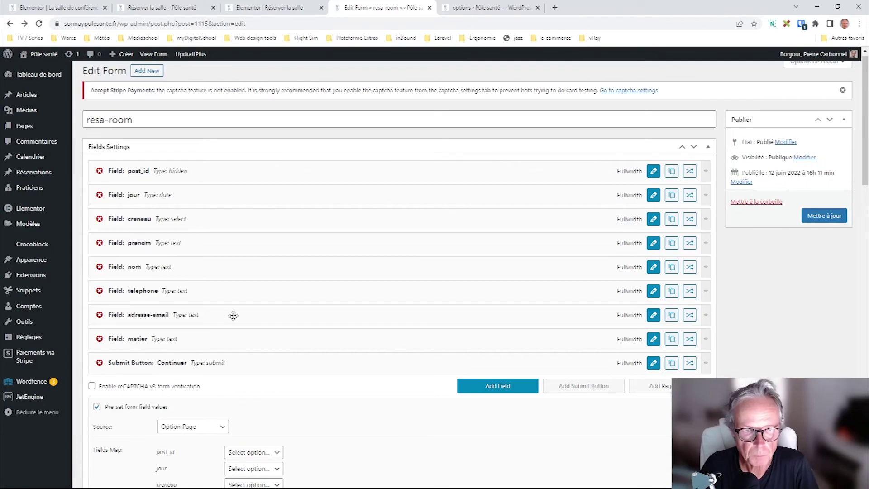
scroll(194, 333, "down", 9)
scroll(190, 339, "down", 2)
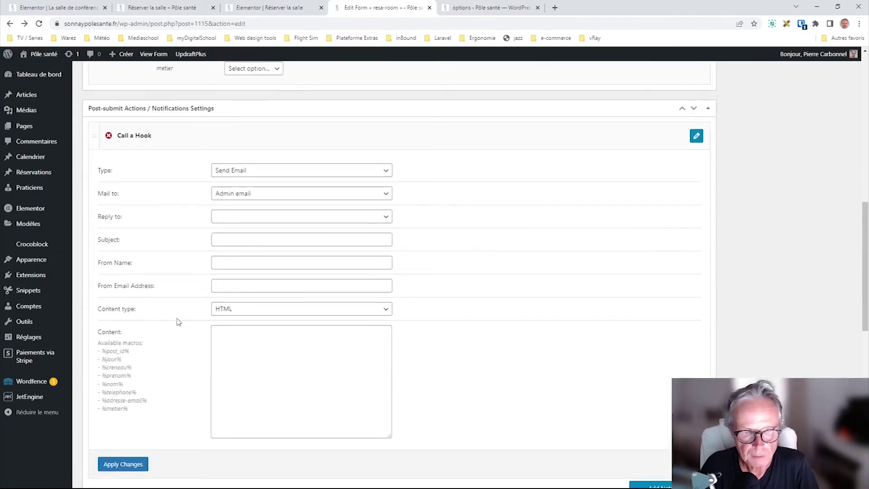
left_click_drag(132, 375, 105, 381)
key("ctrl+c")
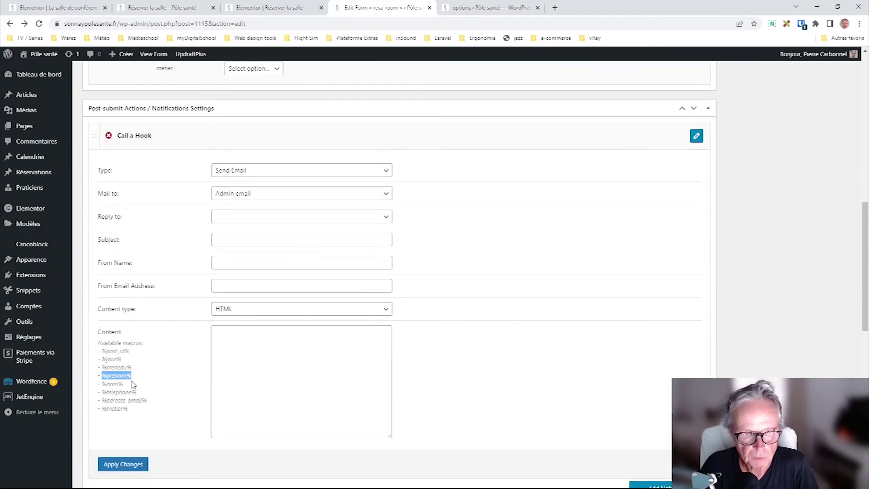
left_click(242, 347)
type("Bonjour")
key("ctrl+v")
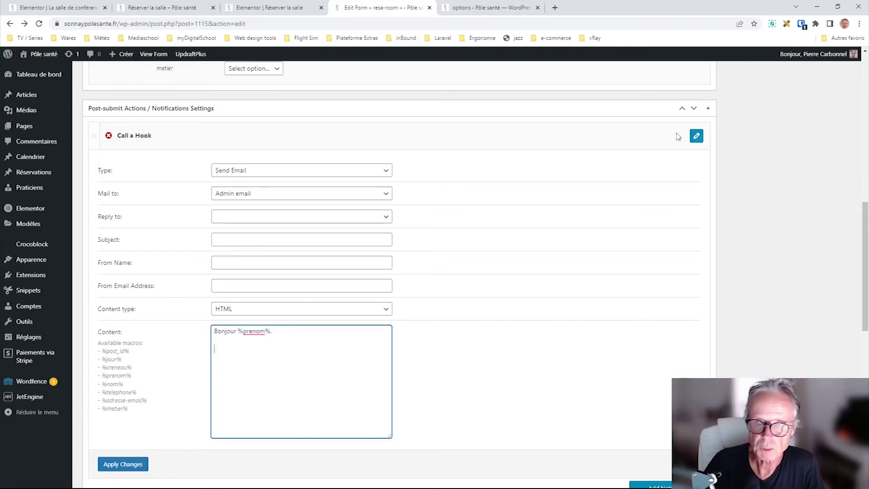
left_click(274, 171)
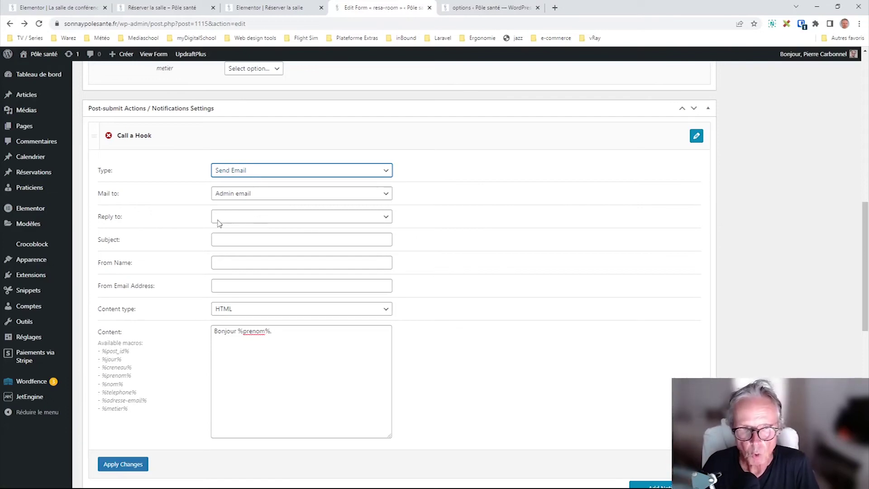
left_click(257, 222)
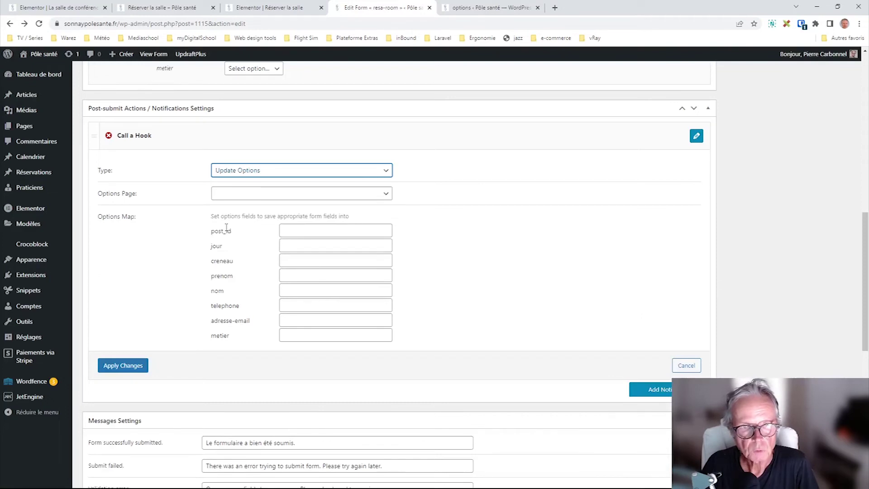
- Target the 'options' Options Page, then switch the notification to Call a Webhook, leaving the Webhook URL empty
left_click(253, 194)
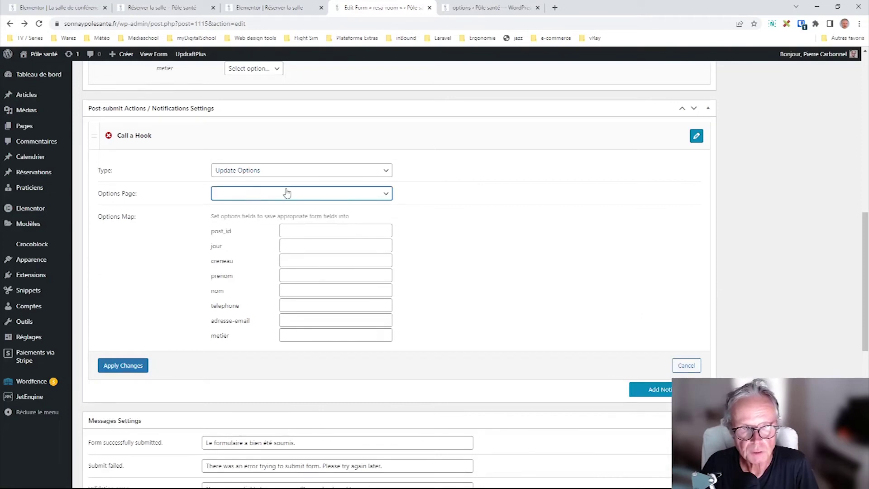
left_click(233, 209)
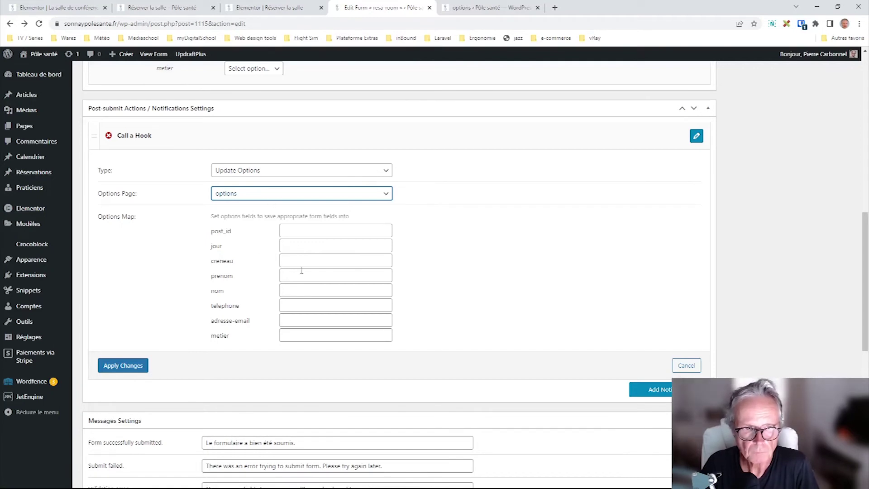
left_click(258, 176)
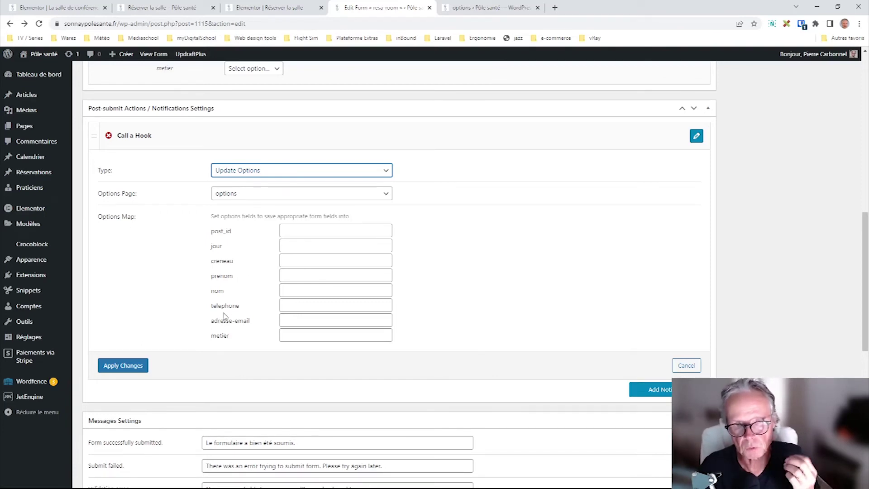
left_click(153, 297)
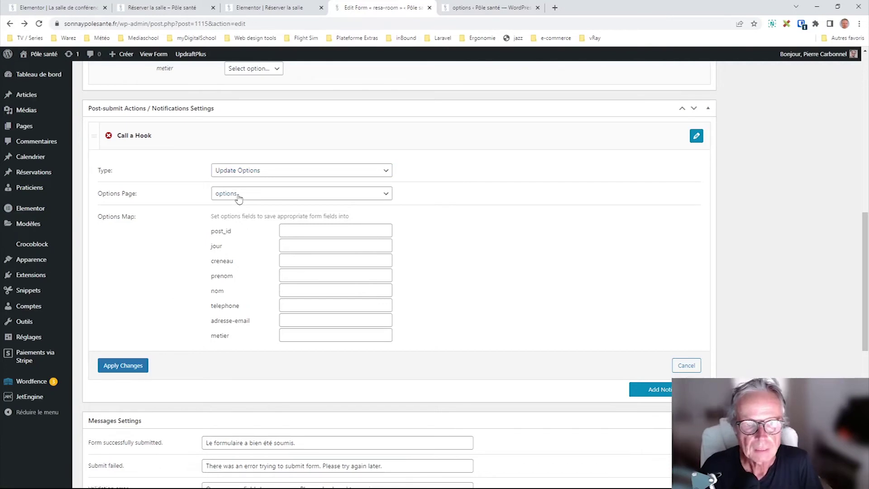
left_click(241, 172)
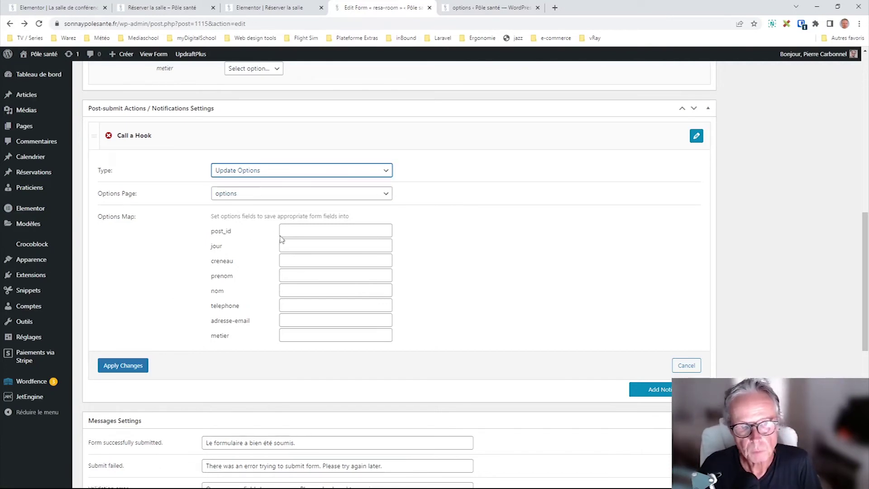
left_click(252, 239)
left_click(249, 193)
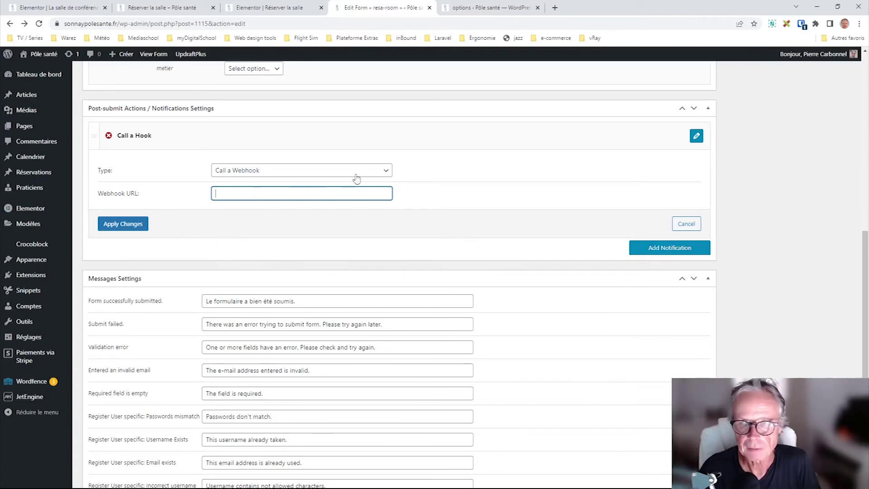
- Restore the notification to Call a Hook with hook name process_renting and cancel out of its settings
left_click(282, 174)
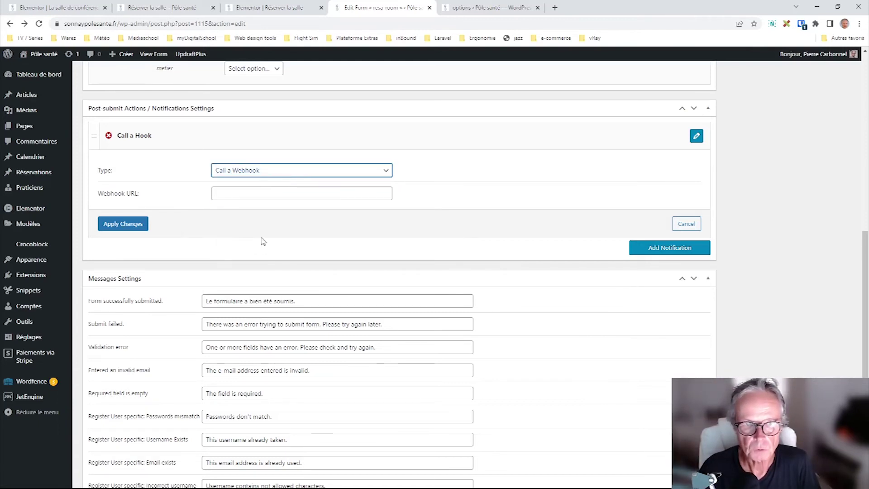
left_click(261, 239)
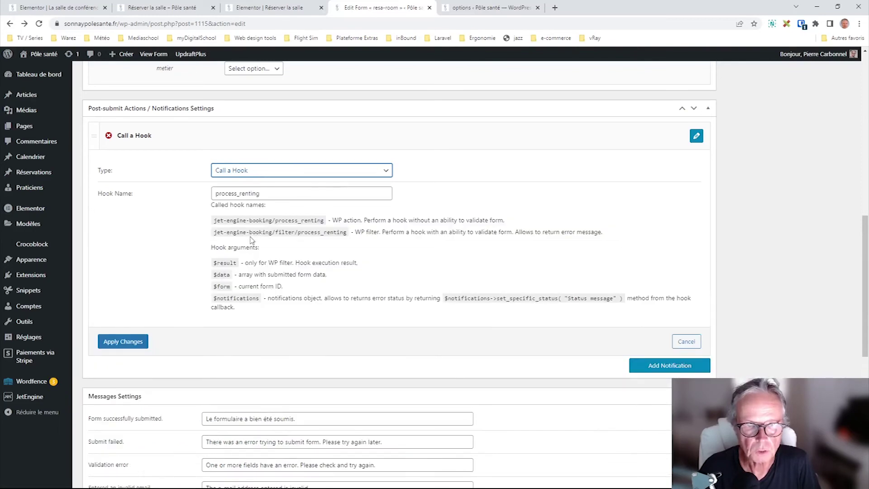
key("Down")
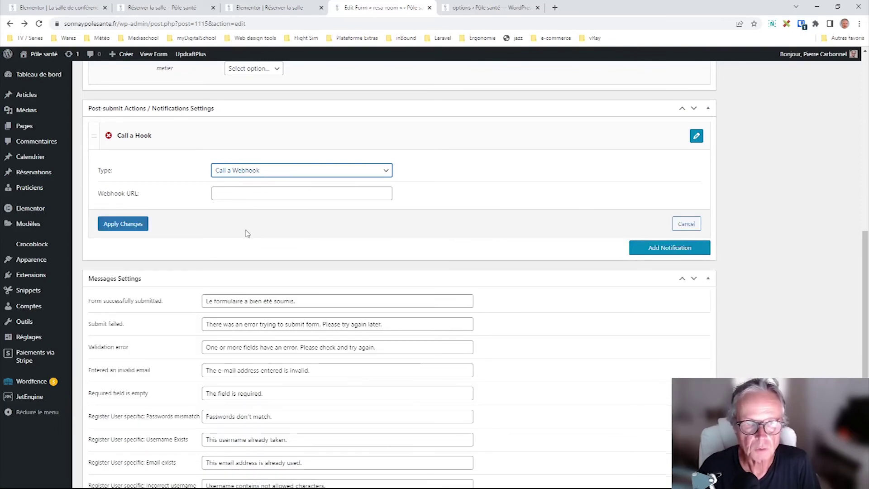
key("Up")
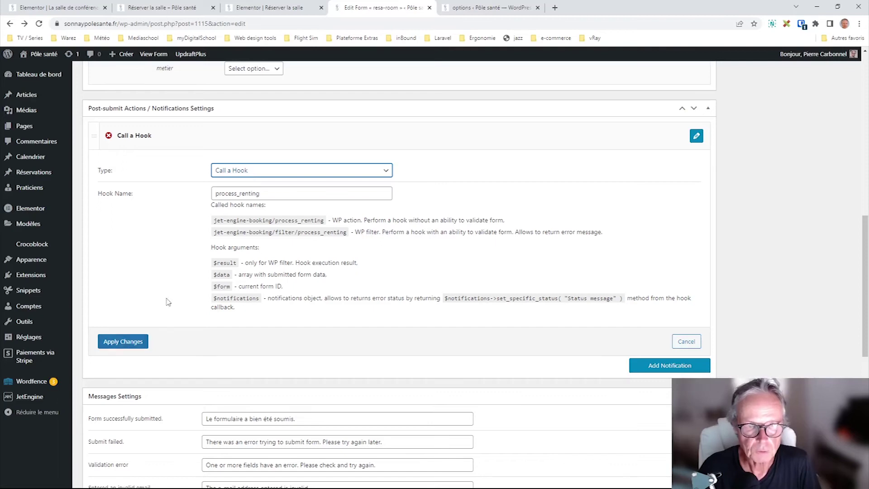
left_click_drag(271, 198, 202, 210)
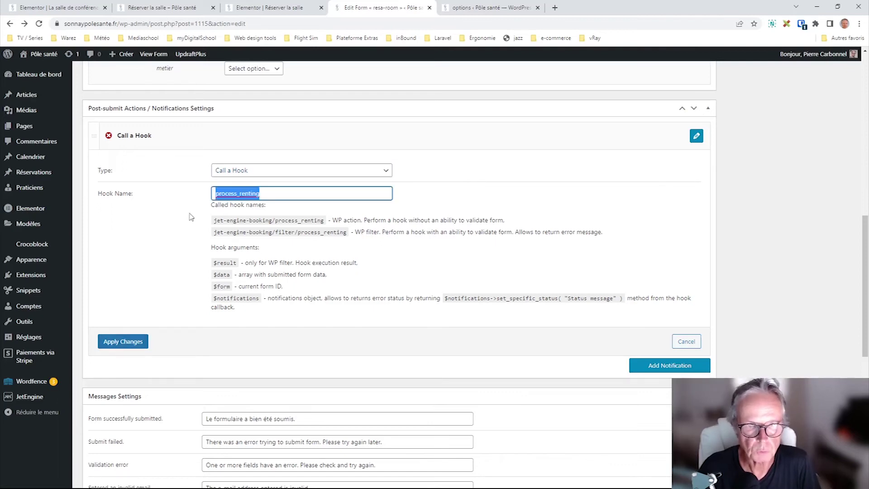
left_click(267, 194)
left_click_drag(285, 193, 210, 198)
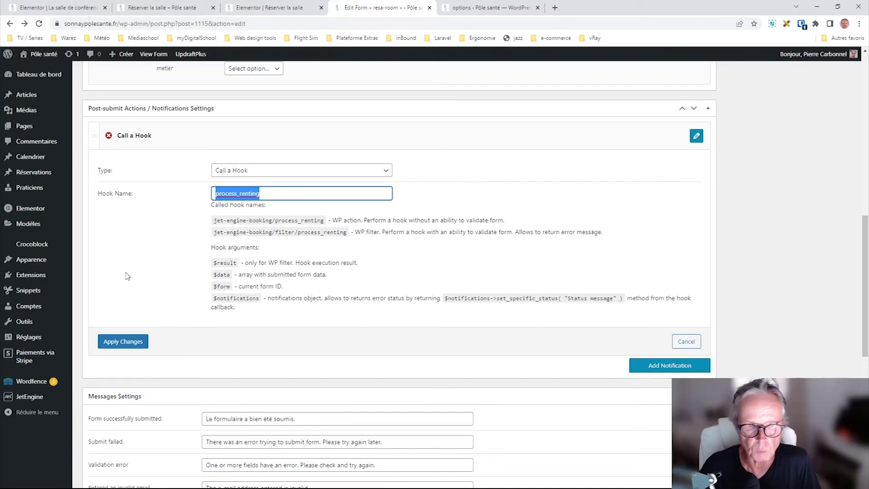
left_click(686, 342)
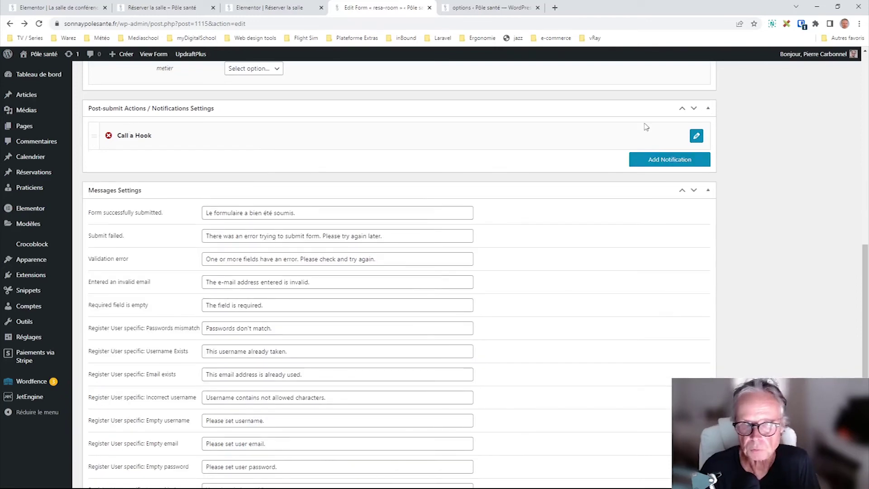
- Add two Send Email notifications and drag both above Call a Hook
left_click(665, 158)
left_click_drag(95, 168, 101, 136)
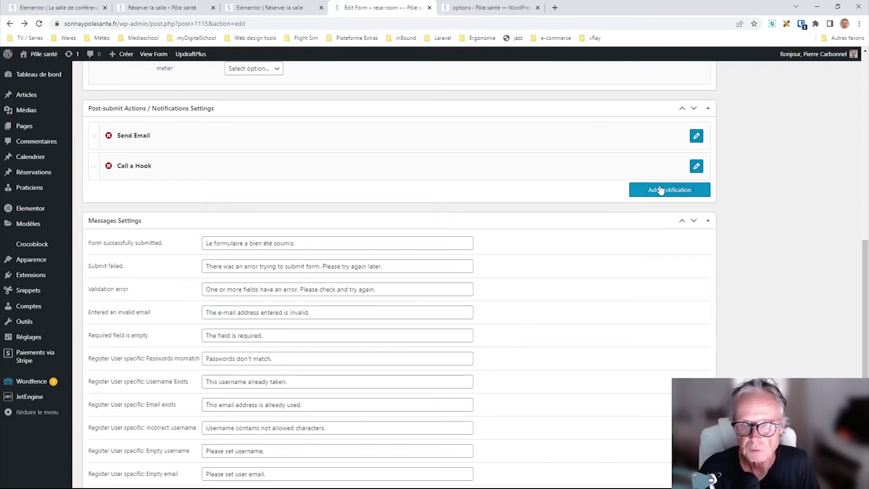
left_click(658, 190)
left_click_drag(96, 202, 95, 168)
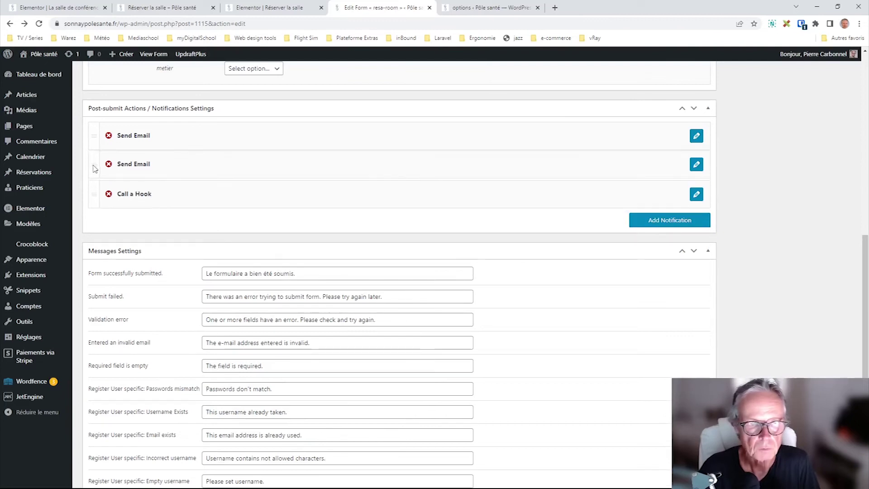
- Inspect the new Send Email's type options, then add a fourth notification and open its email settings
left_click(696, 166)
left_click(251, 203)
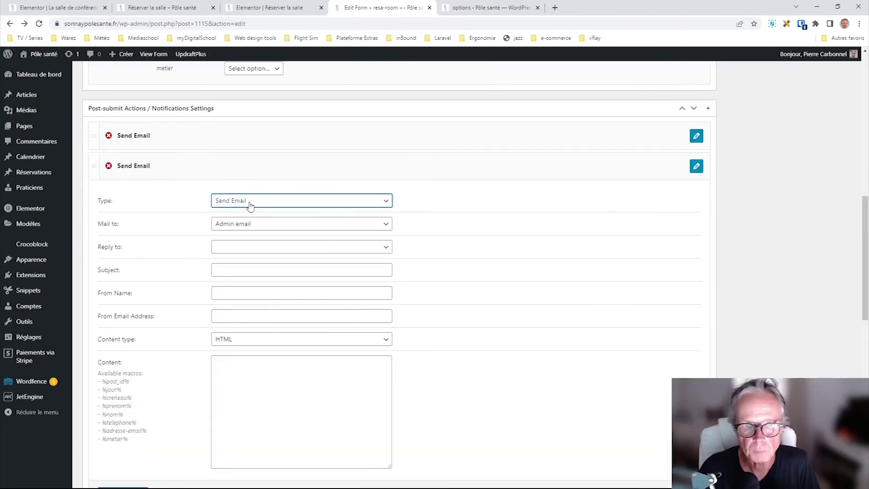
left_click(539, 178)
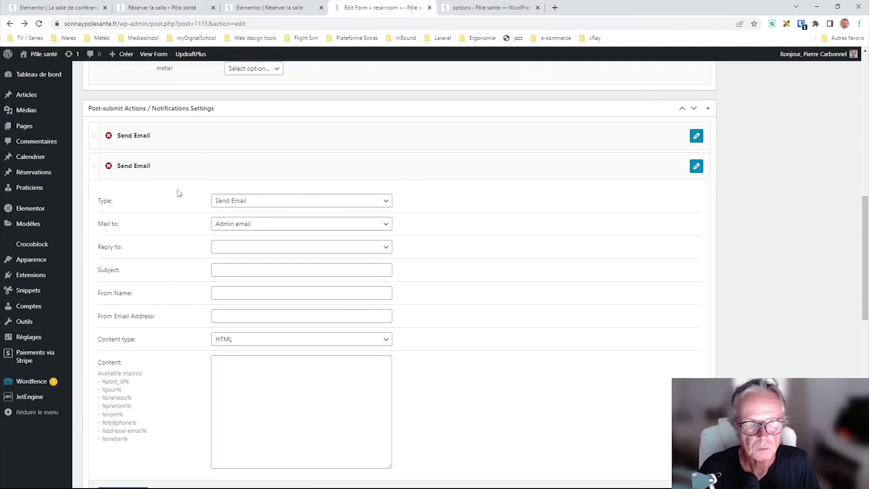
scroll(267, 278, "down", 4)
scroll(267, 277, "down", 4)
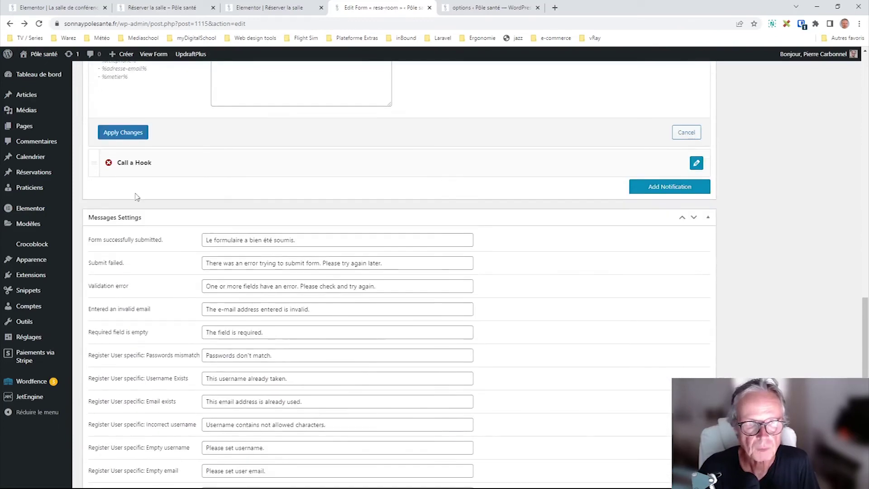
left_click(667, 190)
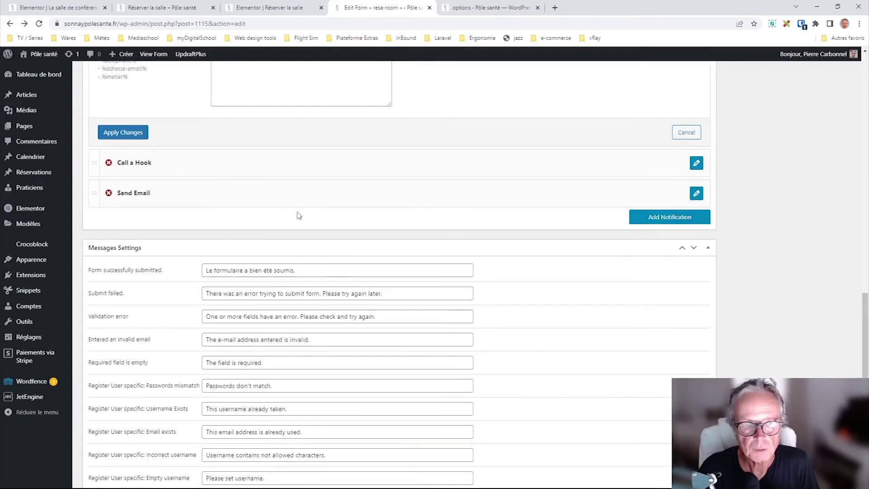
left_click(696, 193)
scroll(461, 160, "up", 7)
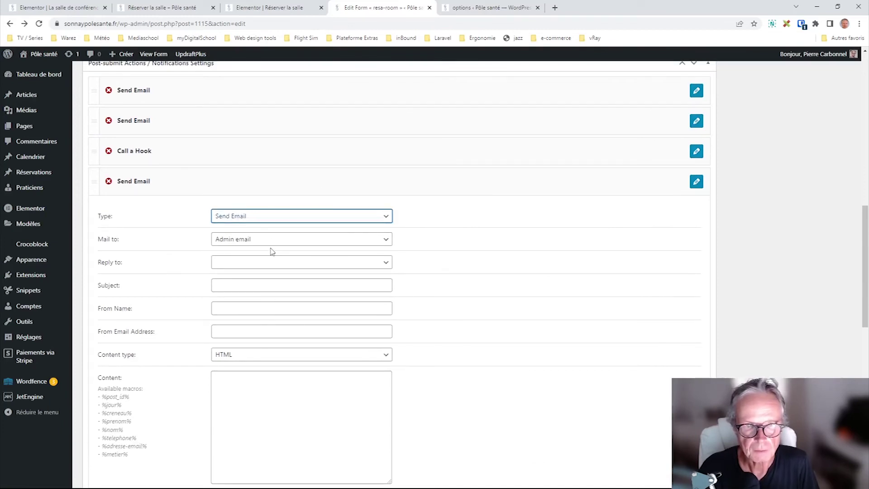
- Change the fourth notification to Redirect to Page and inspect its page and URL hash fields
left_click(267, 295)
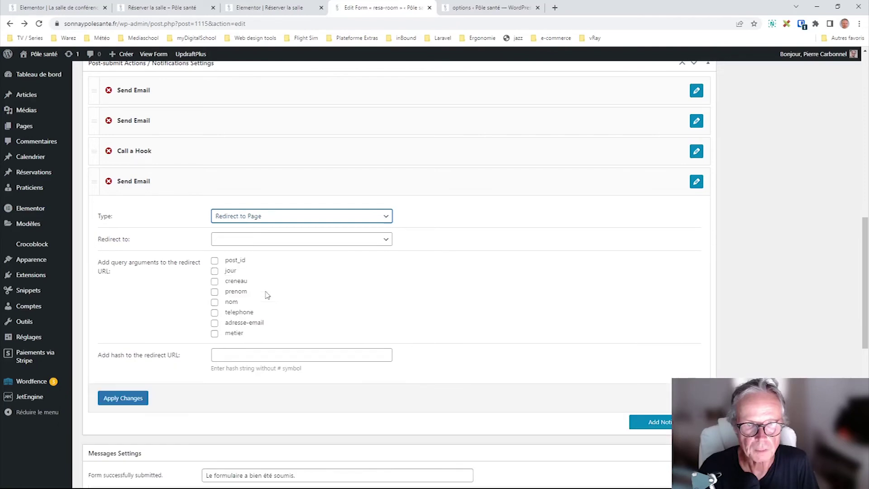
left_click(248, 244)
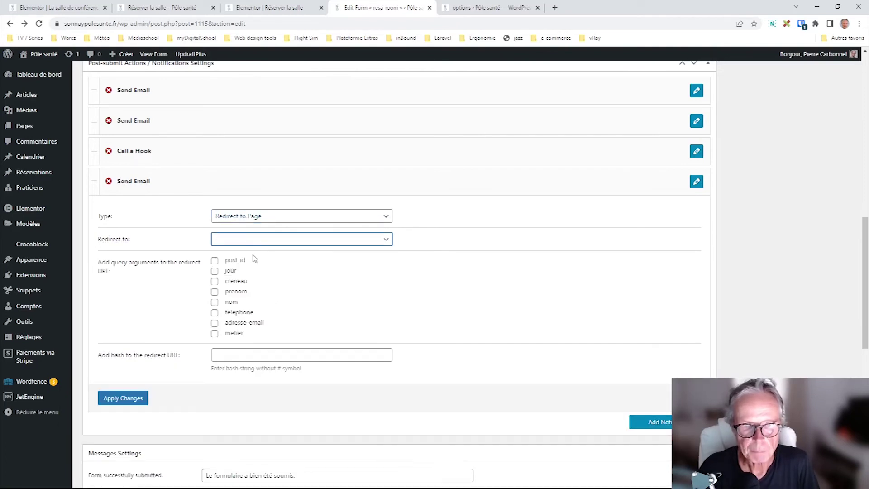
left_click(131, 299)
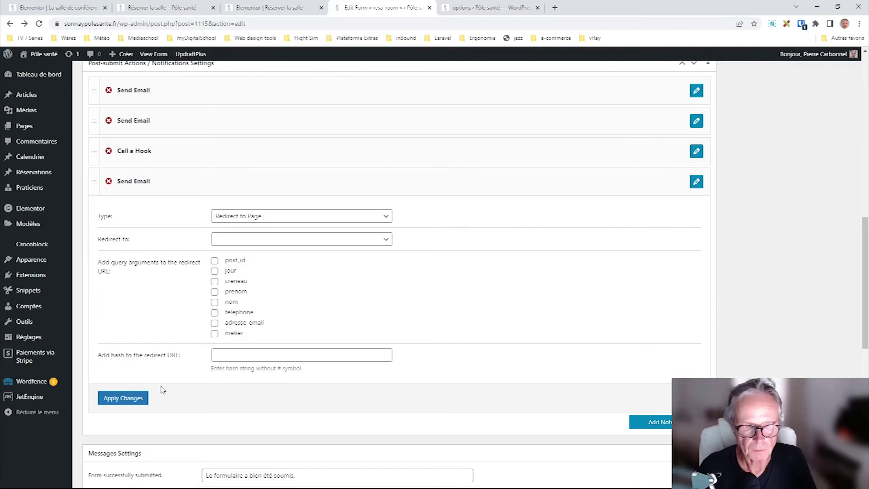
left_click(269, 350)
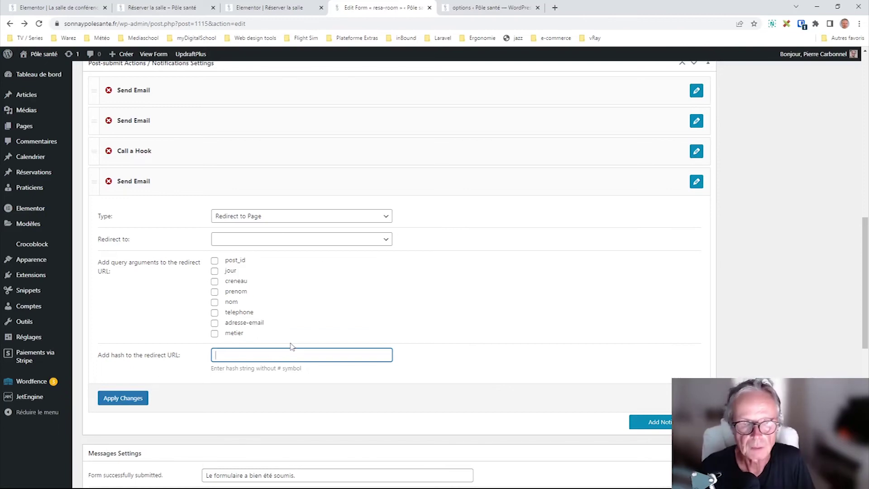
- Delete the fourth notification, confirming with OK
left_click(273, 217)
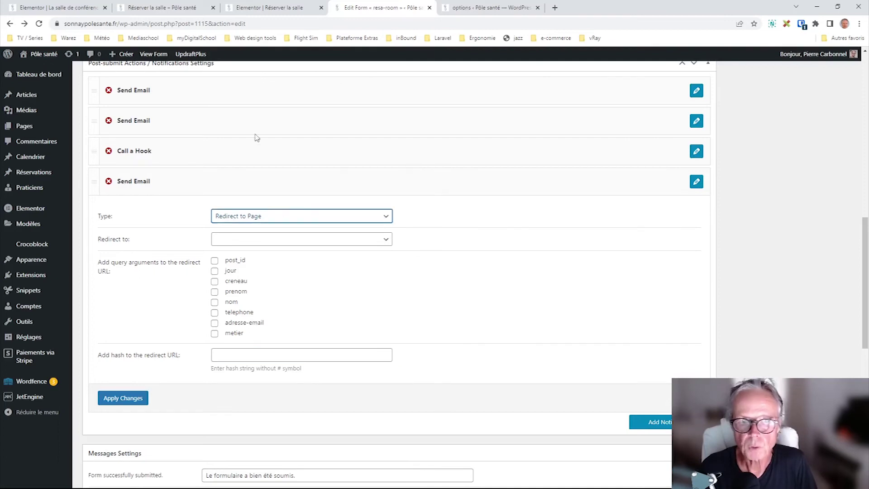
left_click(734, 218)
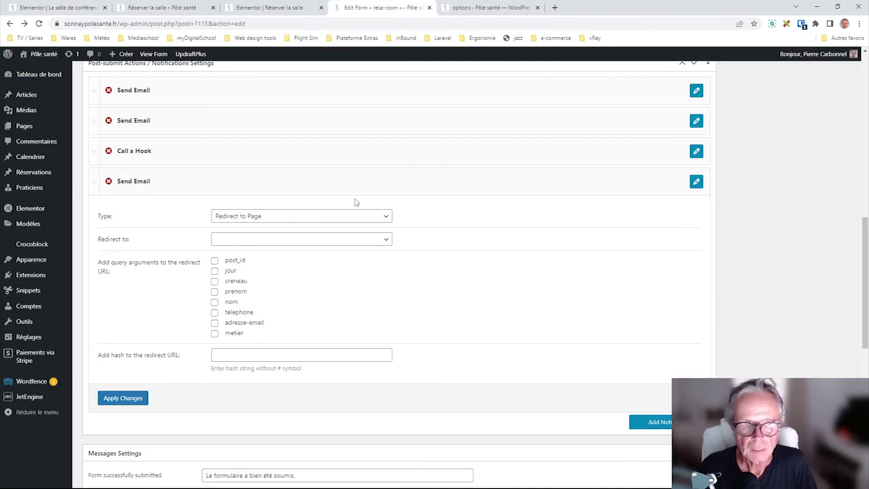
left_click(108, 181)
left_click(473, 75)
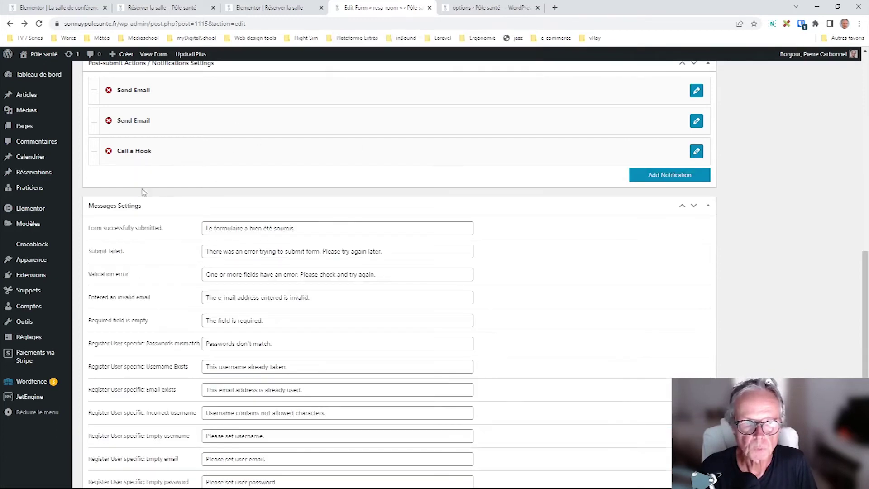
scroll(155, 174, "up", 4)
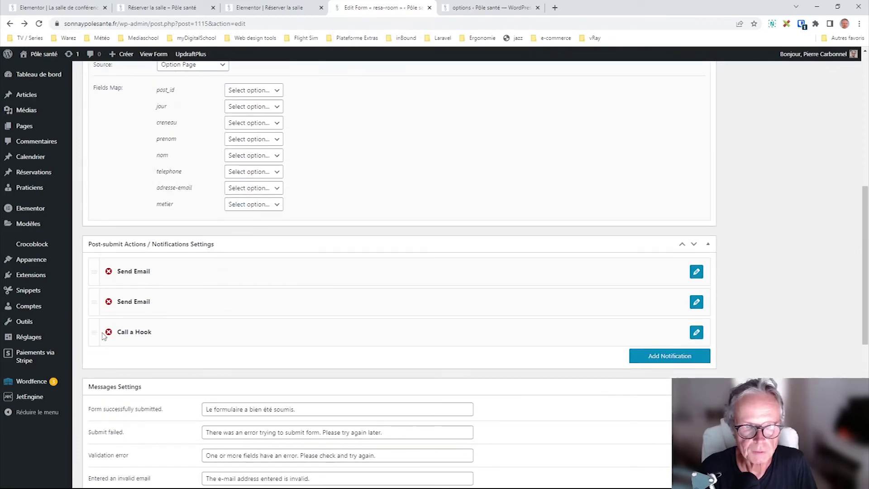
- Delete the Call a Hook and second Send Email notifications, then reload with F5 to discard changes
left_click(108, 332)
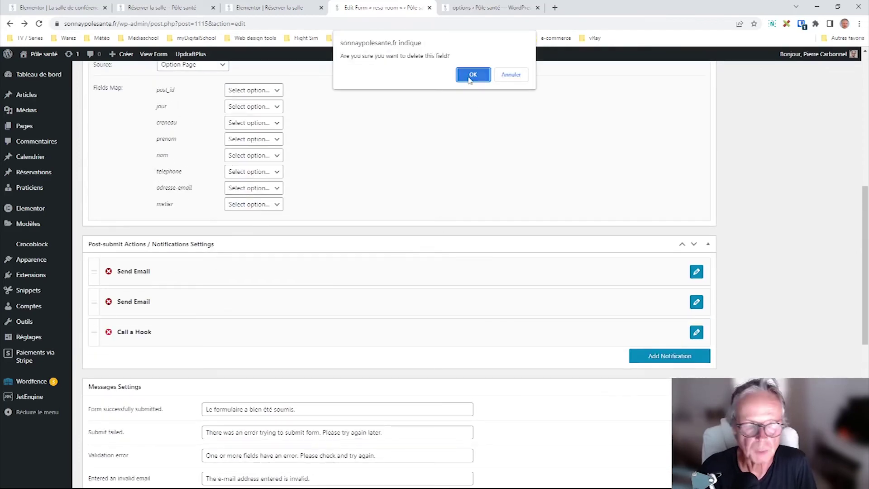
left_click(472, 74)
left_click(108, 302)
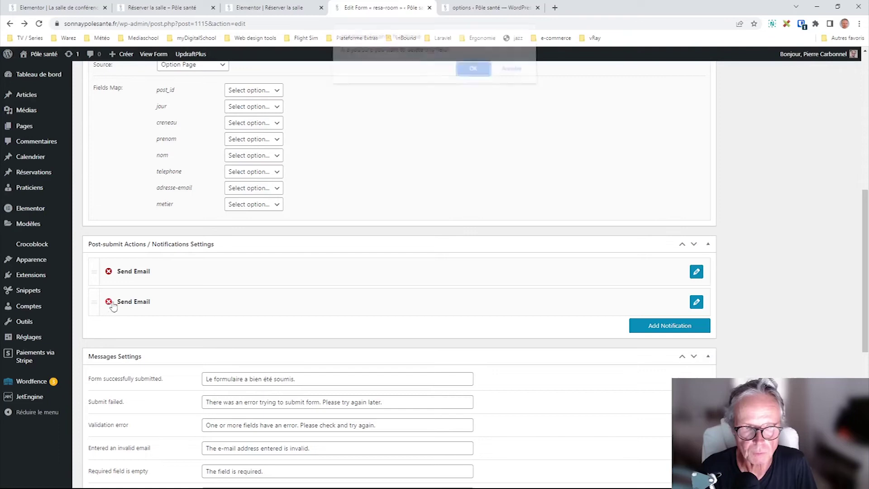
left_click(473, 74)
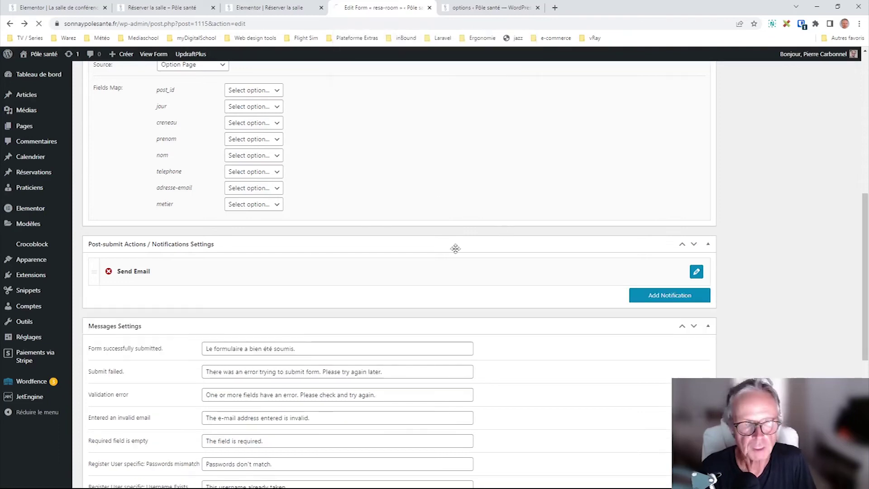
key("F5")
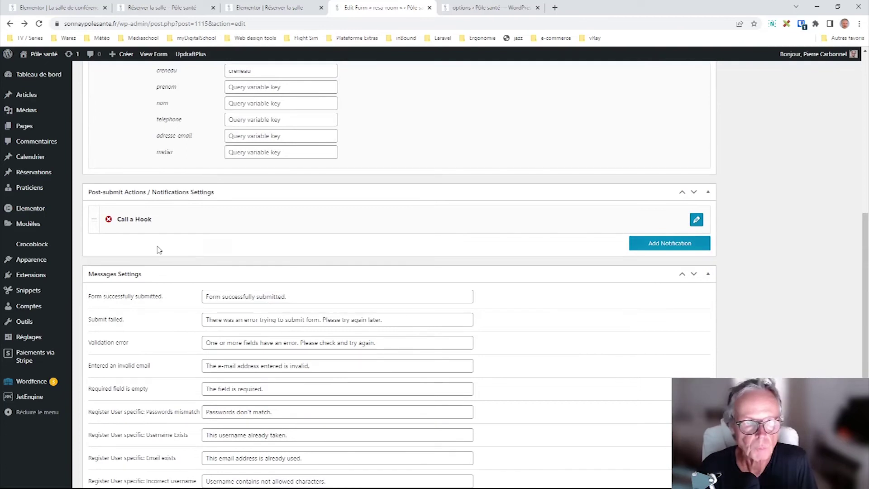
scroll(419, 219, "up", 5)
- Glance at the Elementor and front-end Réserver la salle tabs, then open the WordPress.org Hooks reference
left_click(256, 8)
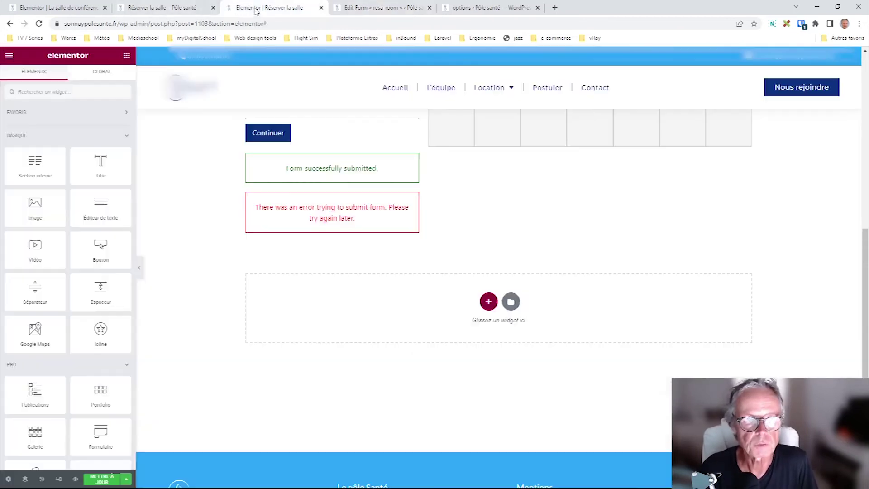
left_click(181, 7)
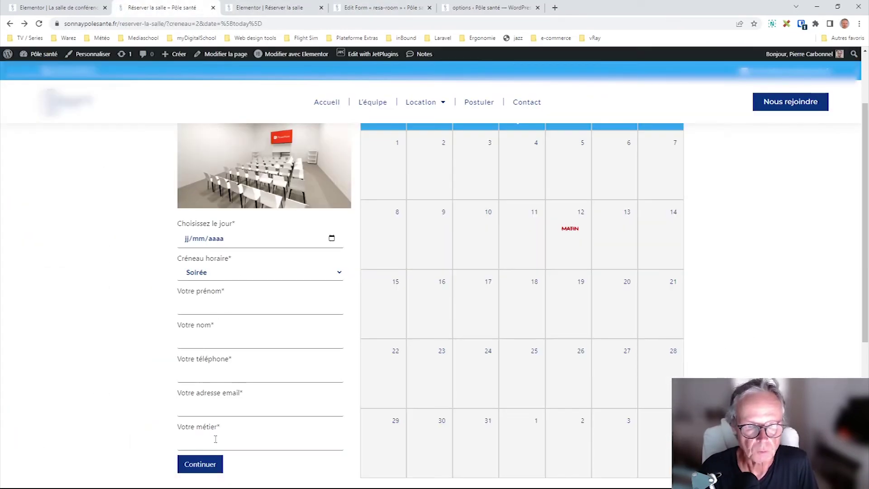
left_click(362, 9)
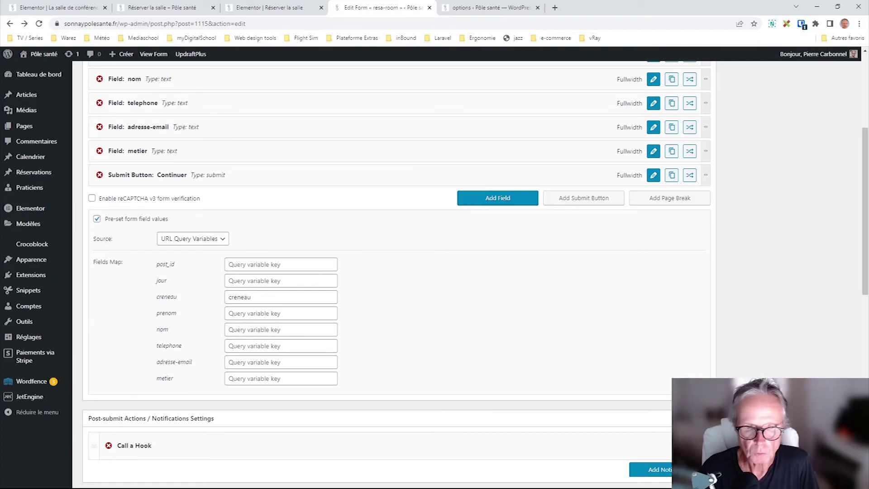
left_click(413, 488)
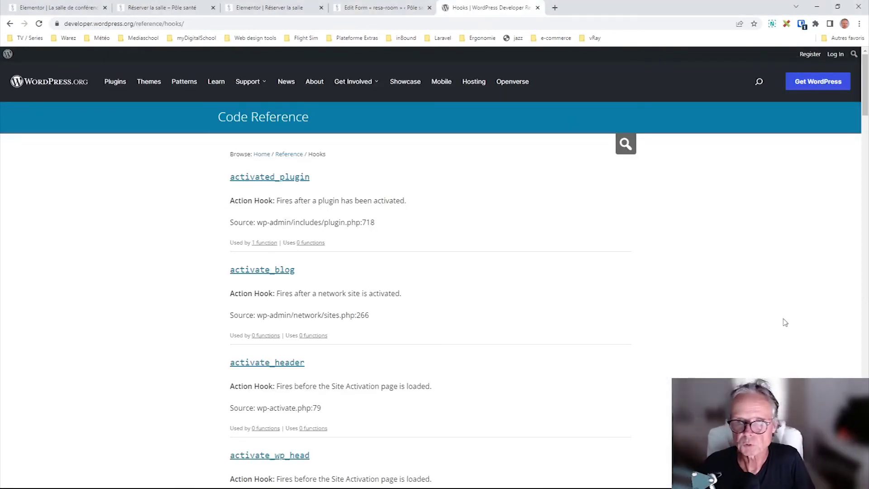
double_click(92, 25)
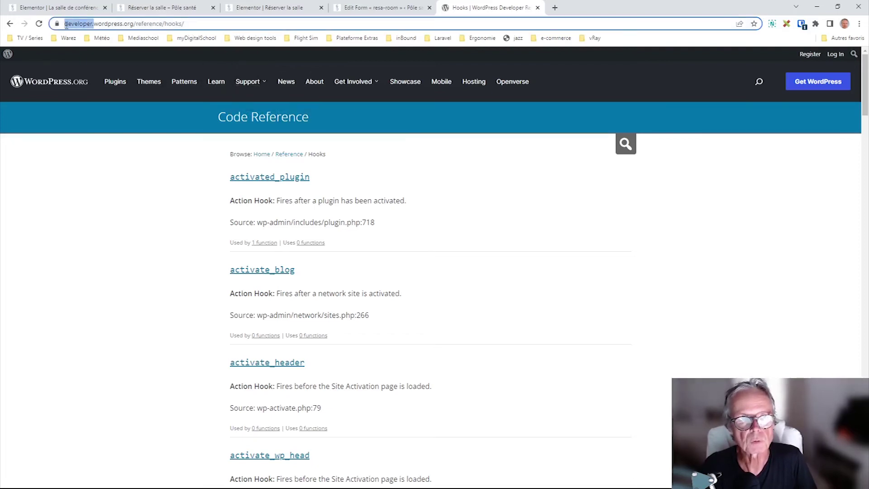
left_click(156, 24)
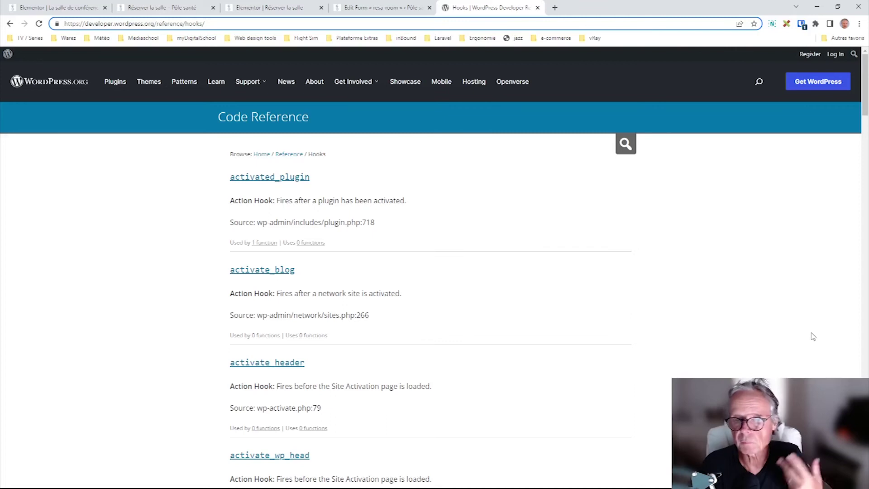
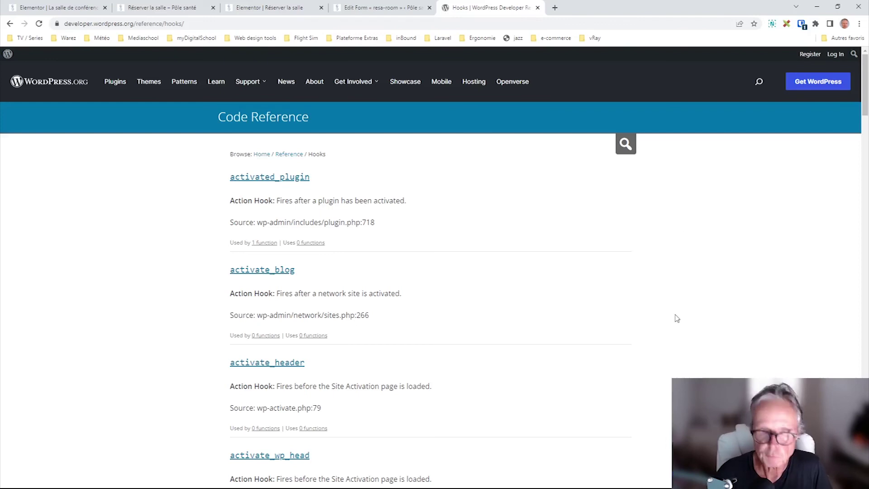
- Search WordPress.org for 'filters and actions' and scroll through the Developer Documentation results
left_click(758, 82)
type("fi")
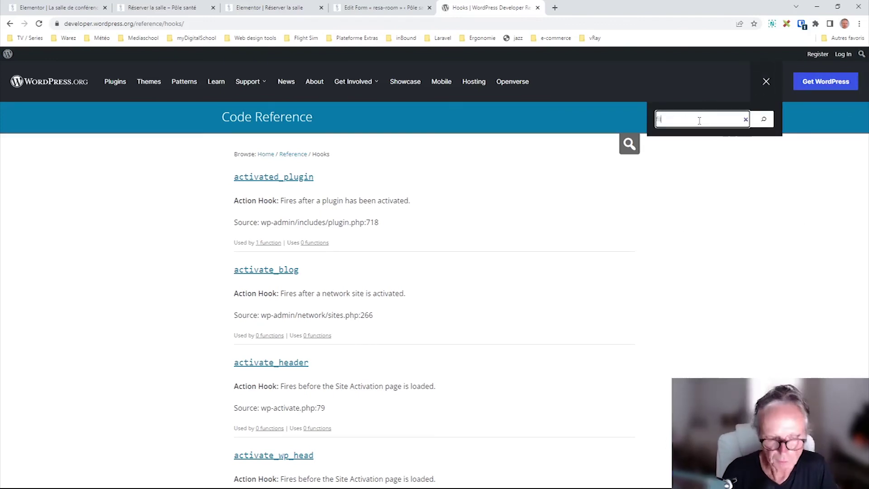
type("lters and actions")
key("Return")
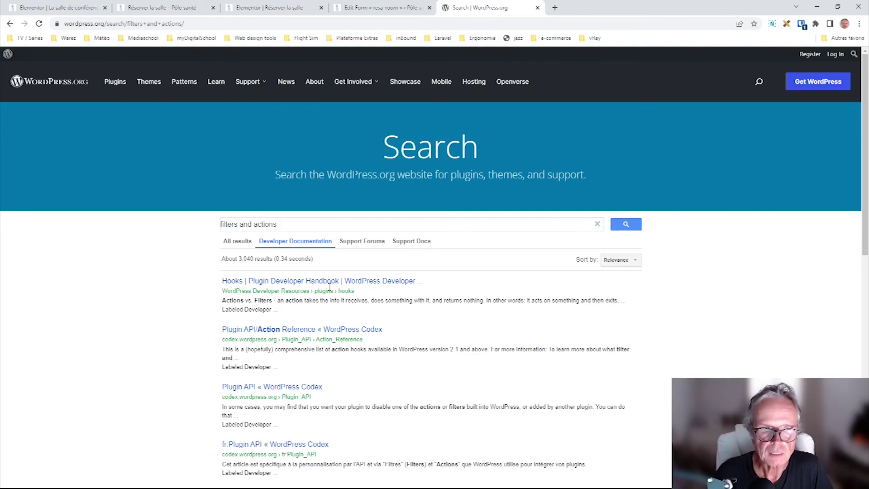
scroll(434, 332, "down", 3)
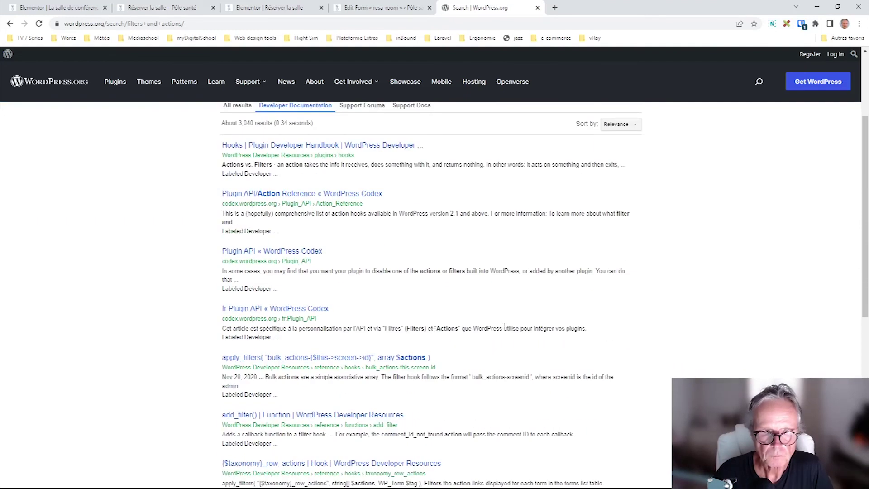
scroll(244, 421, "down", 2)
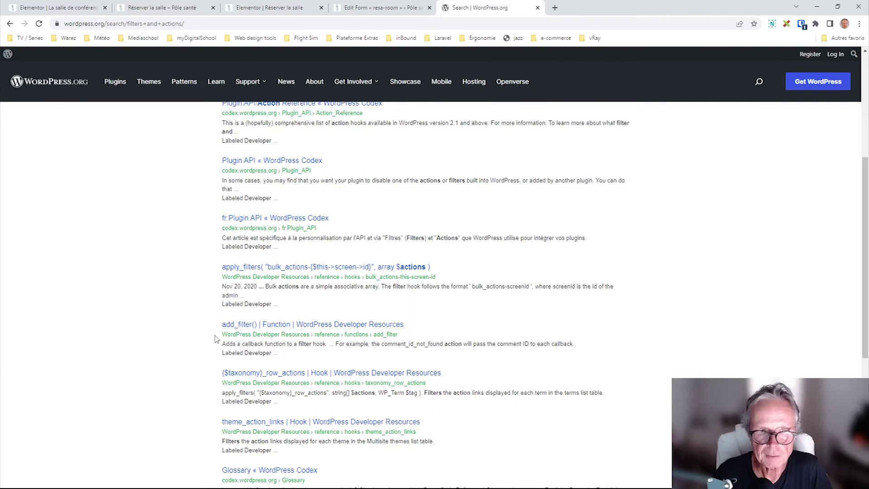
- Open the bulk_actions filter hook reference and highlight the apply_filters( call in its signature
left_click(247, 269)
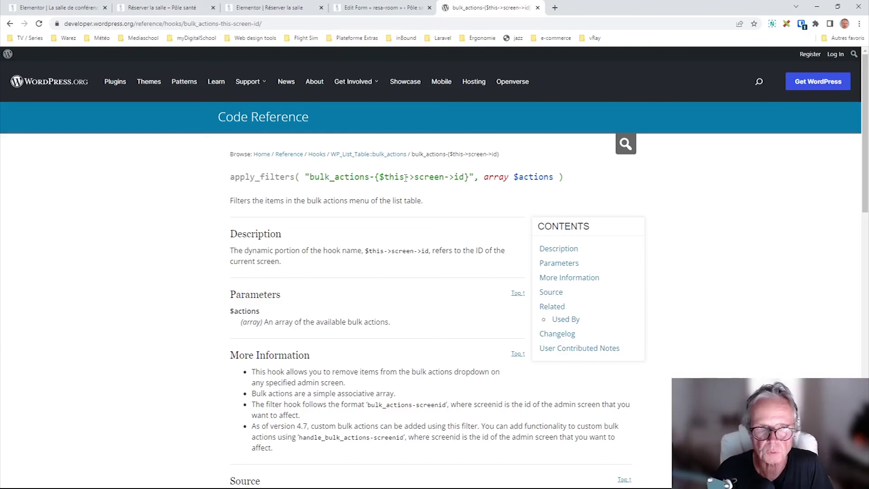
left_click_drag(234, 177, 299, 178)
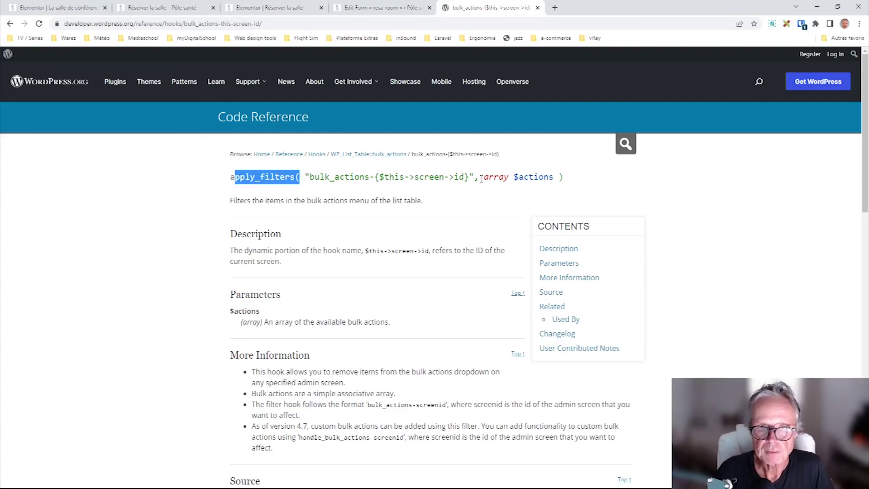
left_click(262, 177)
left_click_drag(229, 177, 300, 177)
- Highlight the array $actions parameter in the bulk_actions hook signature
mouse_move(484, 177)
left_mouse_down()
mouse_move(556, 177)
mouse_move(311, 177)
left_mouse_up()
left_click(559, 177)
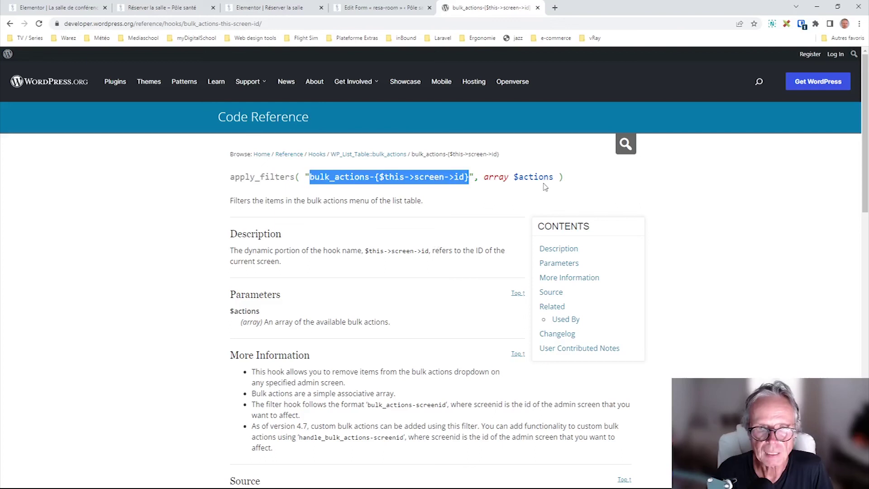
left_click_drag(554, 178, 483, 178)
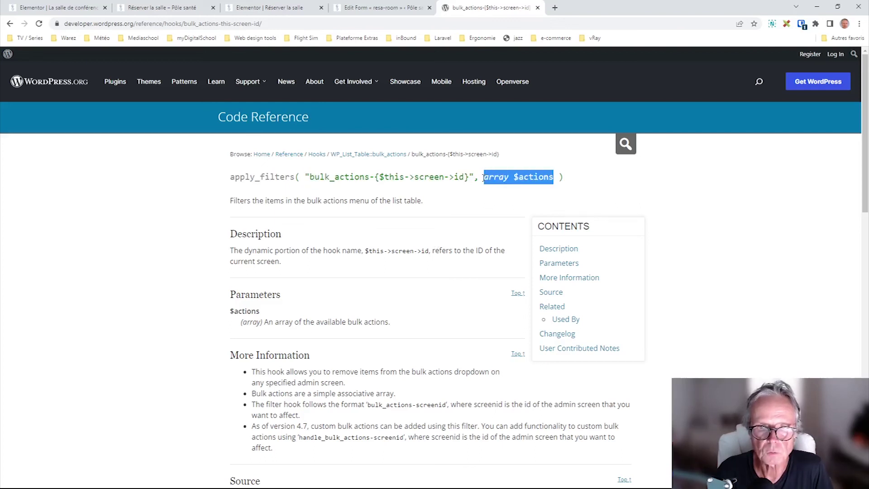
left_click(543, 191)
left_click_drag(554, 177, 489, 177)
left_click_drag(553, 177, 483, 179)
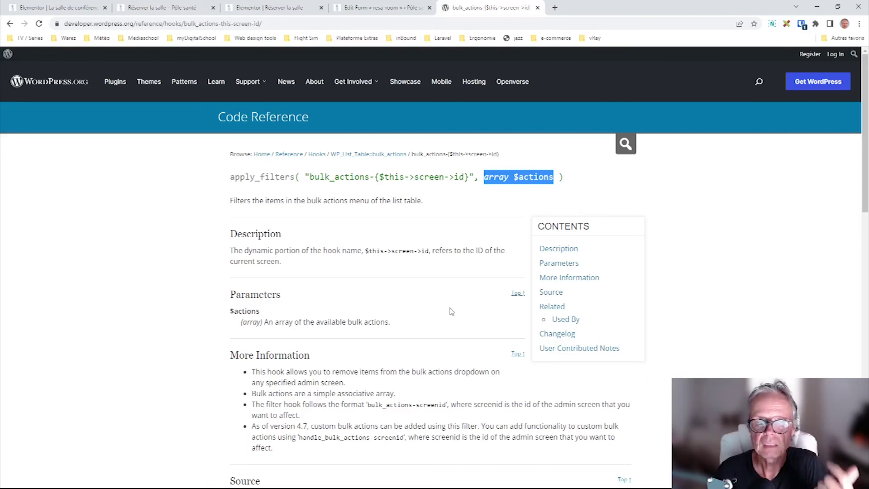
left_click(626, 144)
- Search for 'get template part', open the get_template_part hook, and highlight its do_action( call
type("get template part")
key("Return")
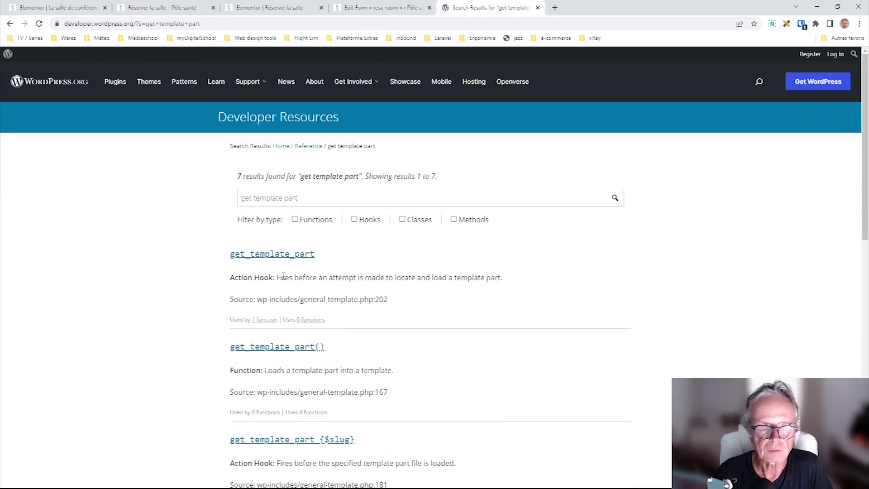
left_click(286, 254)
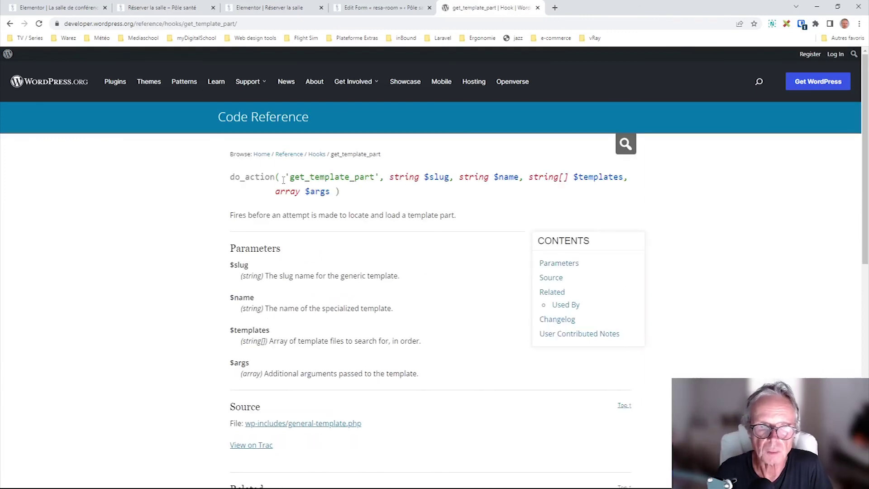
left_click_drag(281, 177, 228, 180)
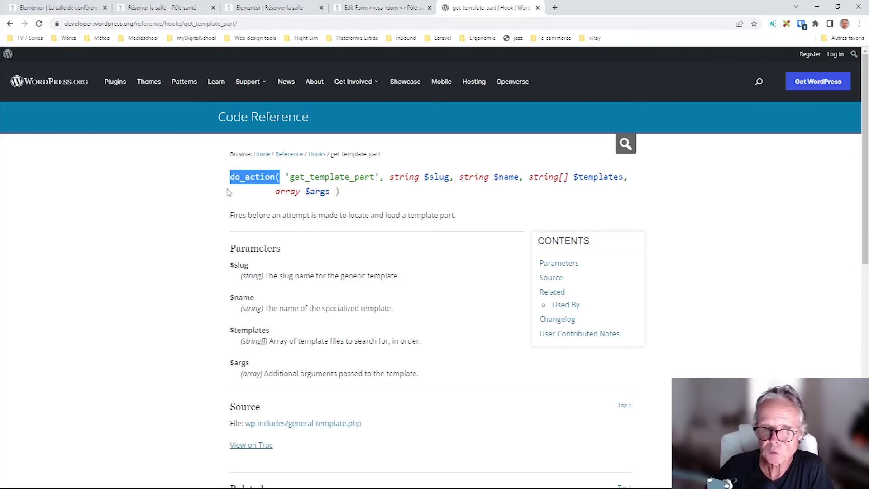
- Enter 04/08/2022 as the day in the Pôle santé room booking form
left_click(271, 8)
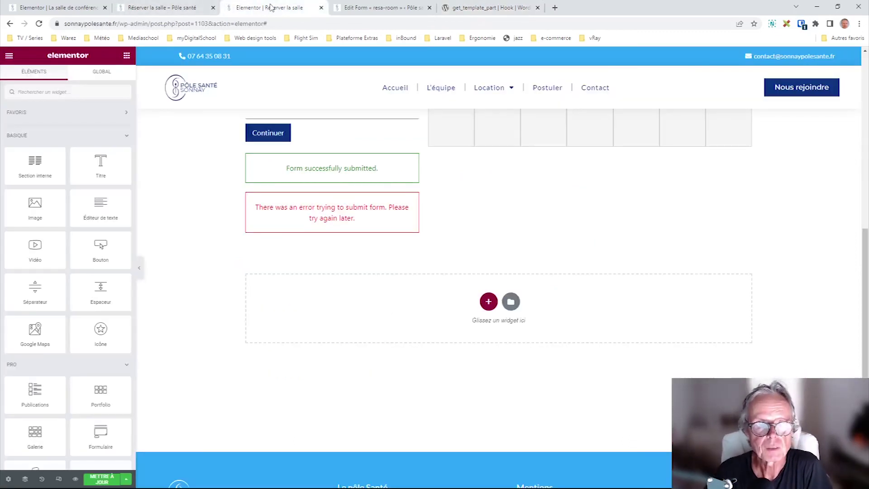
left_click(163, 7)
left_click(210, 306)
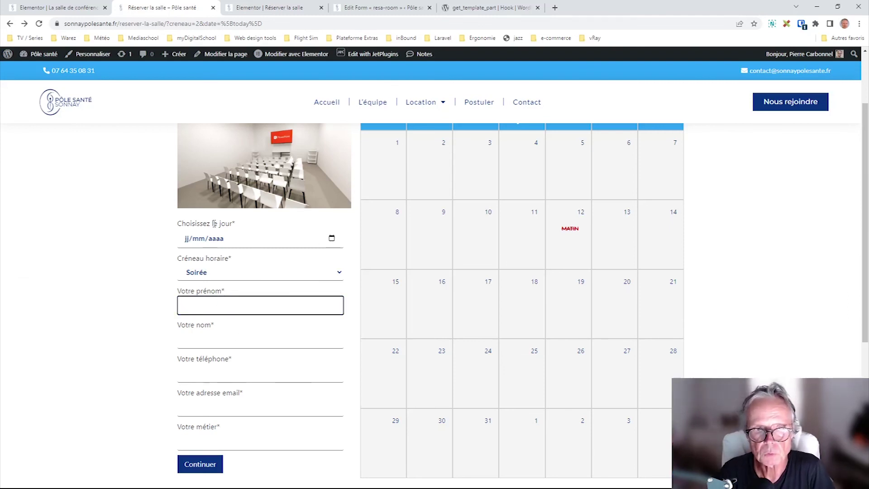
left_click(325, 239)
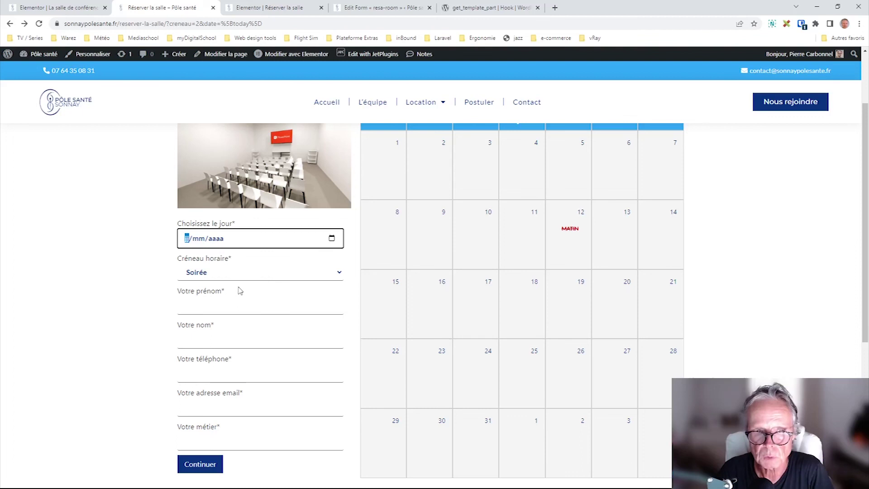
type("04082022")
left_click(140, 312)
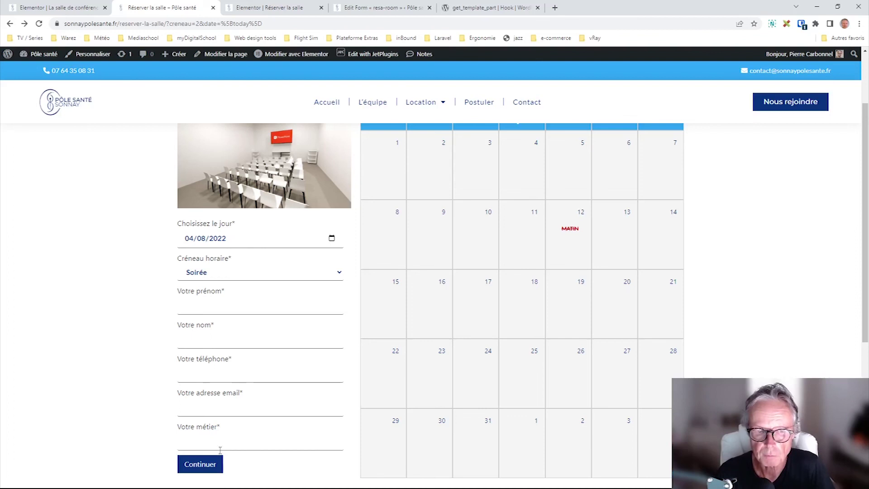
left_click(360, 8)
left_click(296, 8)
left_click(362, 8)
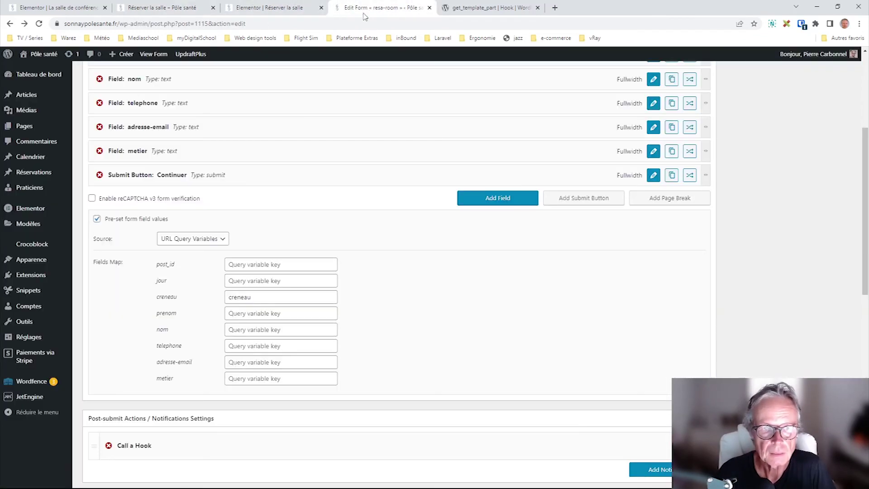
scroll(194, 322, "down", 1)
scroll(193, 322, "down", 3)
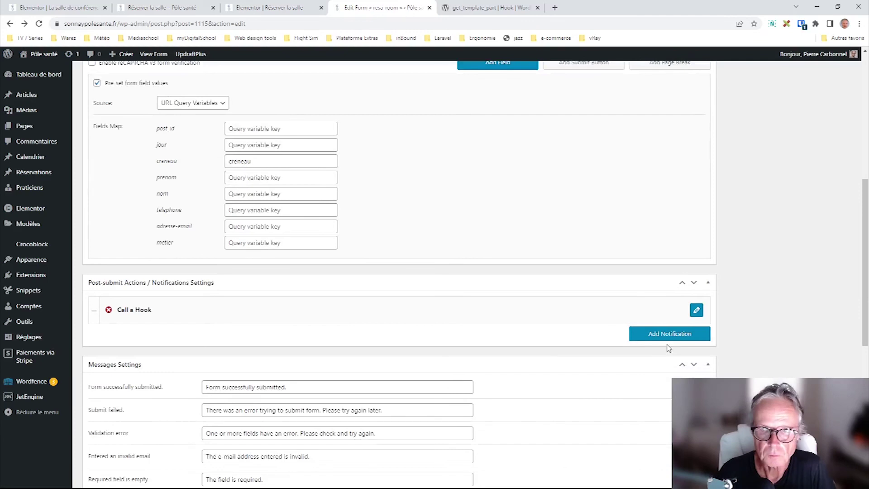
left_click(696, 310)
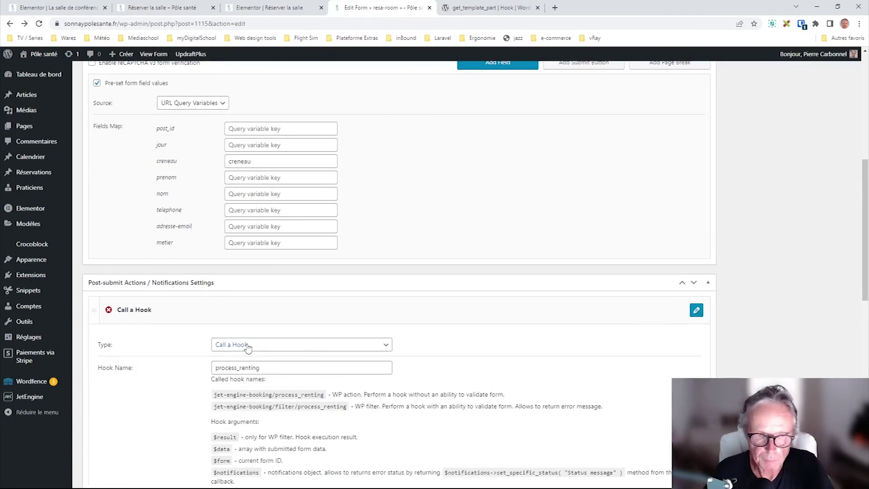
left_click_drag(266, 368, 206, 368)
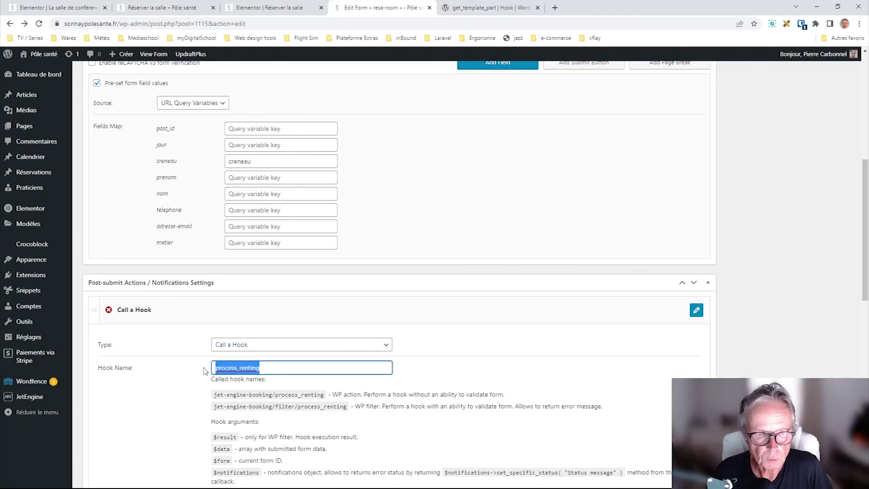
left_click(272, 367)
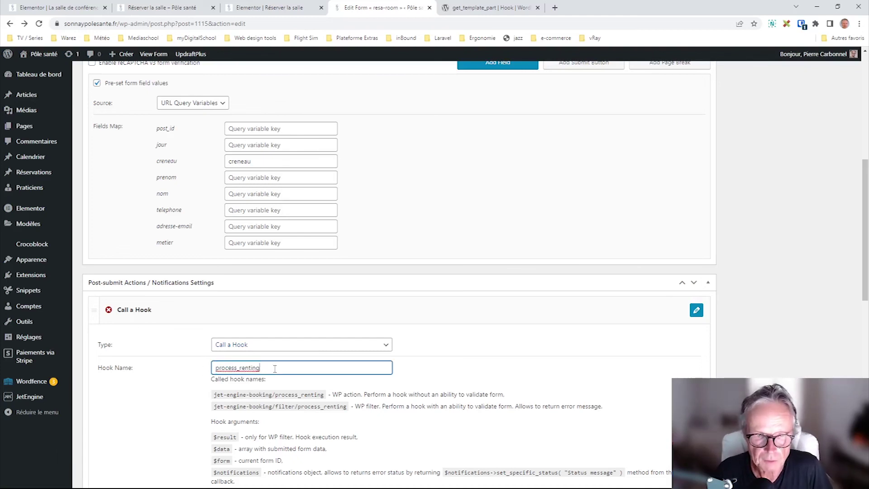
left_click_drag(281, 368, 198, 369)
scroll(155, 393, "down", 3)
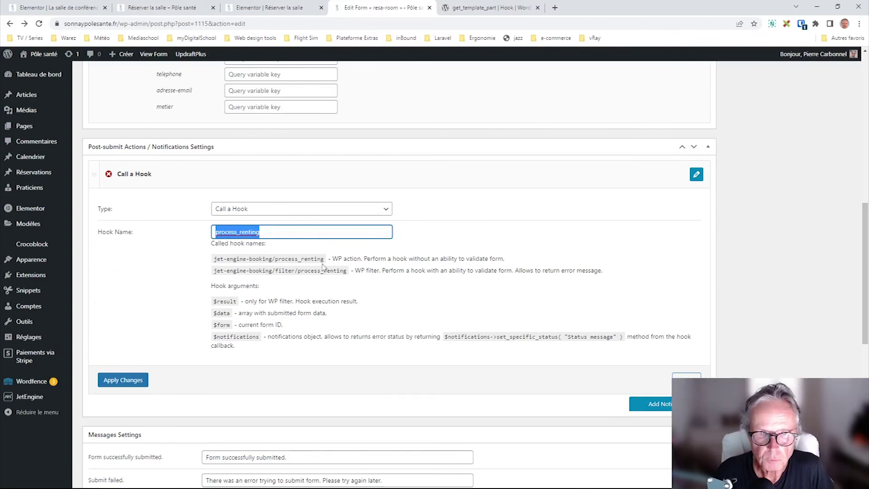
left_click_drag(324, 258, 215, 259)
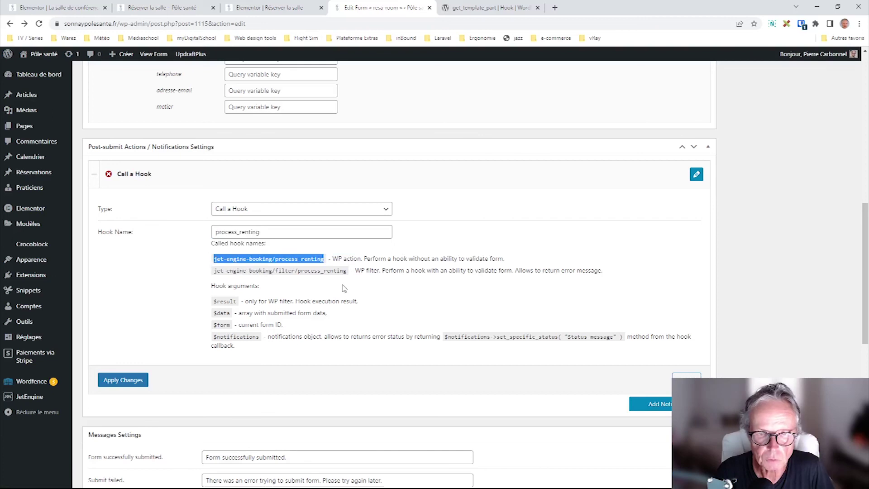
left_click(346, 270)
left_click_drag(346, 270, 213, 271)
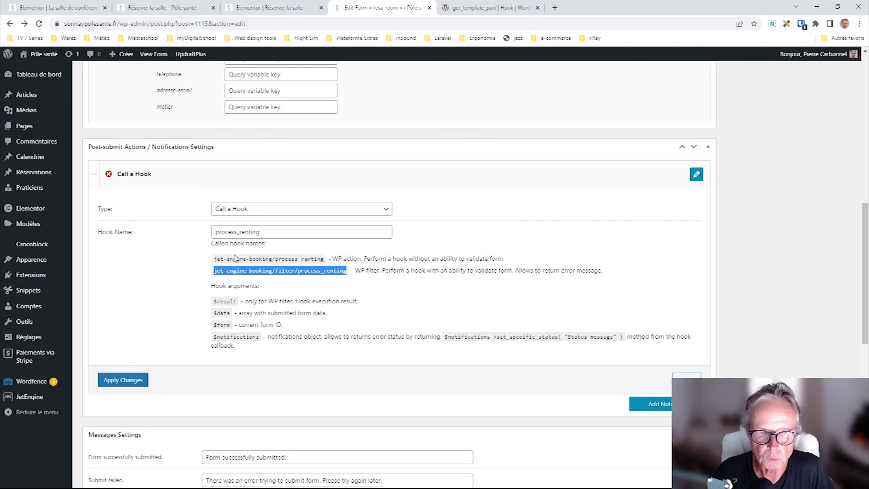
left_click_drag(323, 258, 215, 264)
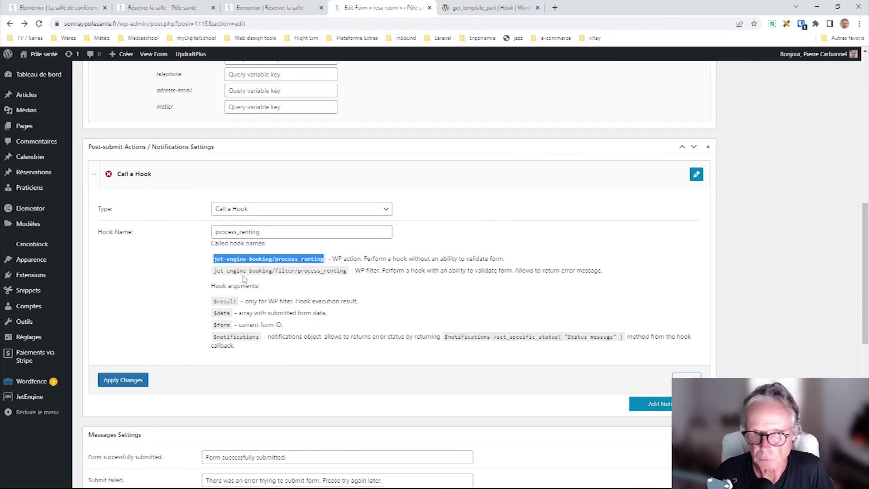
left_click_drag(347, 273, 214, 273)
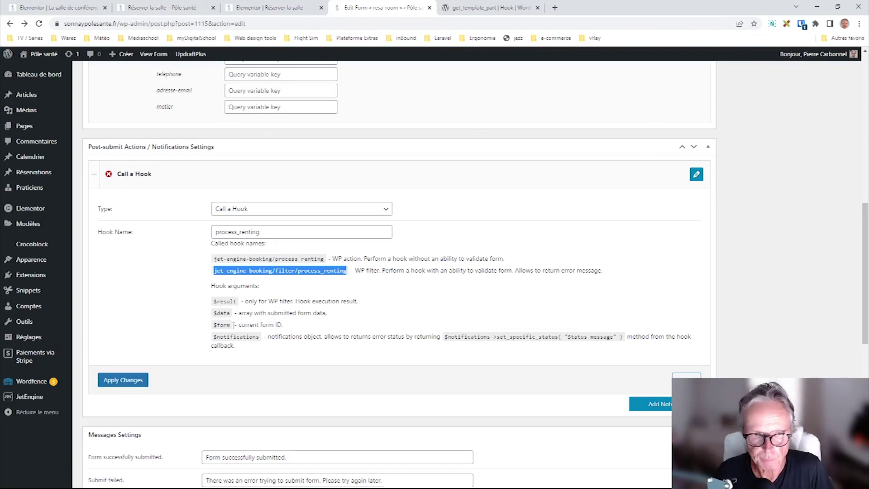
left_click(229, 313)
left_click_drag(229, 313, 217, 313)
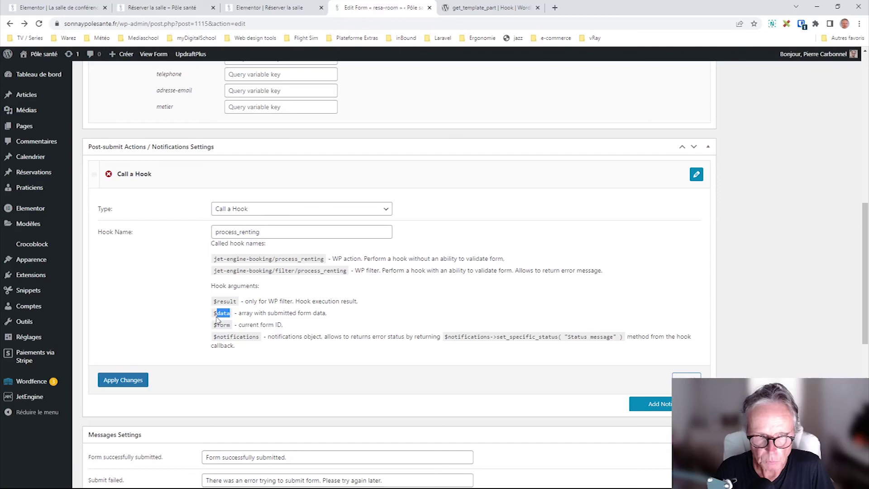
scroll(255, 112, "up", 4)
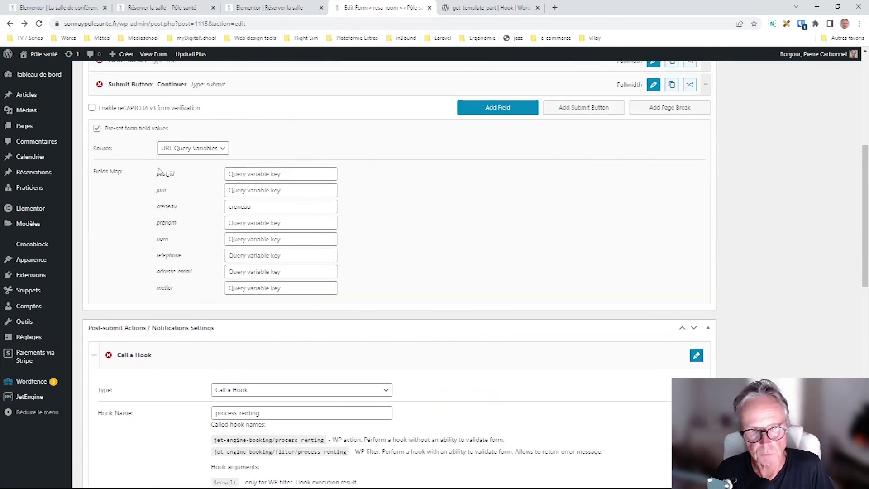
scroll(204, 226, "up", 2)
scroll(201, 256, "up", 4)
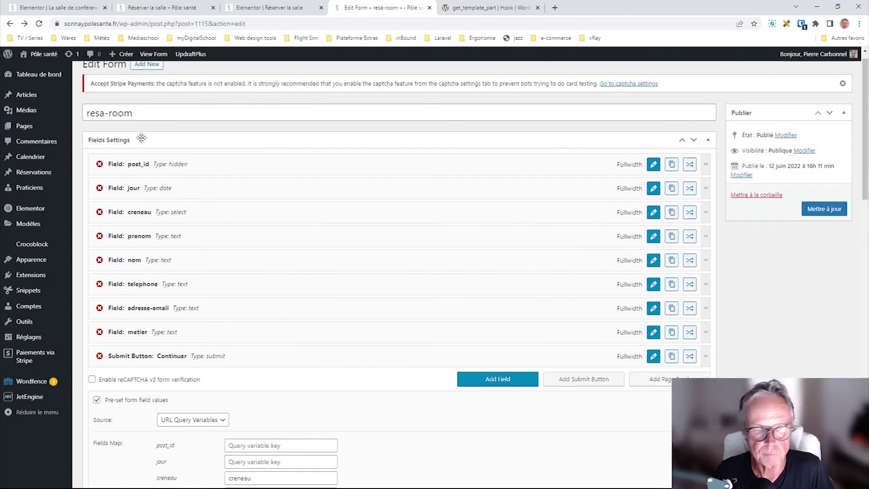
scroll(190, 272, "down", 6)
scroll(211, 311, "down", 3)
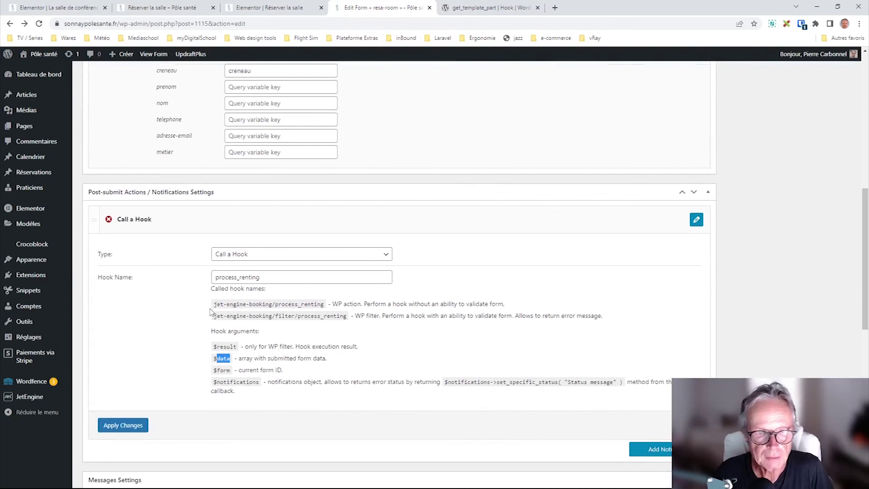
left_click(228, 359)
left_click_drag(230, 359, 212, 358)
left_click(182, 367)
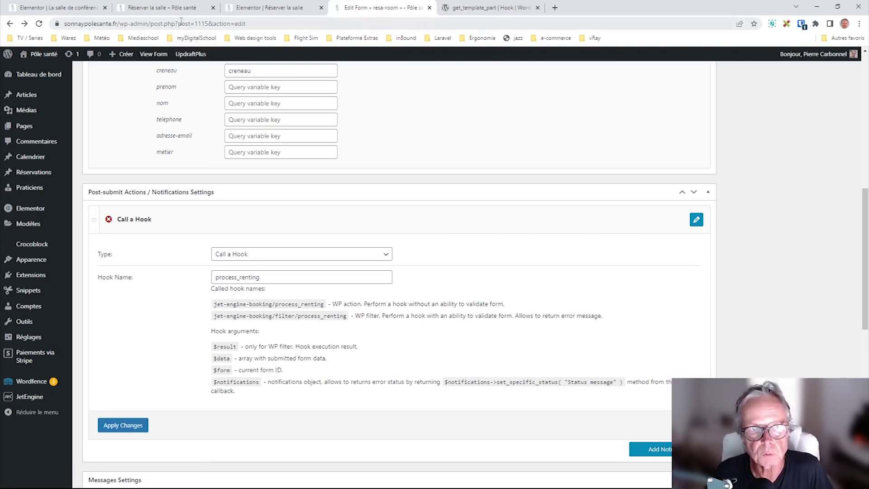
left_click_drag(207, 24, 181, 24)
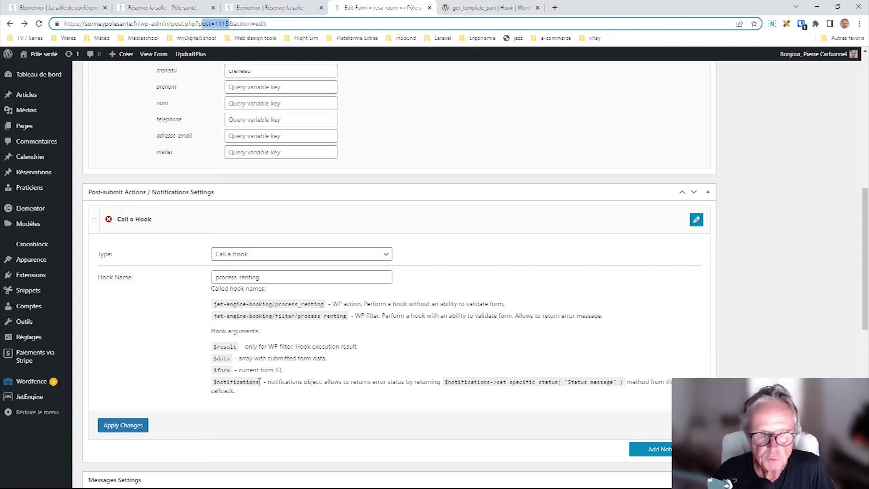
left_click_drag(259, 381, 216, 382)
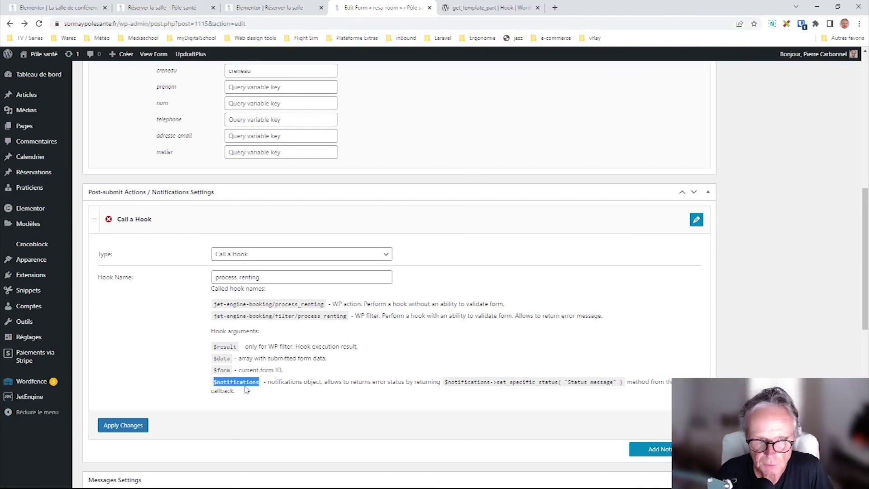
left_click_drag(322, 381, 268, 381)
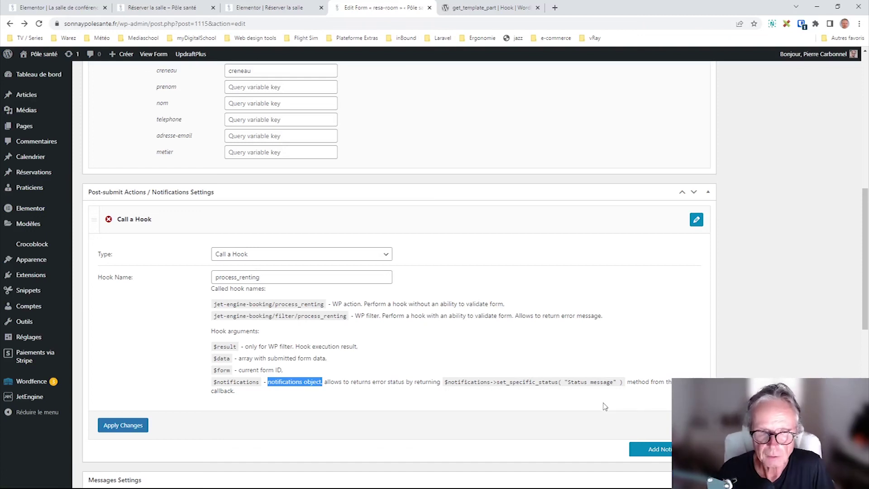
left_click_drag(618, 384, 562, 385)
left_click(562, 385)
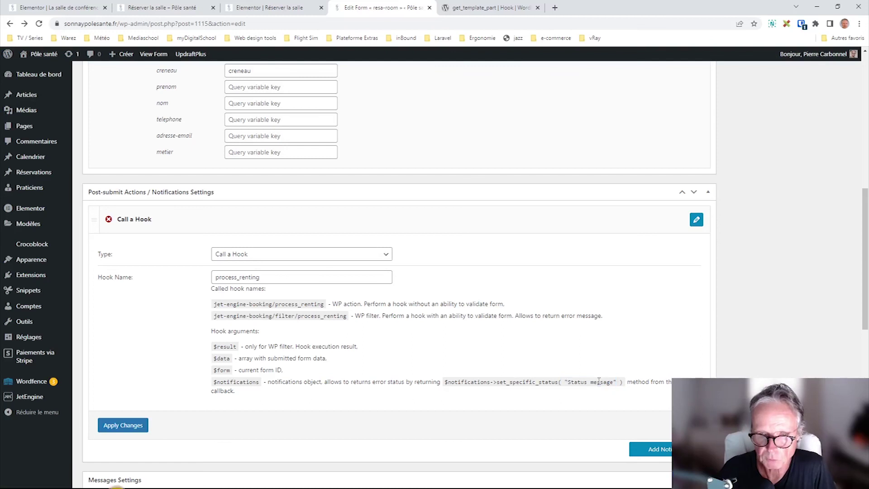
left_click(192, 13)
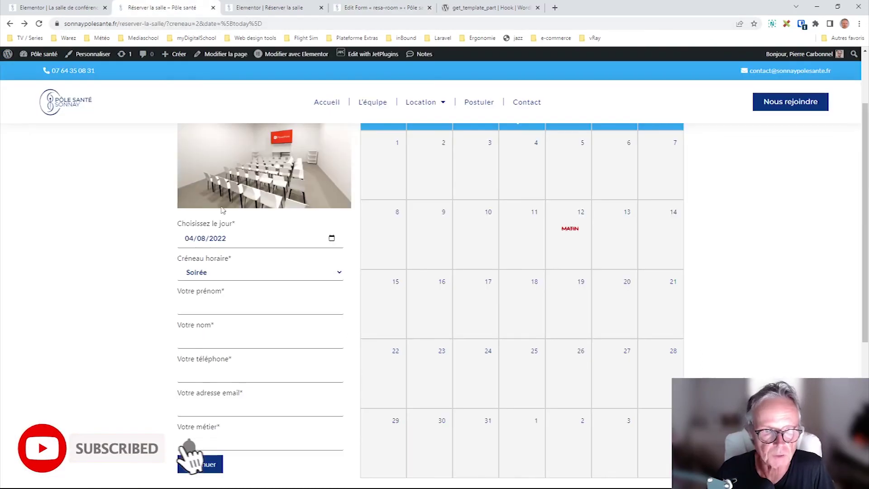
scroll(219, 249, "down", 4)
scroll(271, 316, "up", 2)
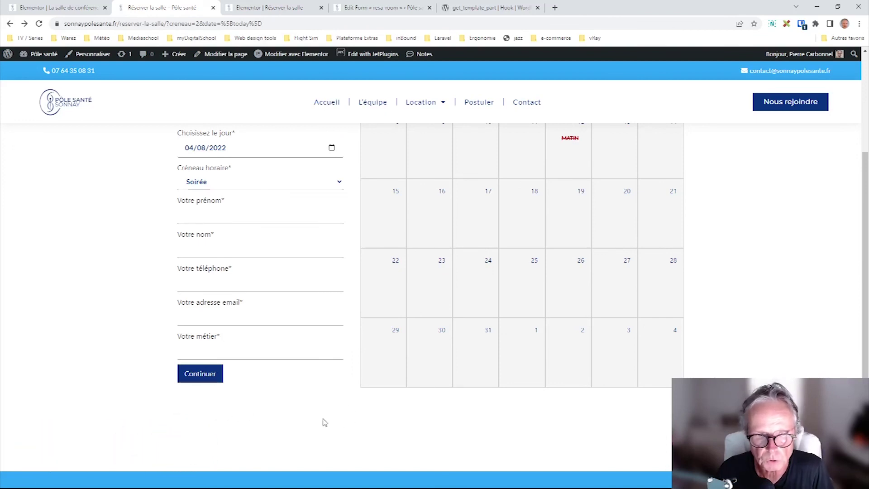
left_click(285, 5)
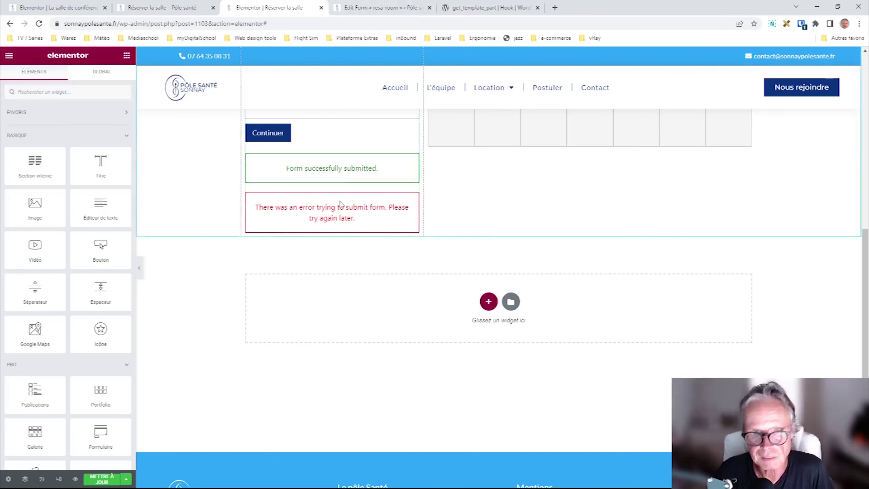
left_click(376, 8)
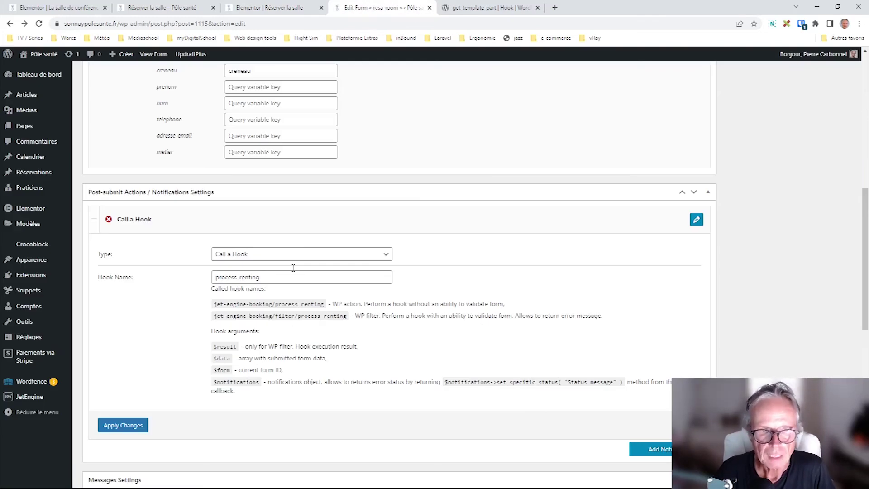
double_click(266, 277)
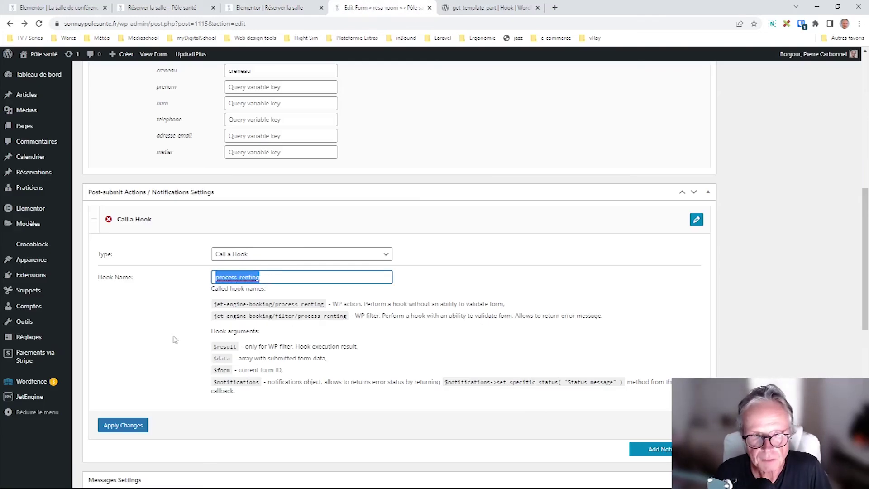
left_click_drag(272, 277, 179, 326)
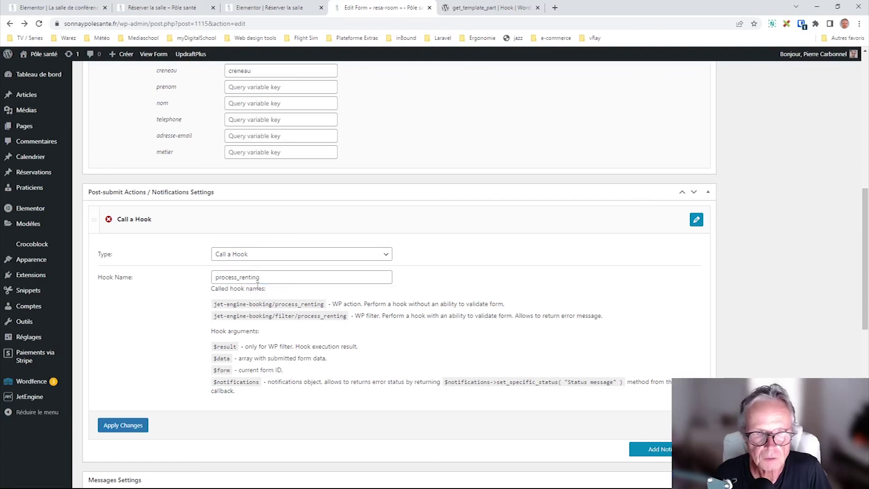
key("alt+Tab")
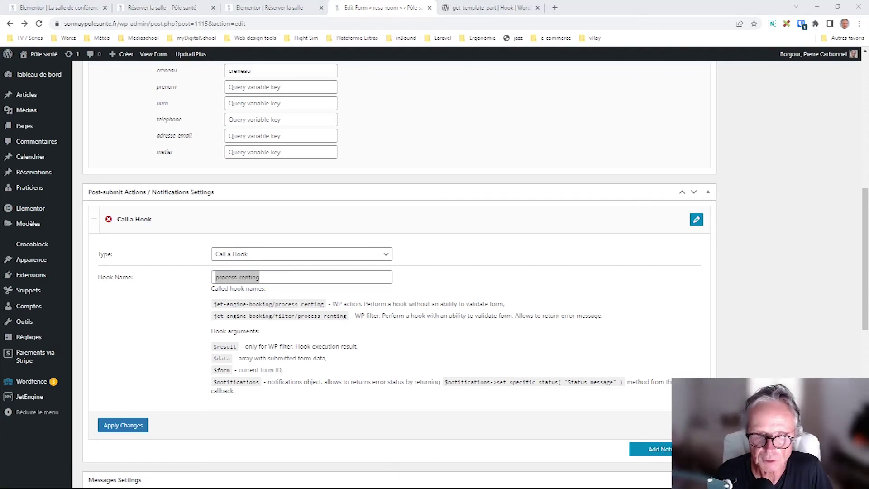